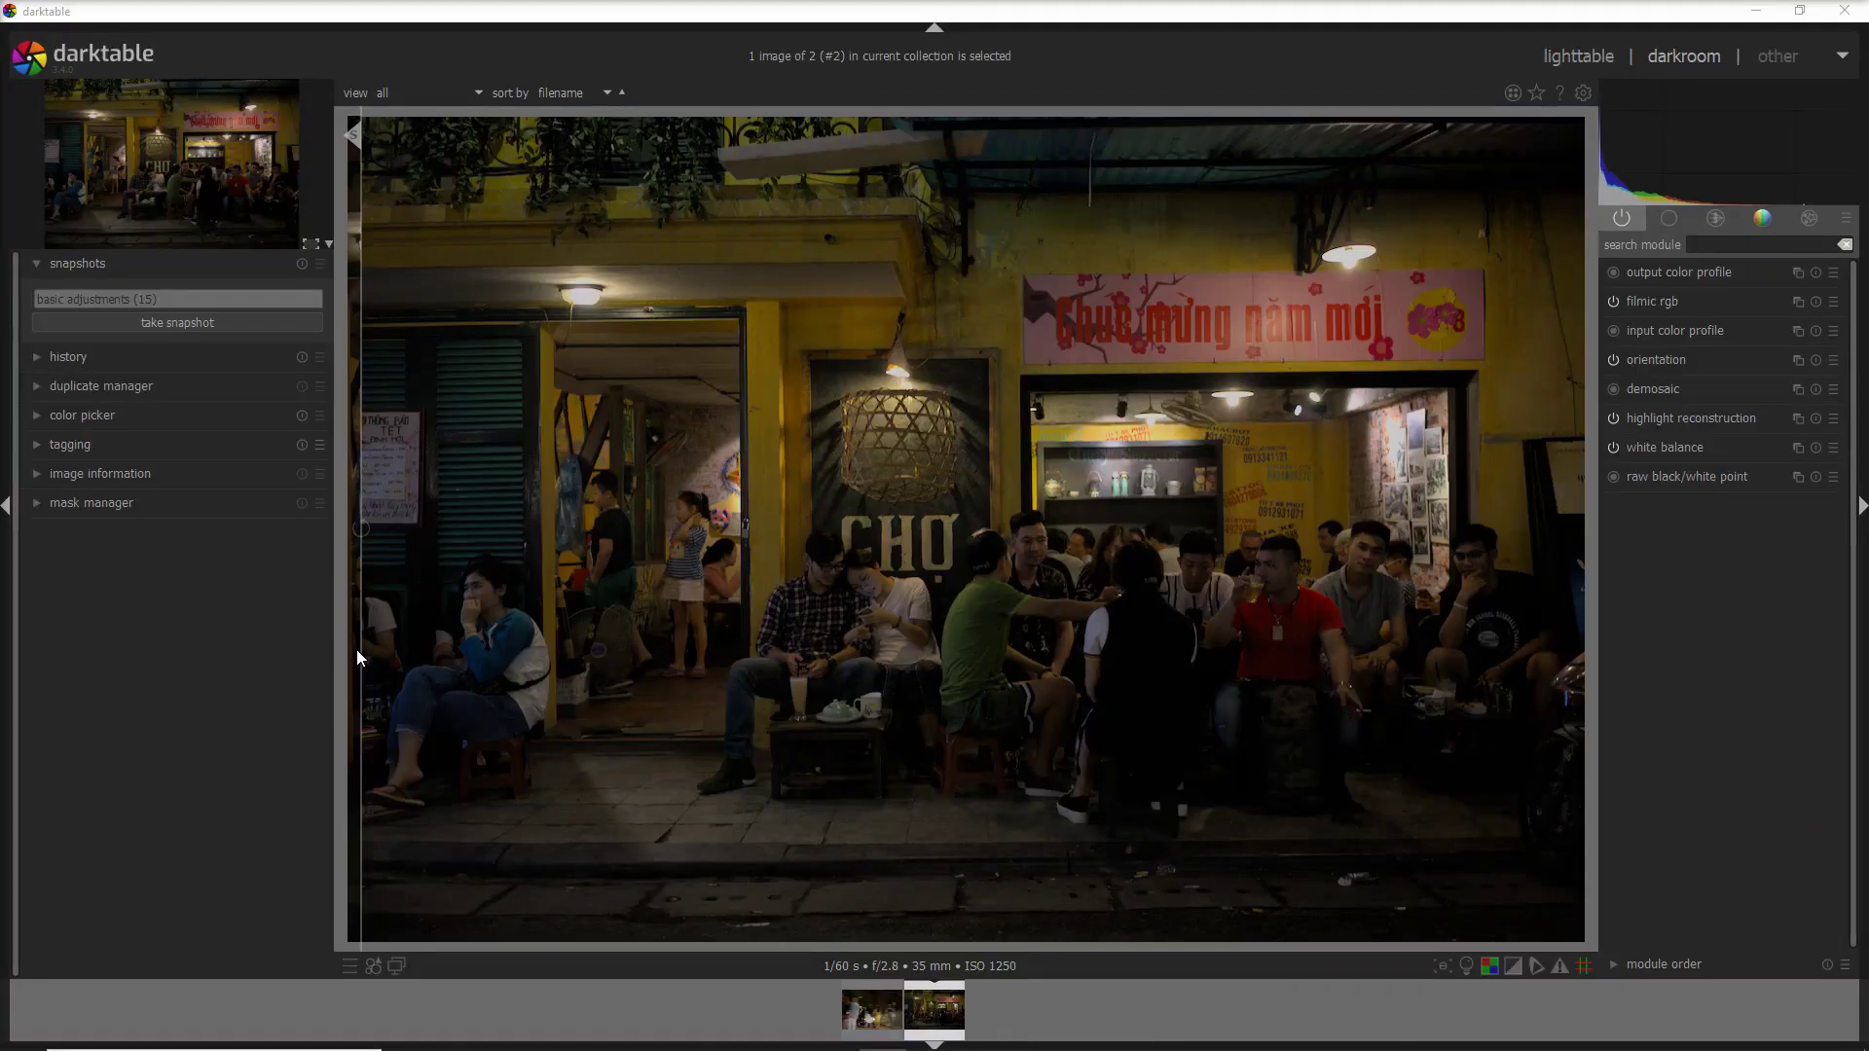
- Widen the 'basic adjustments (15)' snapshot side of the split comparison view
left_click_drag(361, 650, 1545, 703)
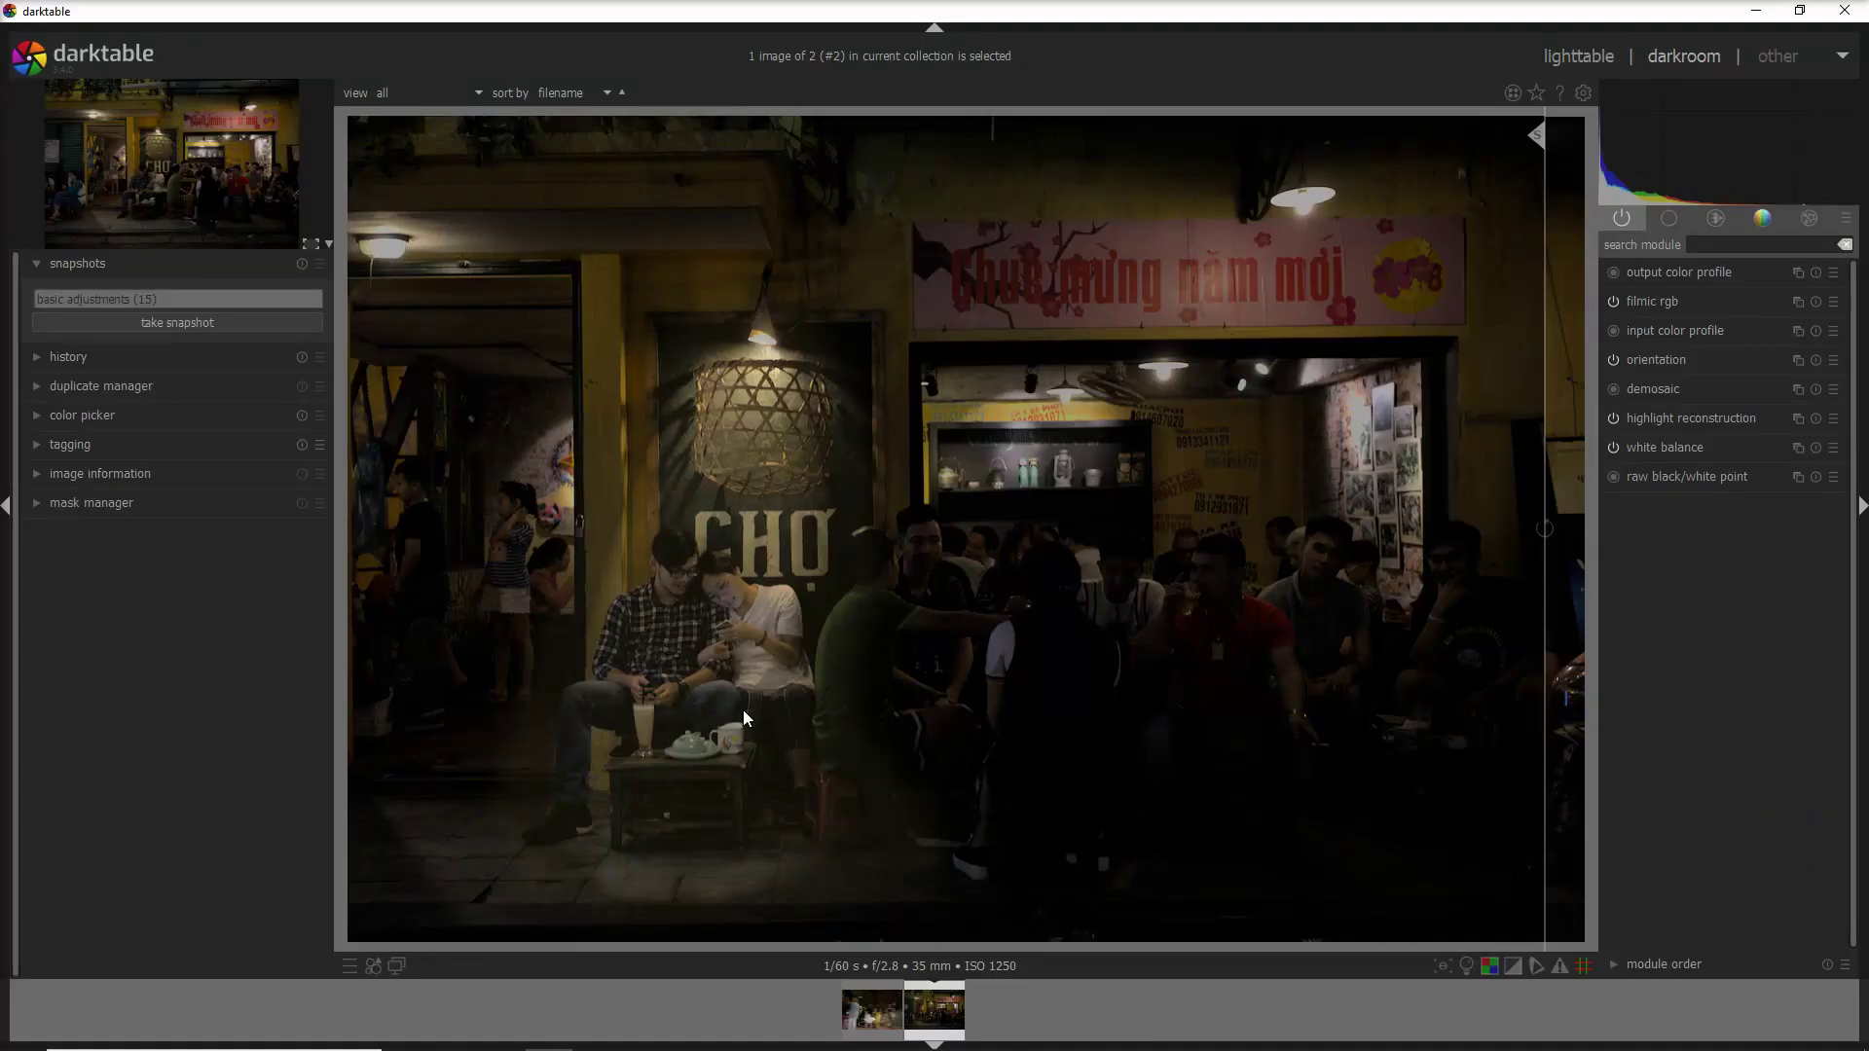
- Remove the snapshot comparison and select history item 11, 'crop and rotate'
left_click(304, 264)
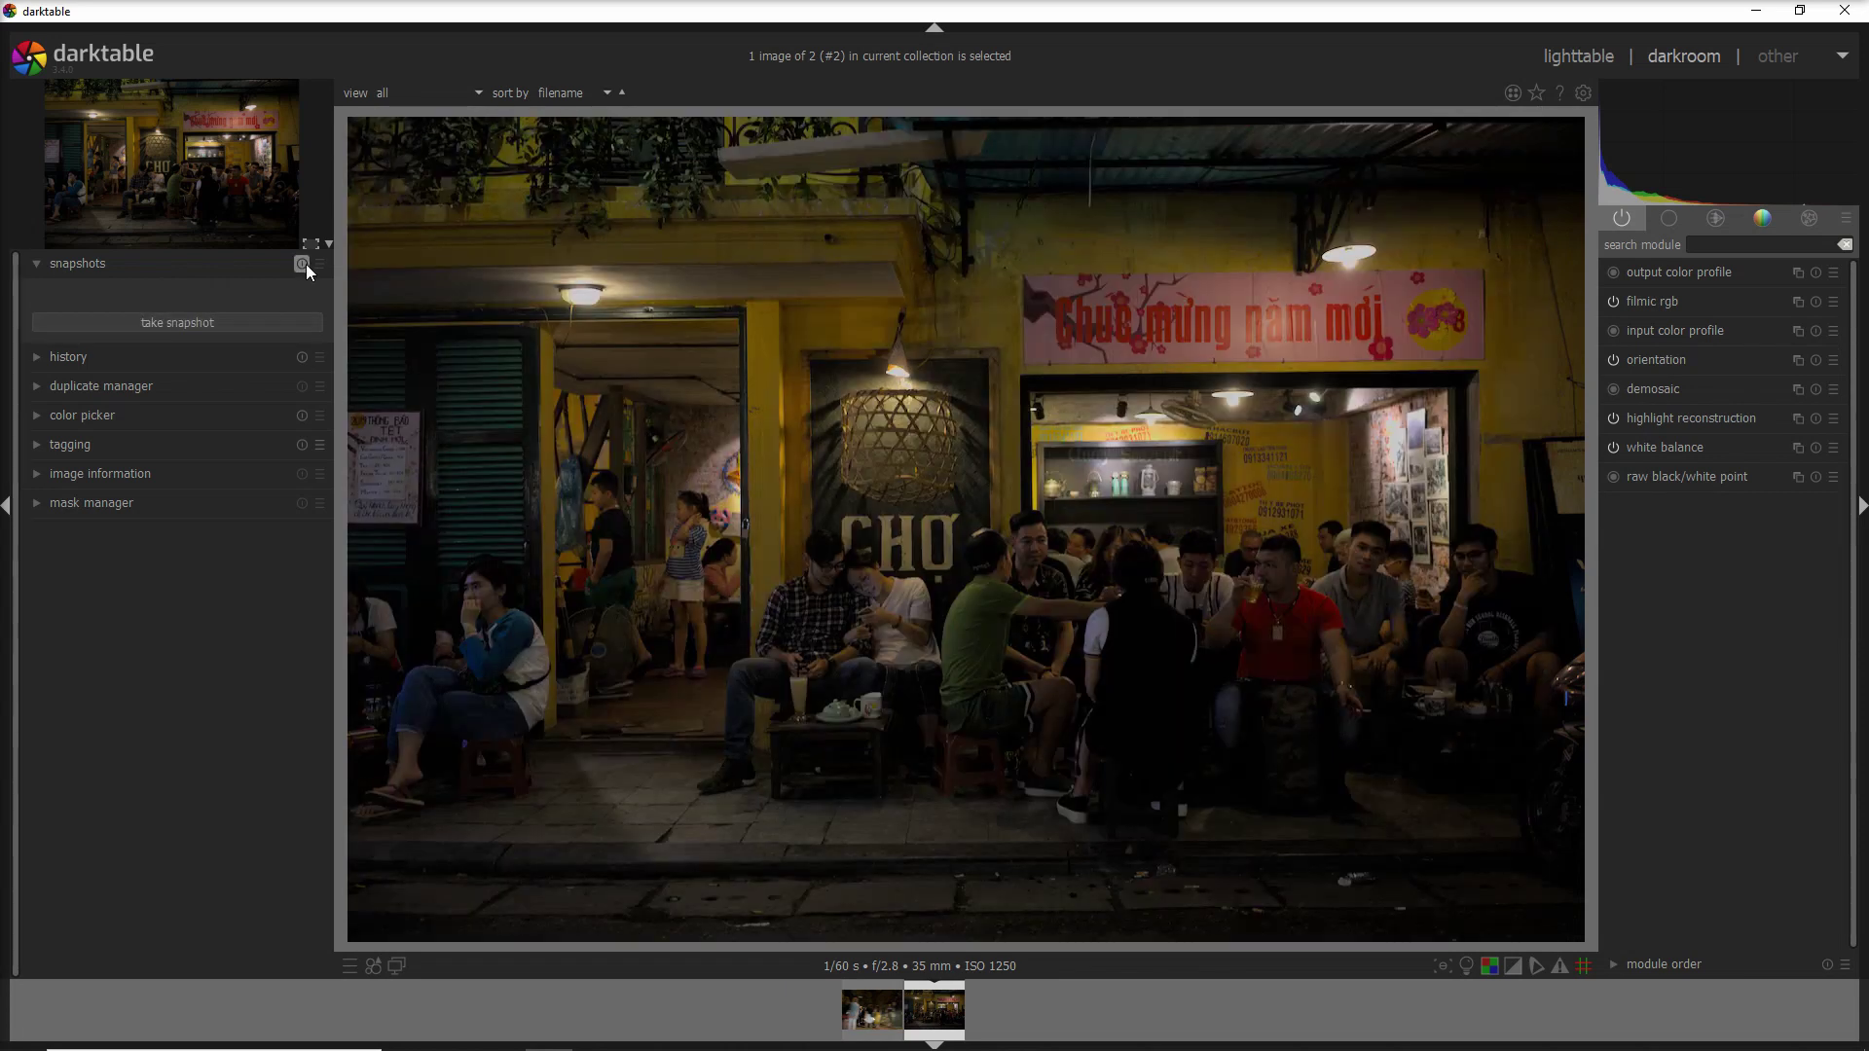
left_click(34, 356)
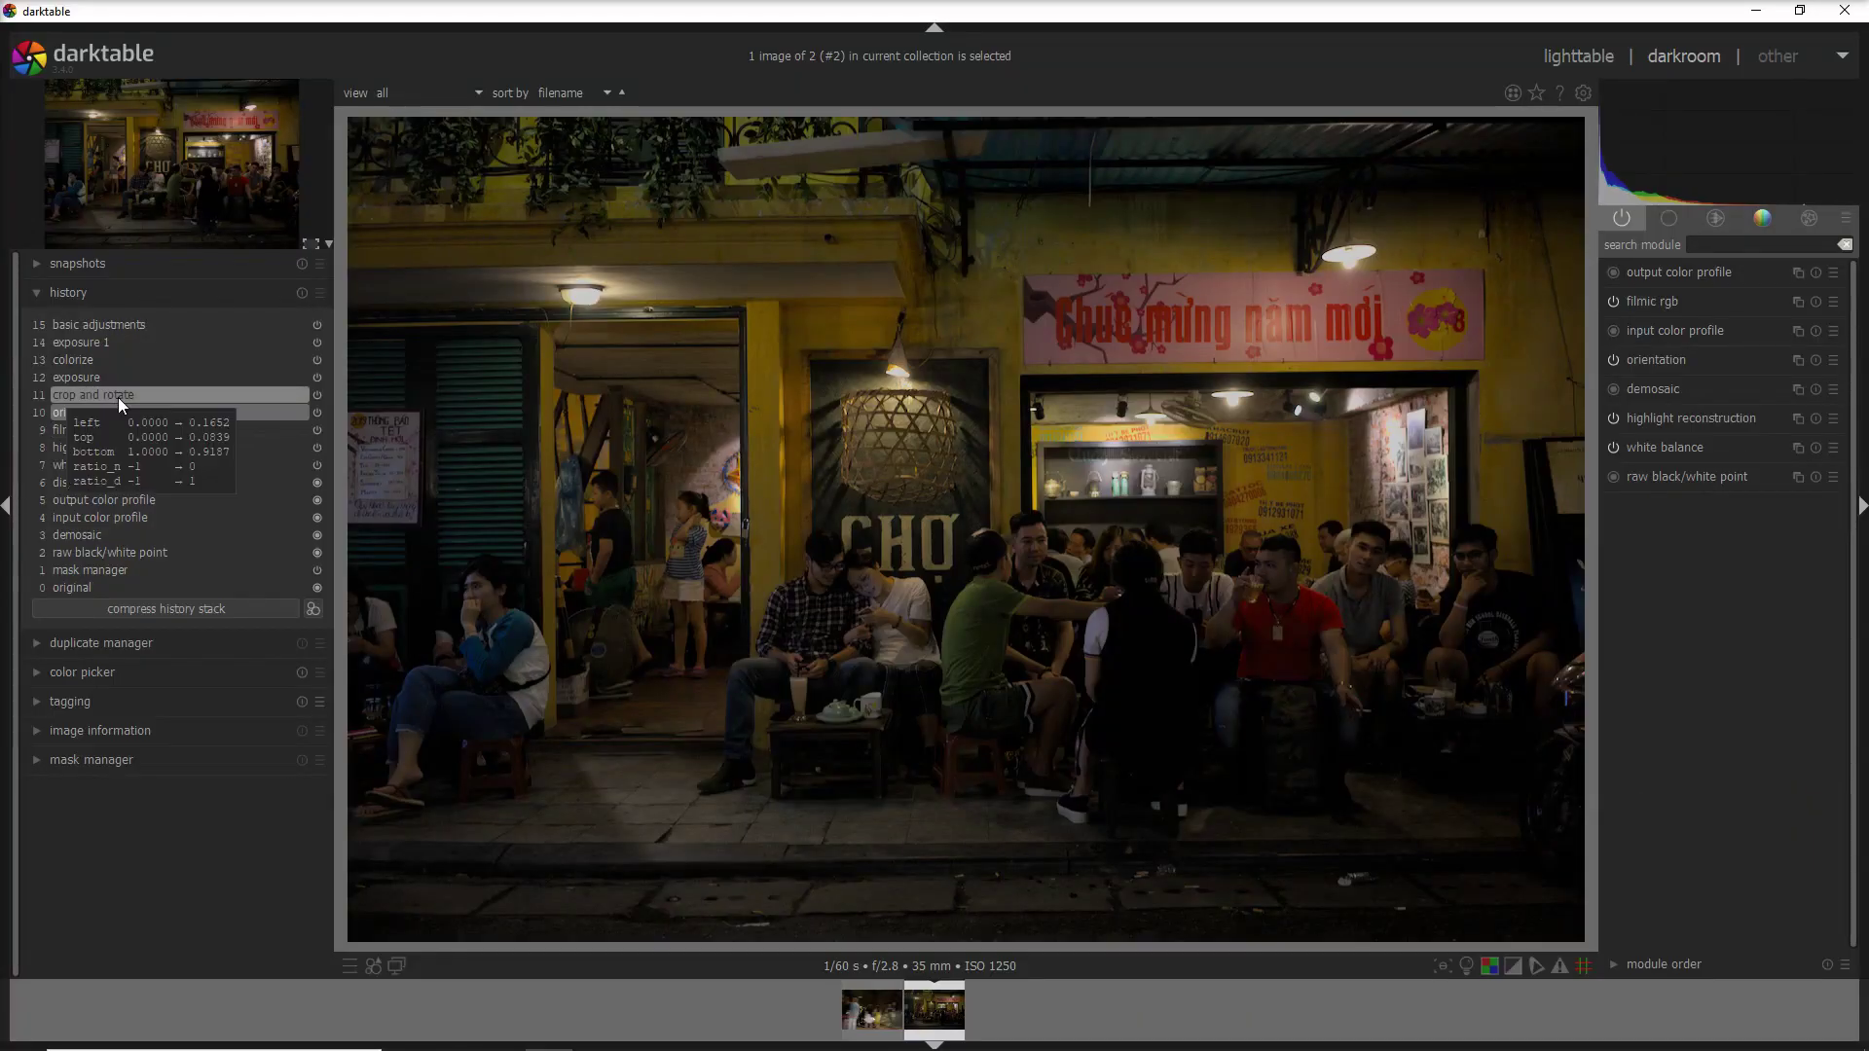
left_click(119, 397)
- Compress the history stack at the crop, then compare the pre-crop view and return to the cropped image
left_click(177, 605)
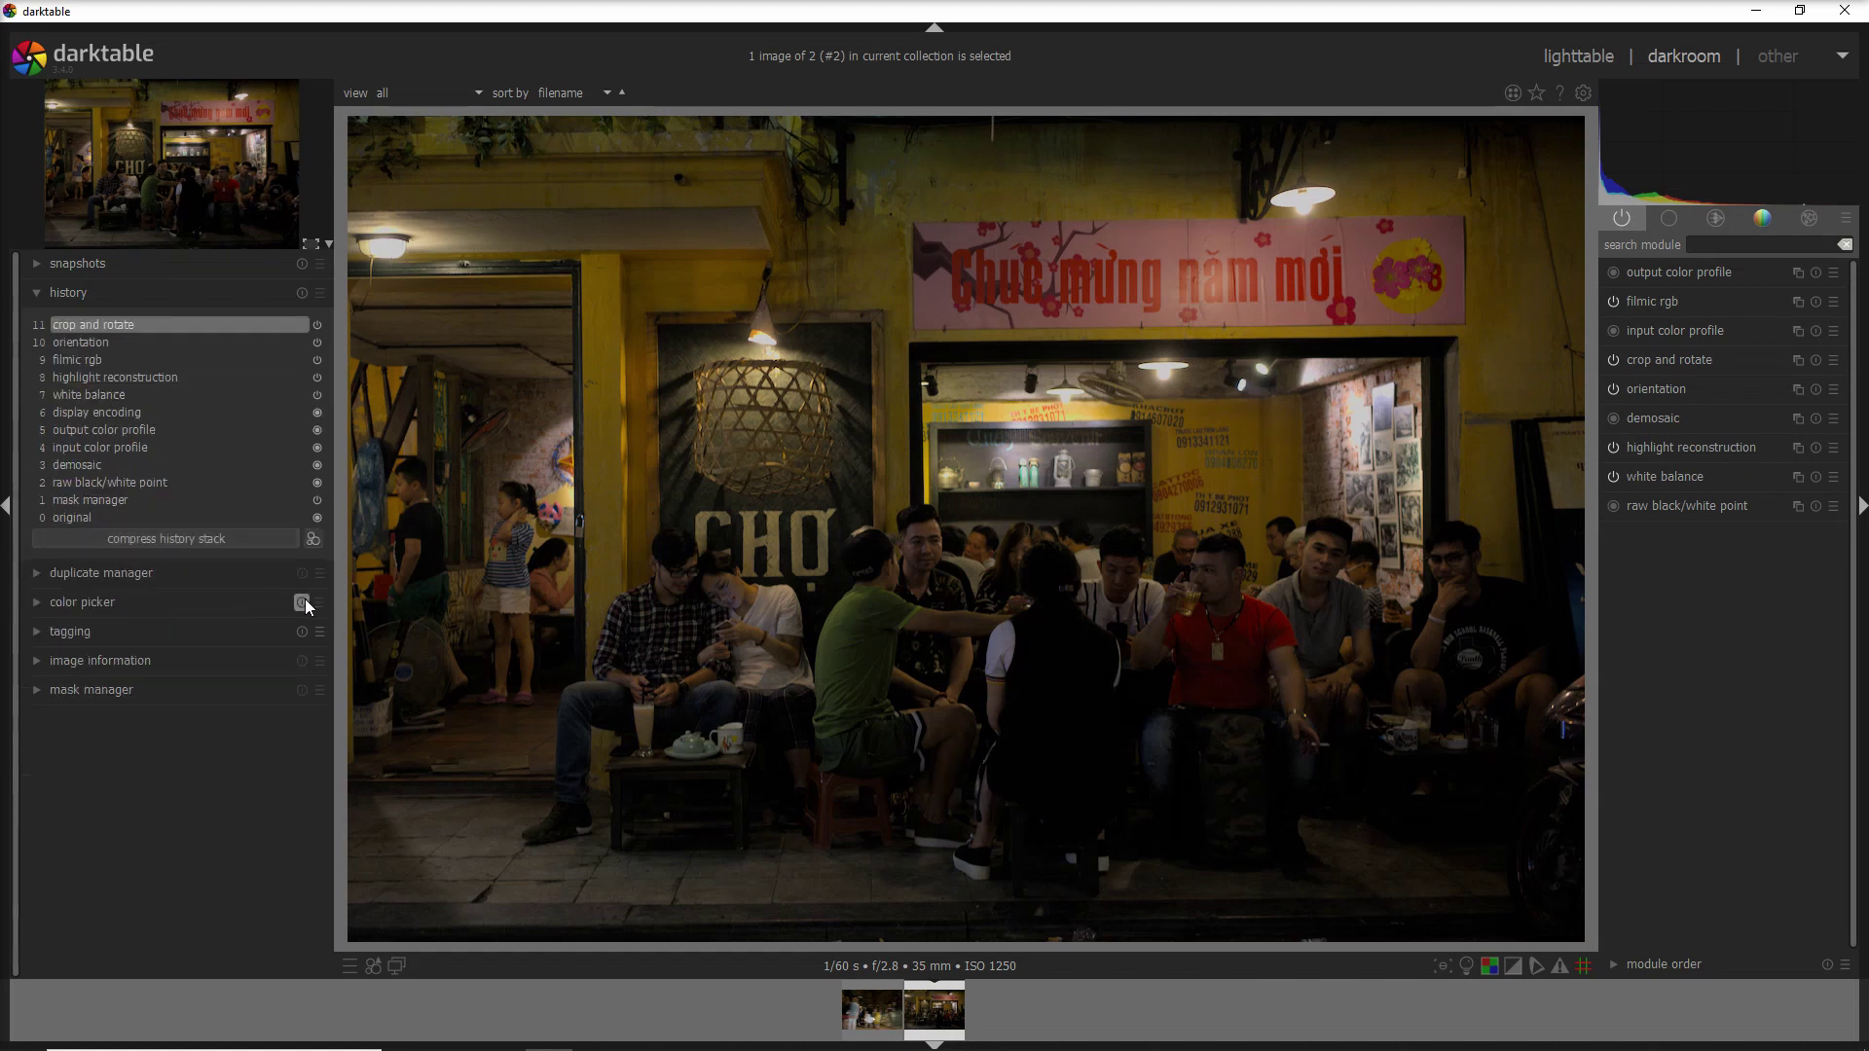
left_click(74, 346)
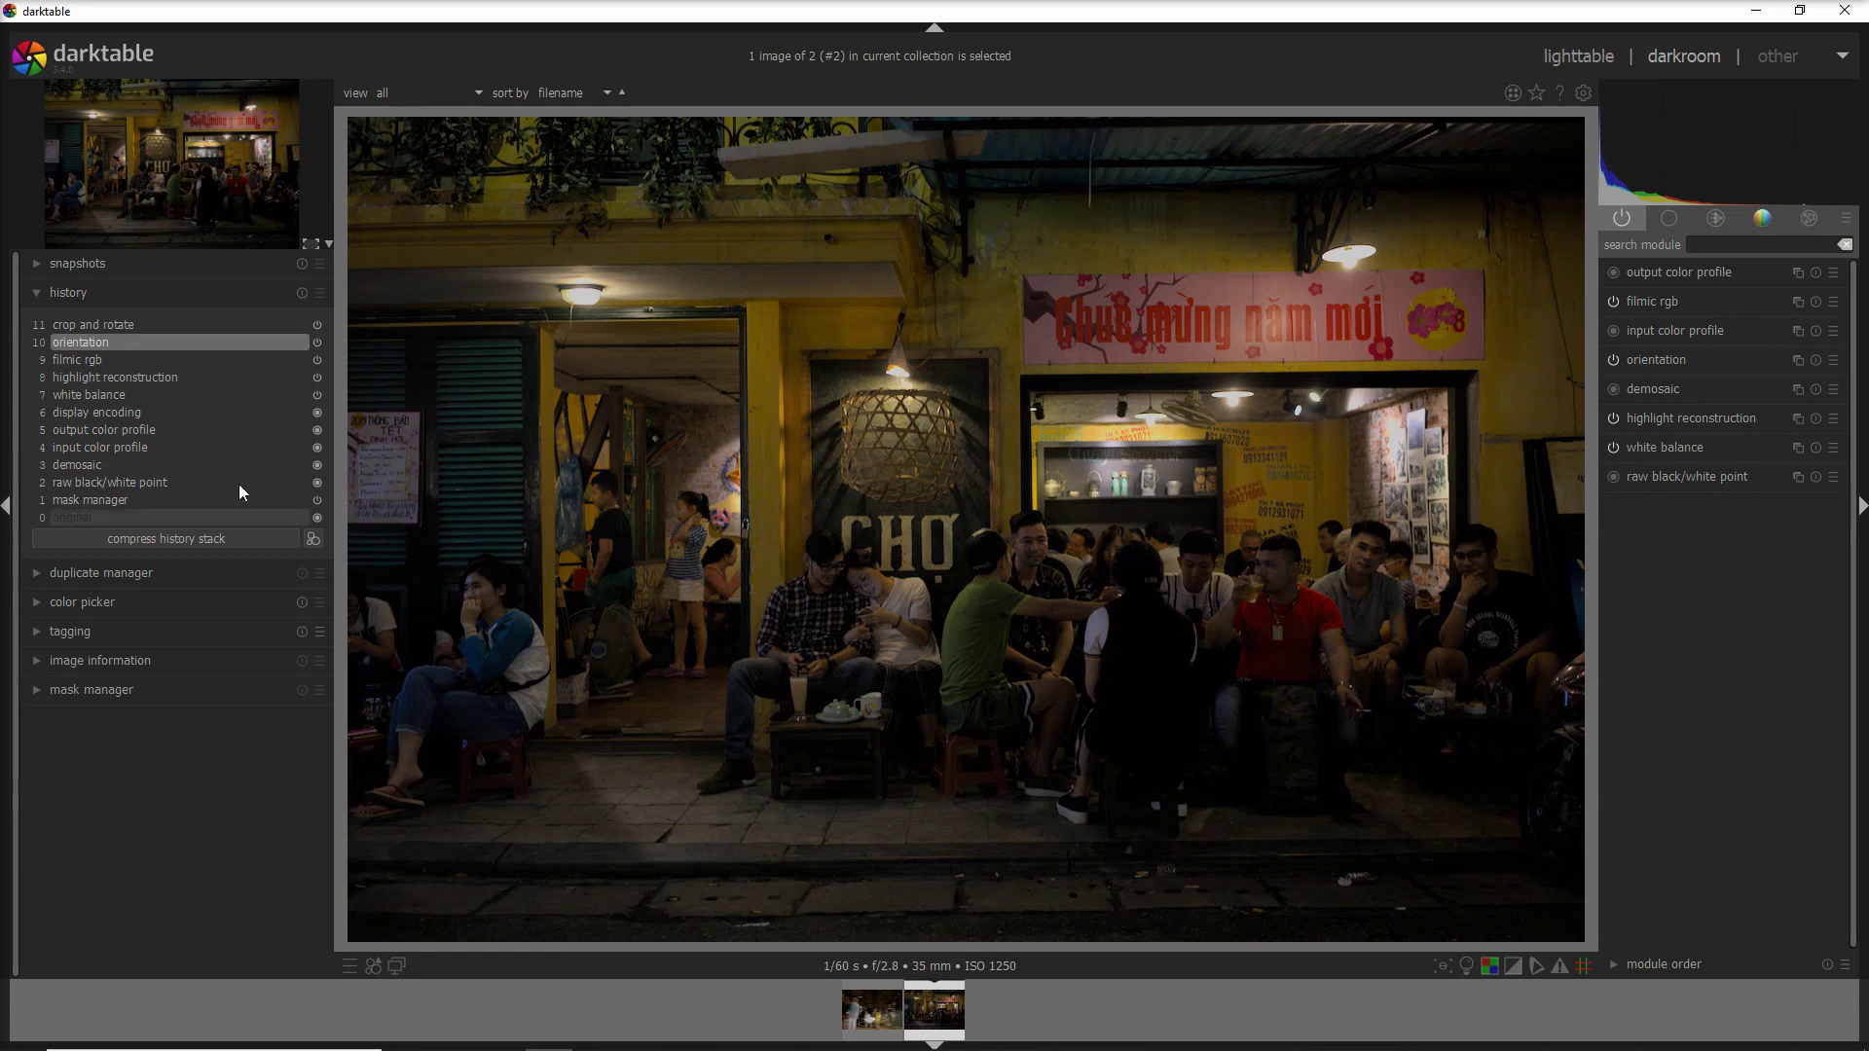
left_click(103, 324)
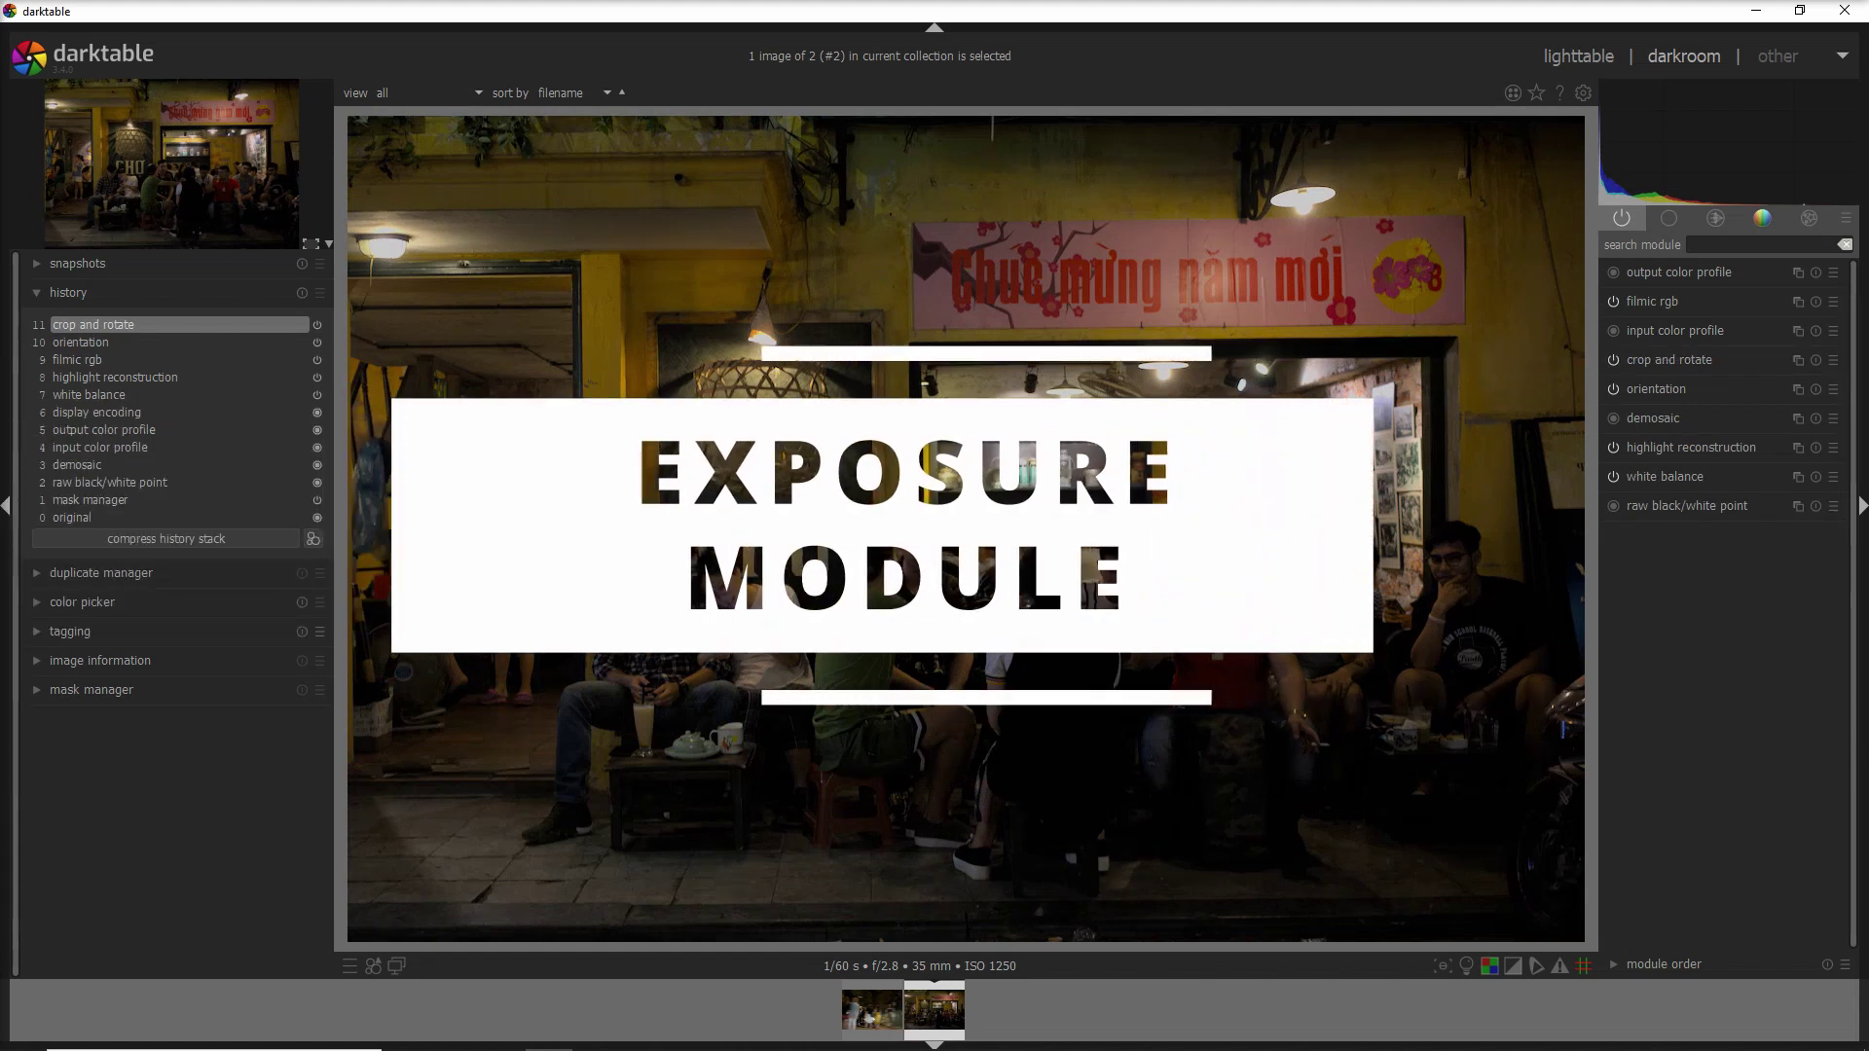
- Enable Exposure at +0.52 EV with a drawn & parametric mask and addition blend mode
left_click(1666, 225)
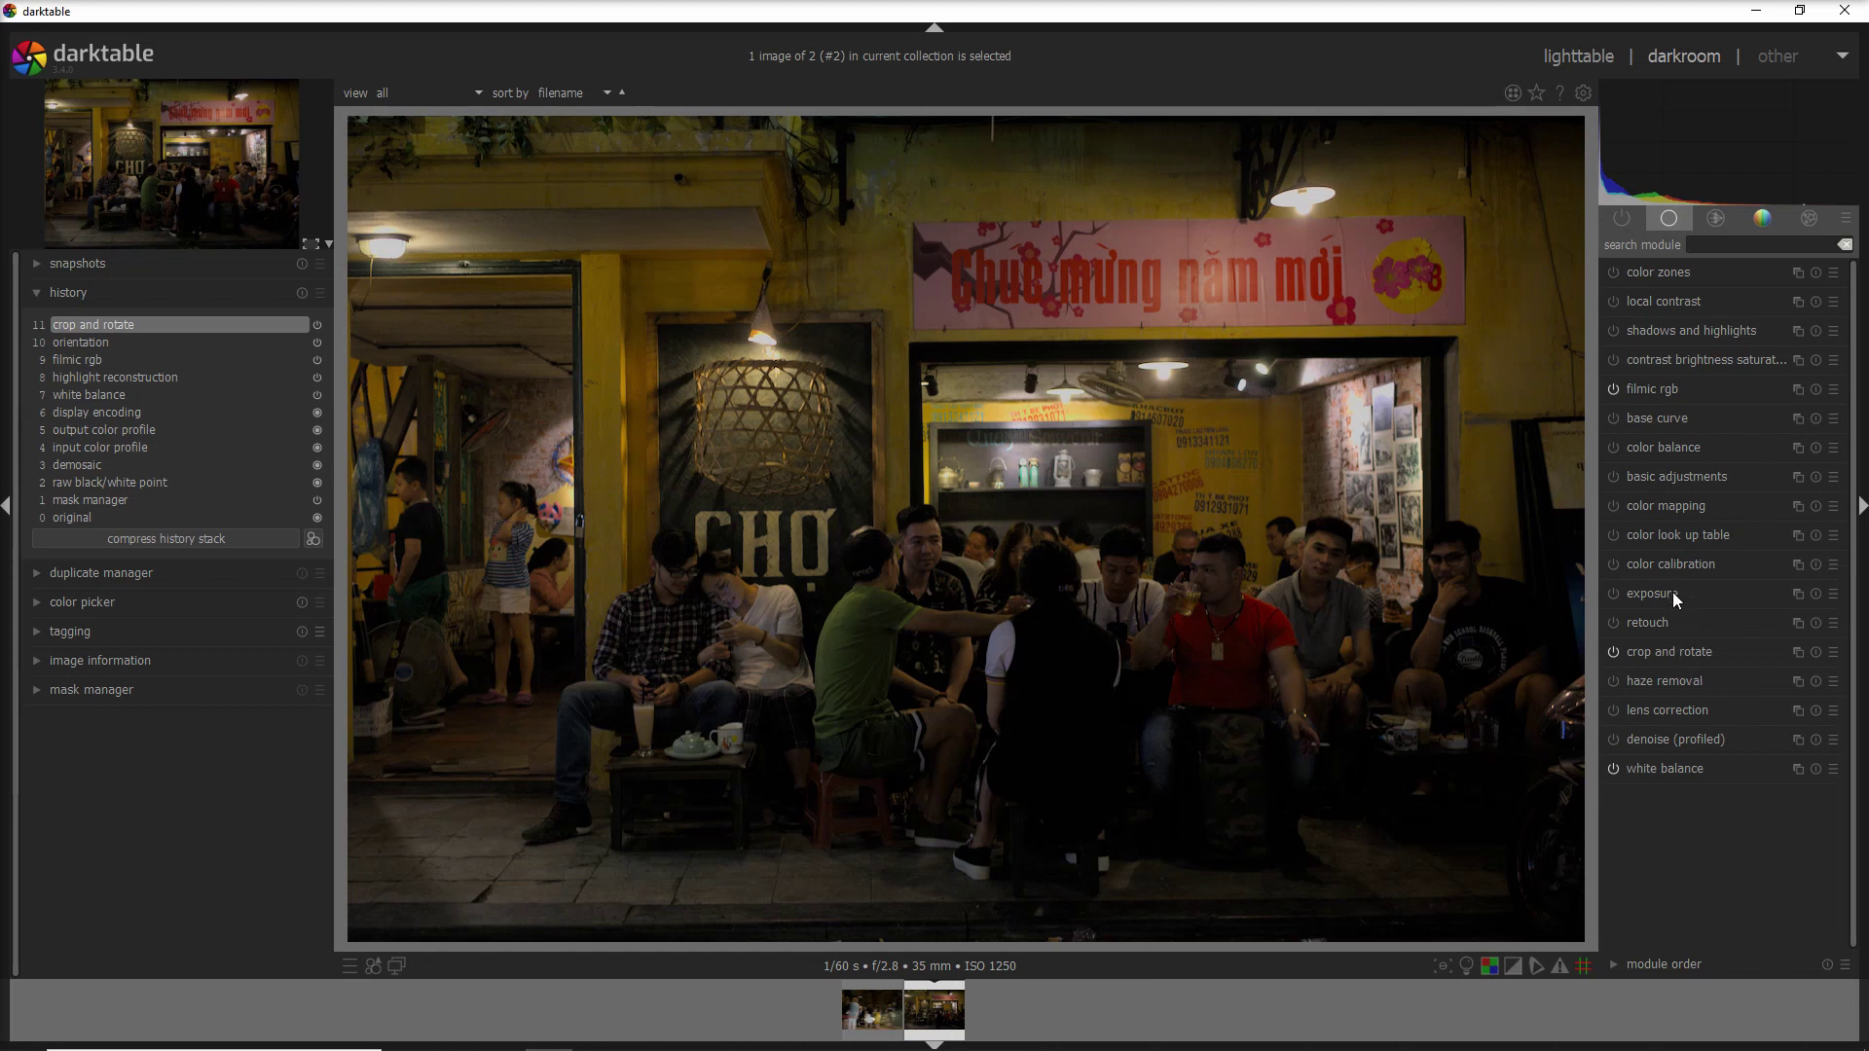
left_click(1617, 595)
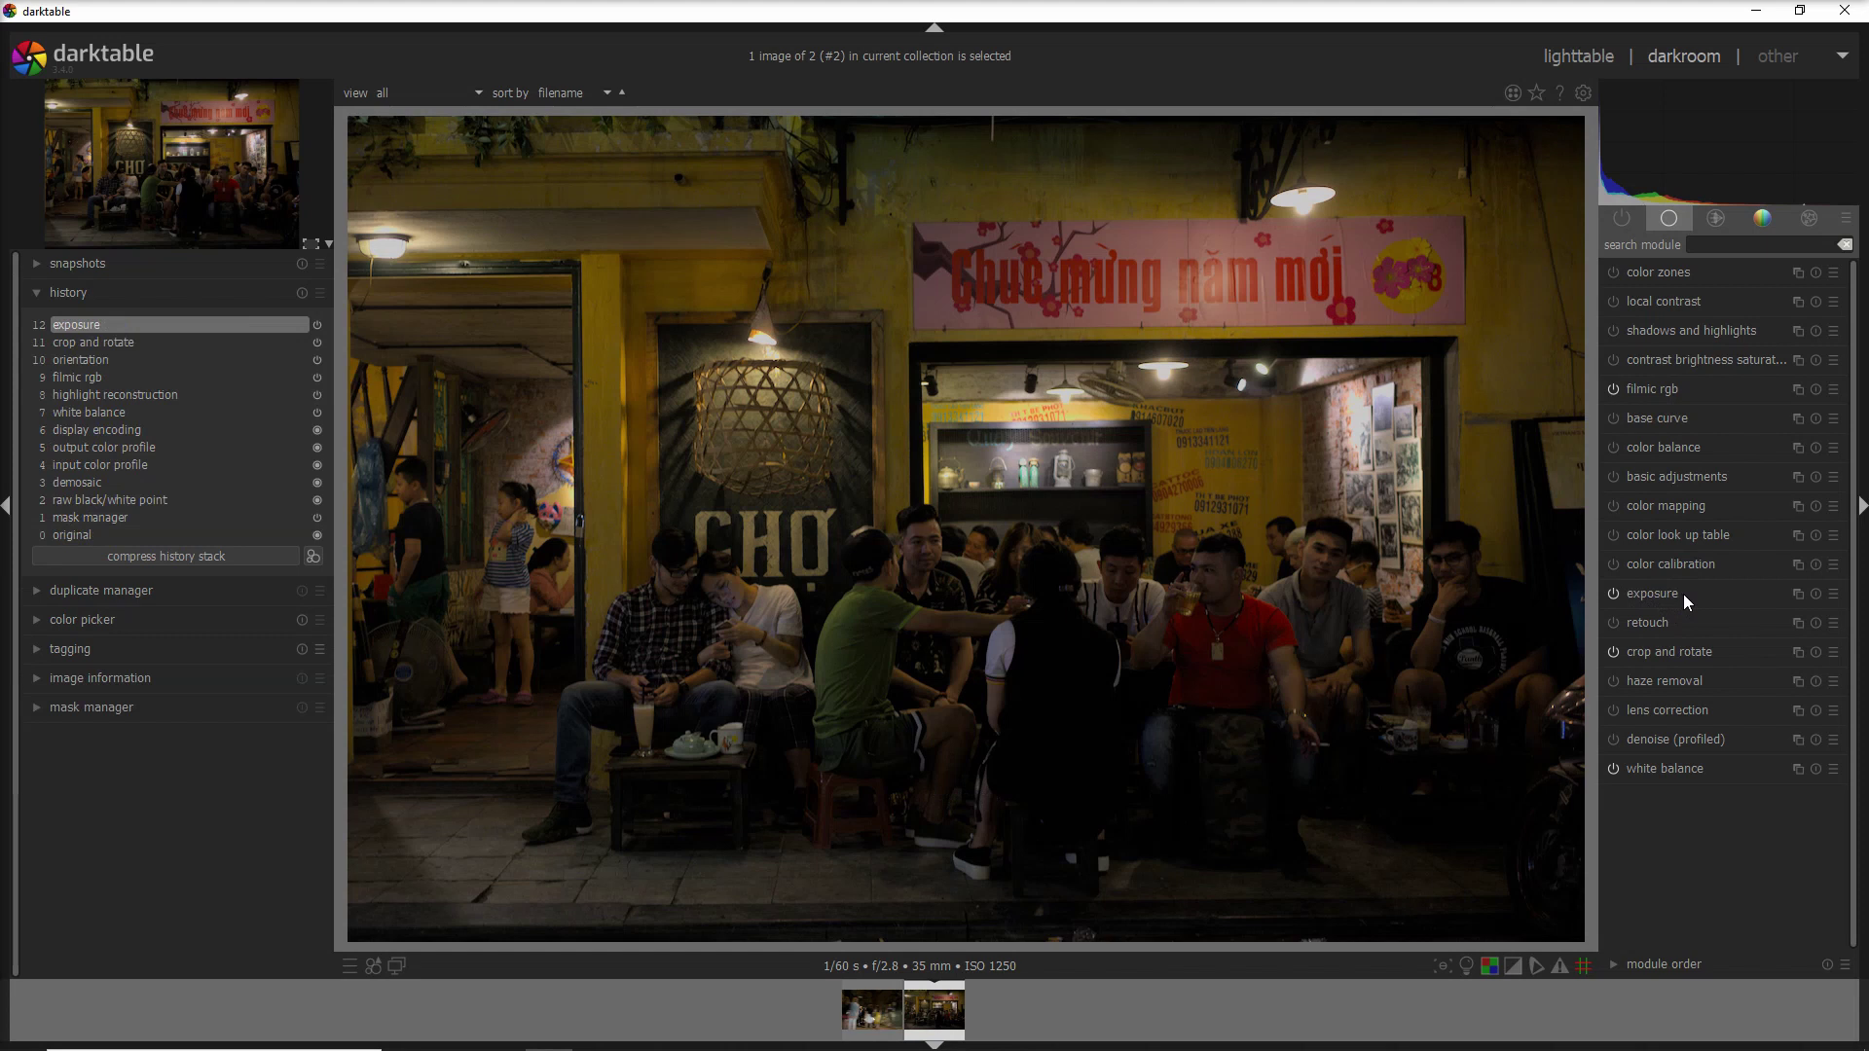
left_click(1684, 595)
left_click_drag(1719, 681, 1733, 687)
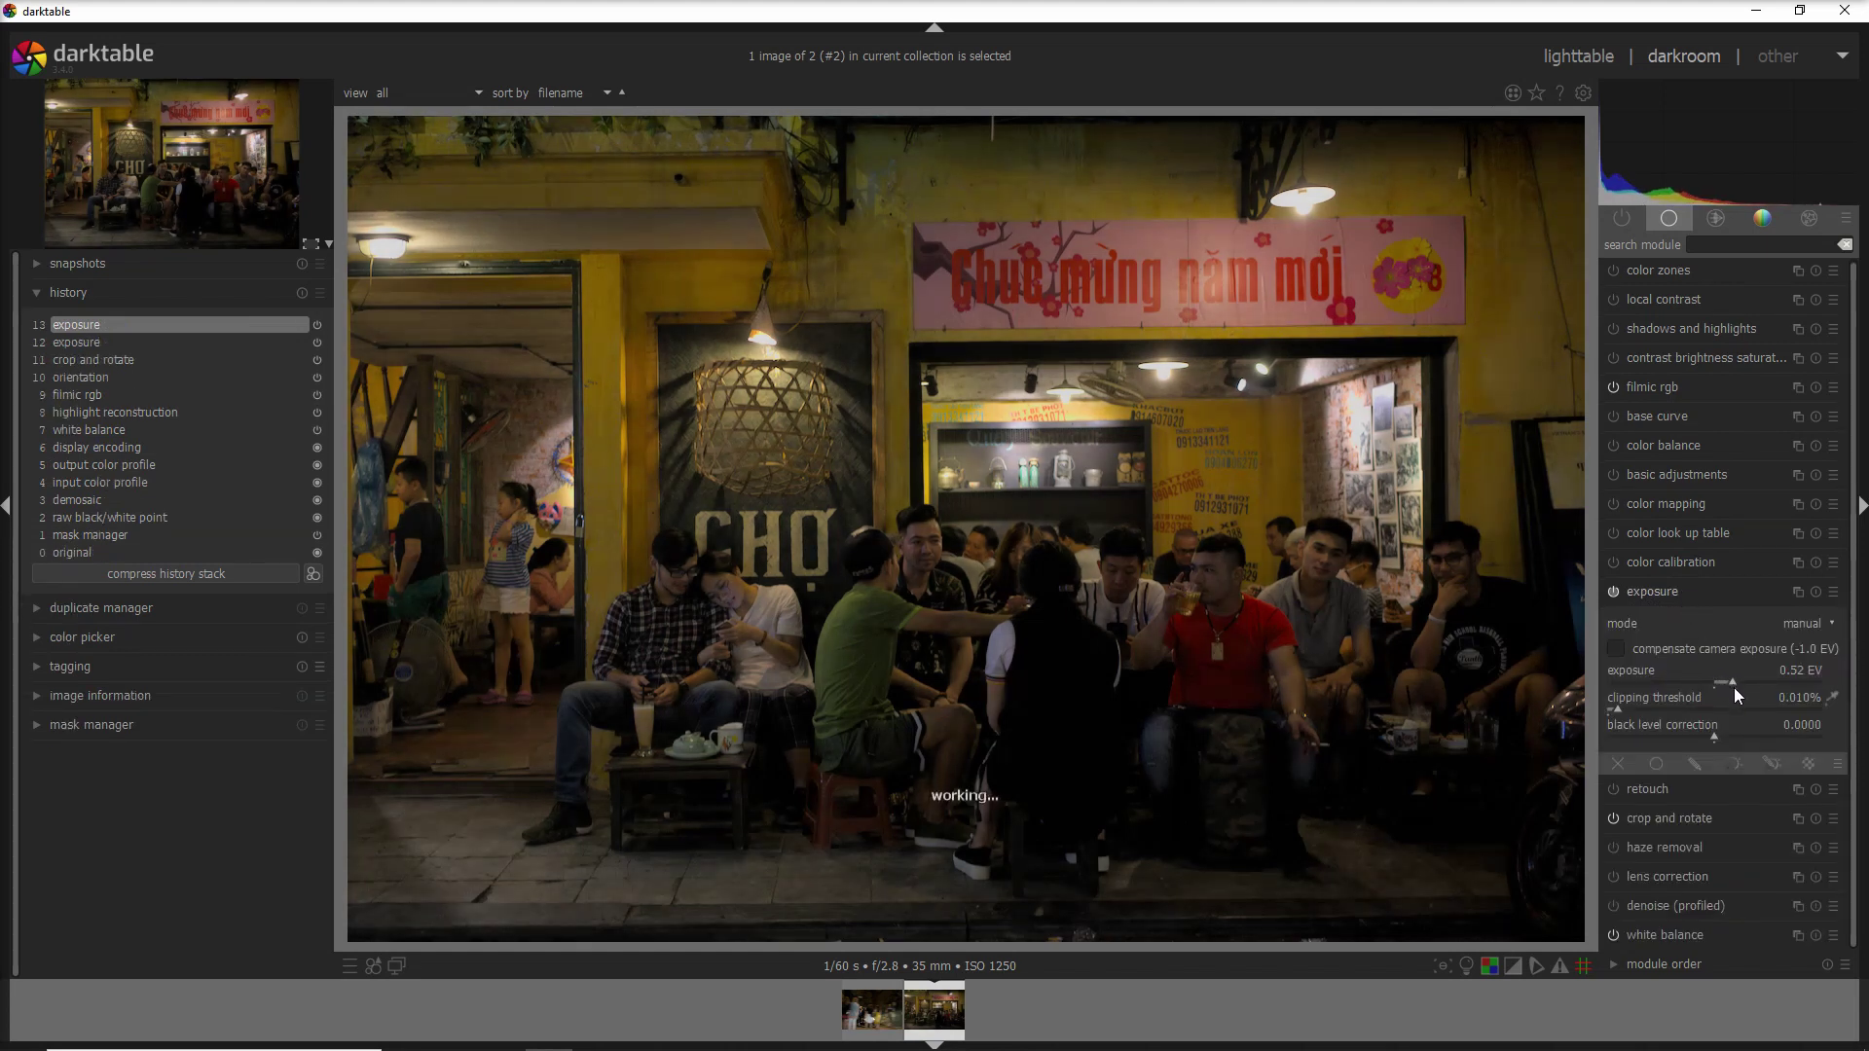
left_click(1773, 766)
scroll(1757, 790, "down", 3)
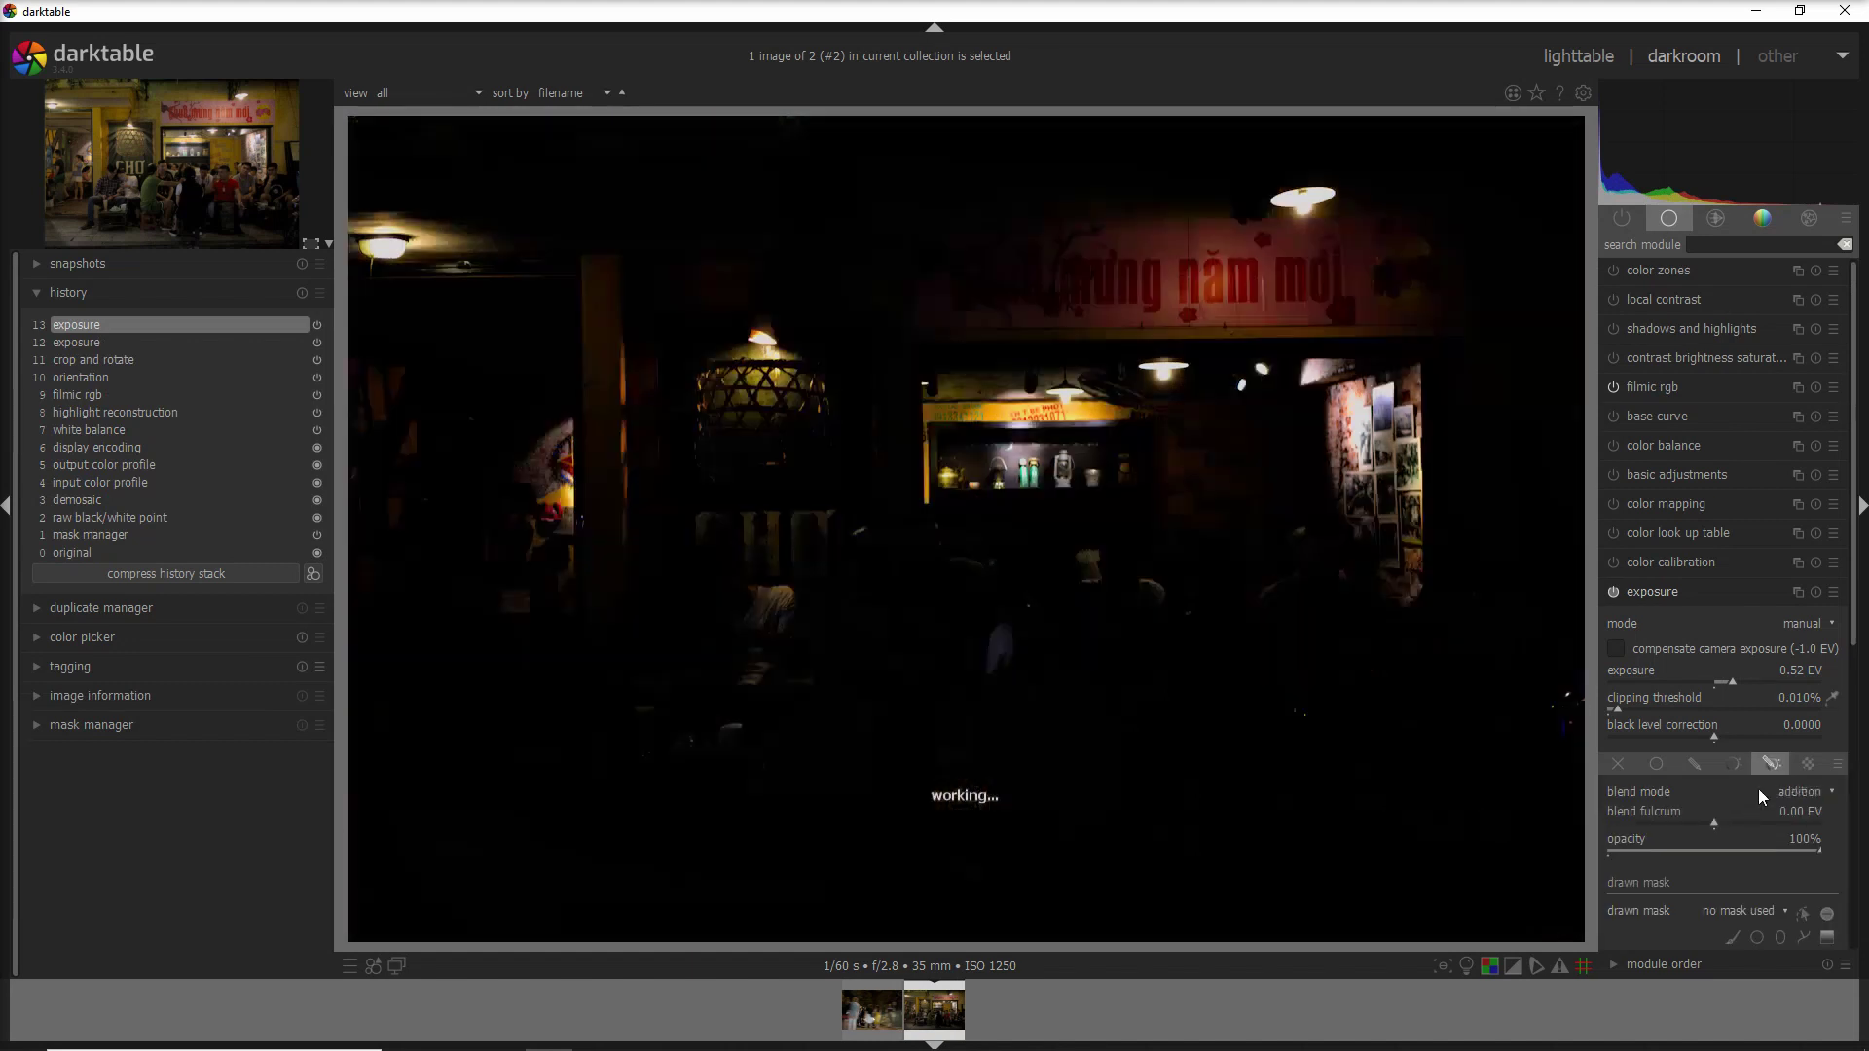
scroll(1859, 775, "down", 4)
scroll(1859, 776, "down", 1)
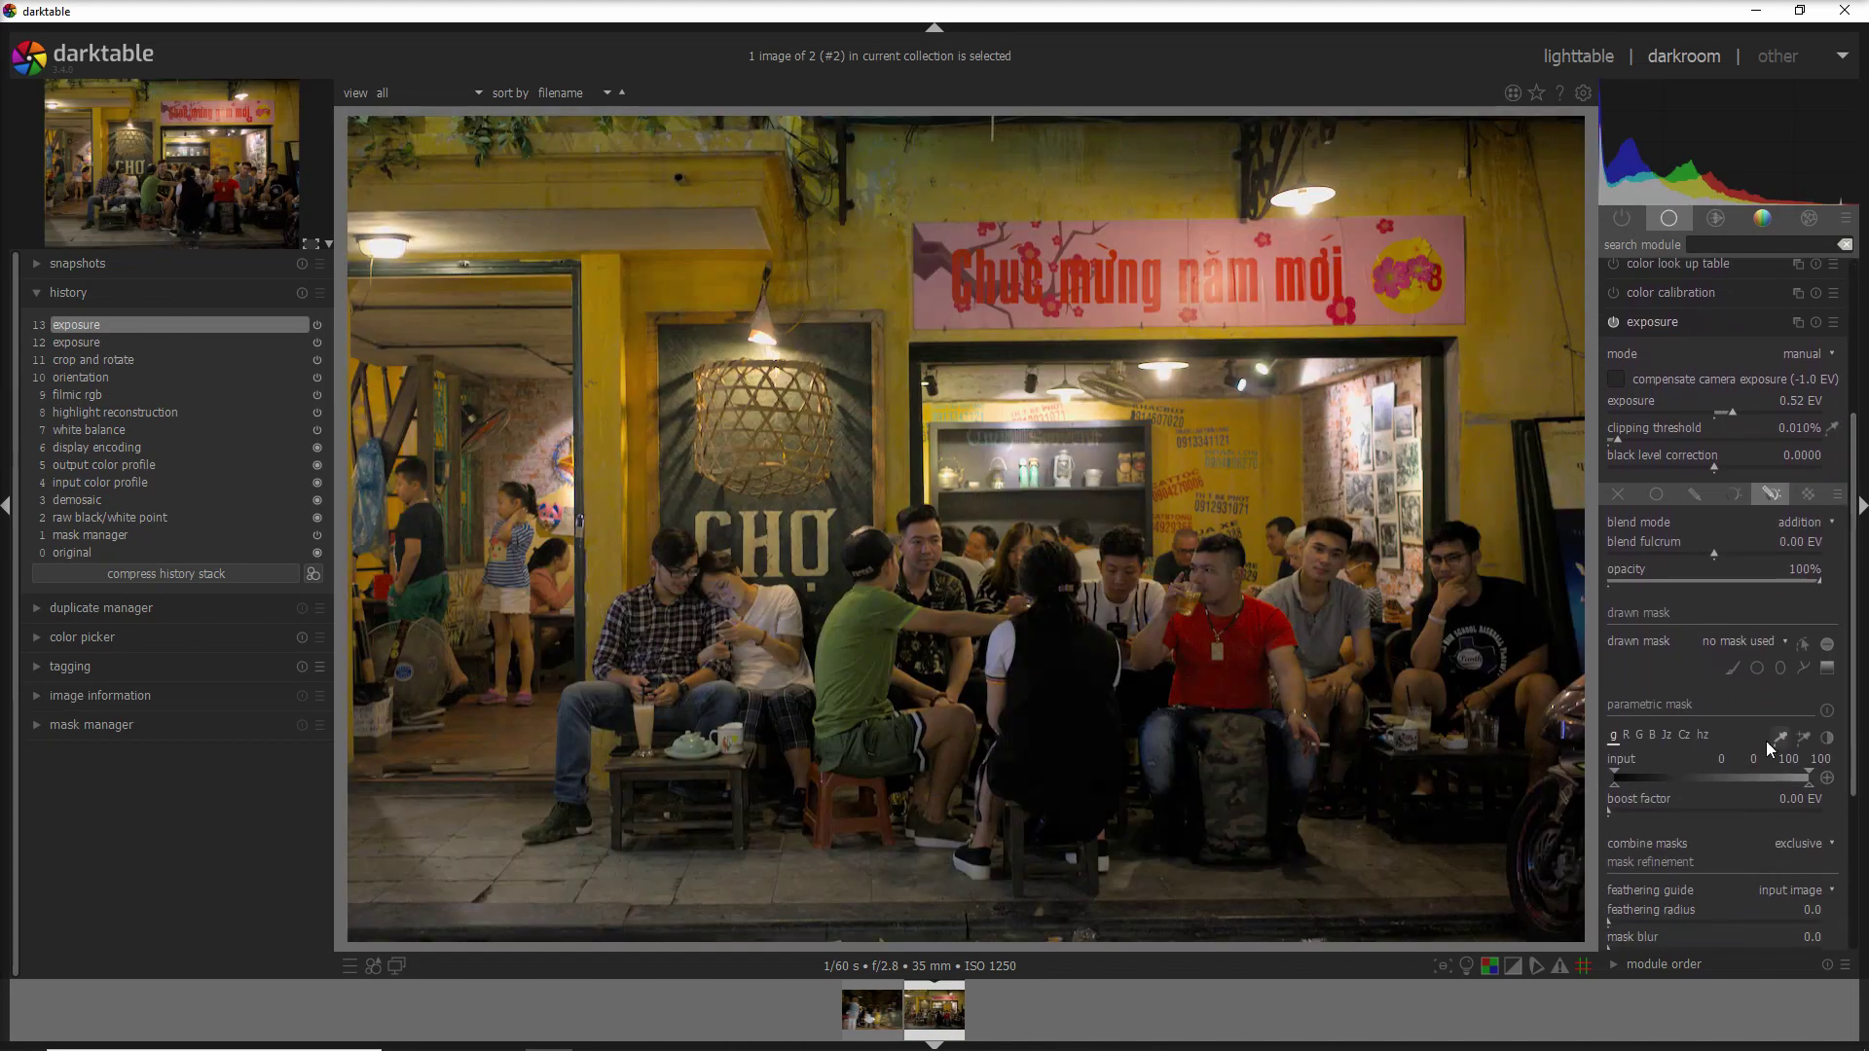
- Draw a closed three-point path mask around the hanging lamp and seated couple
left_click(1802, 667)
left_click(750, 265)
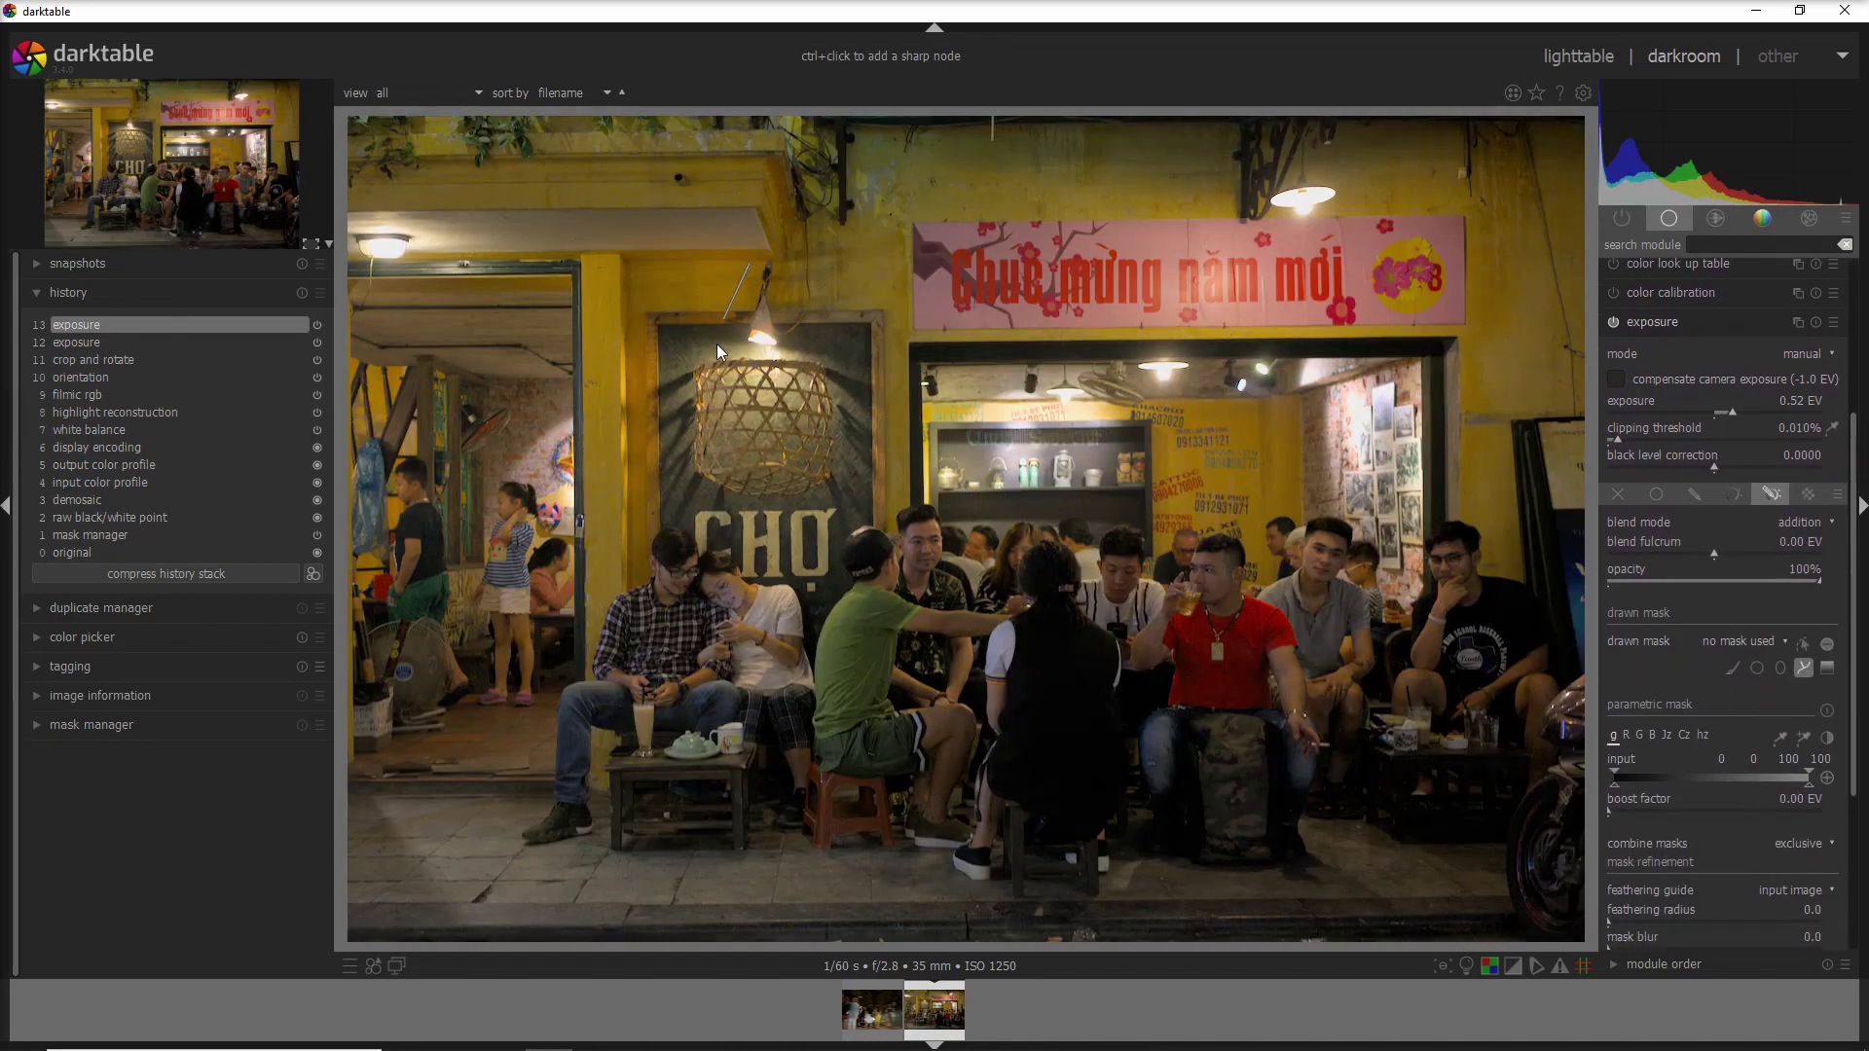
left_click(484, 813)
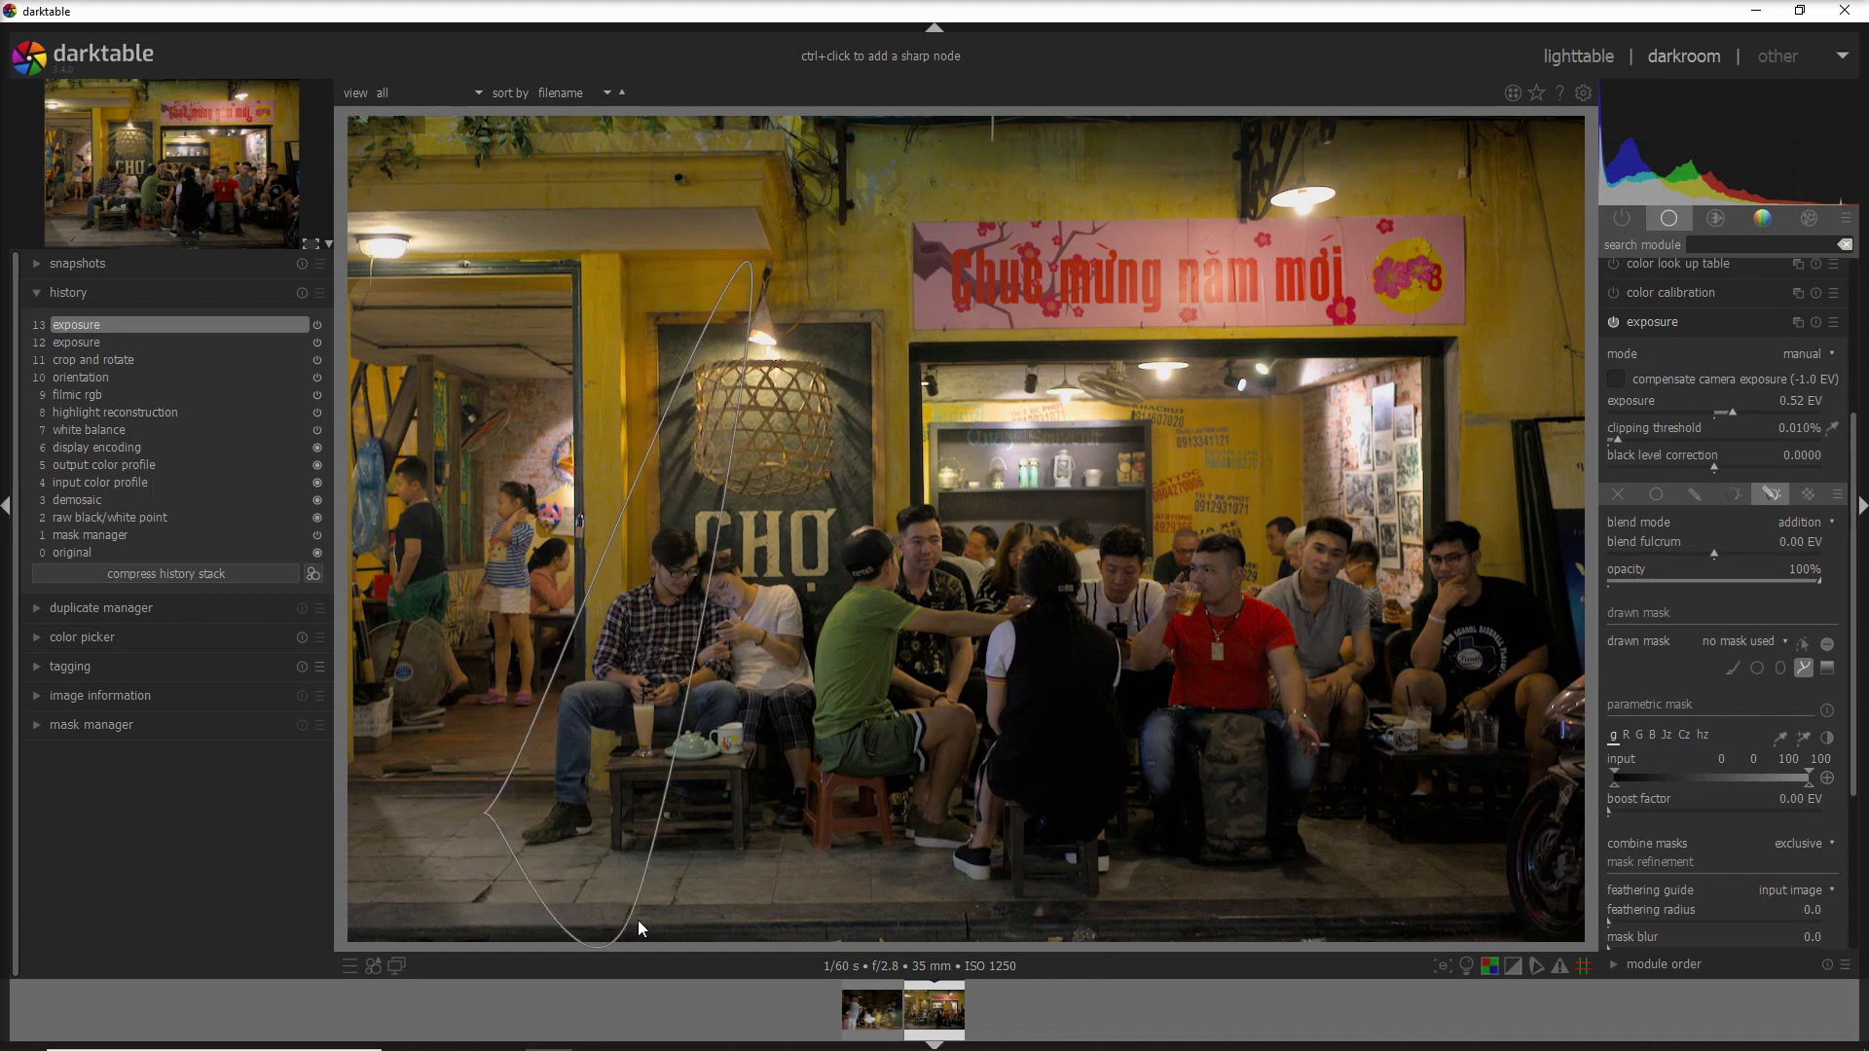
left_click(868, 900)
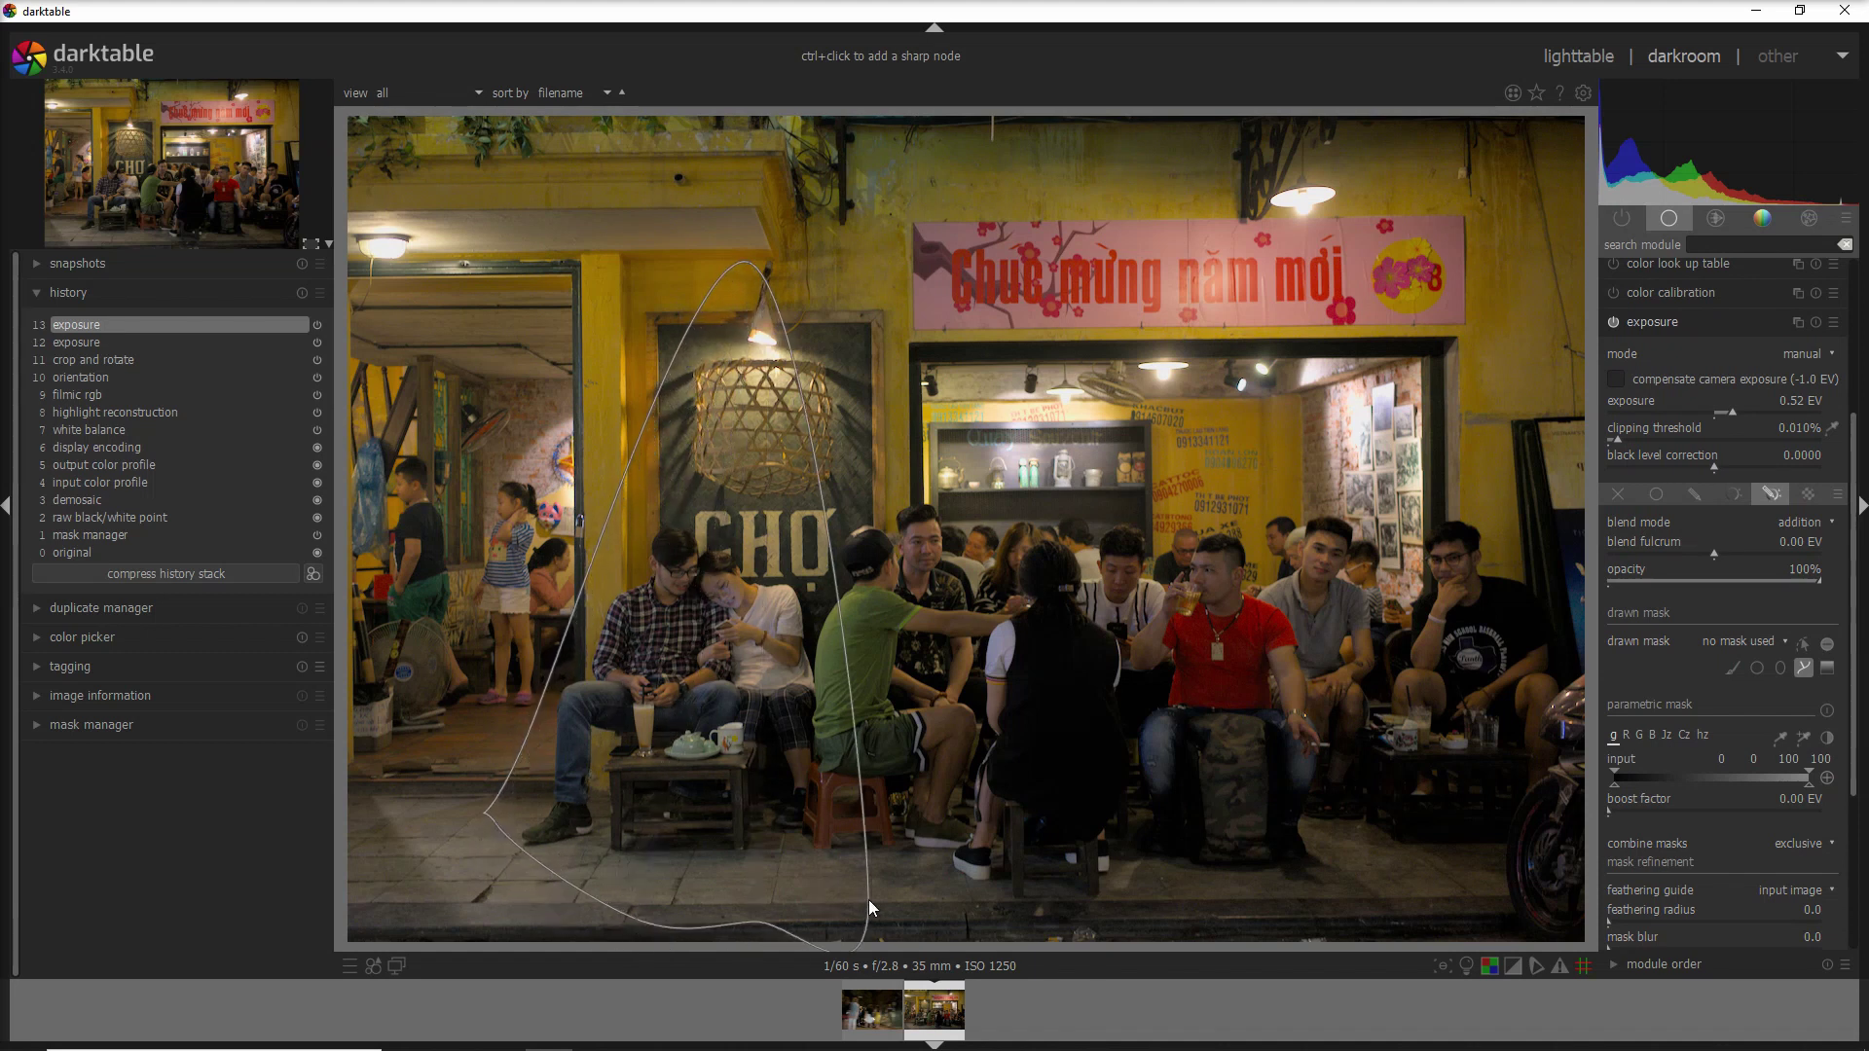
right_click(843, 413, "ctrl")
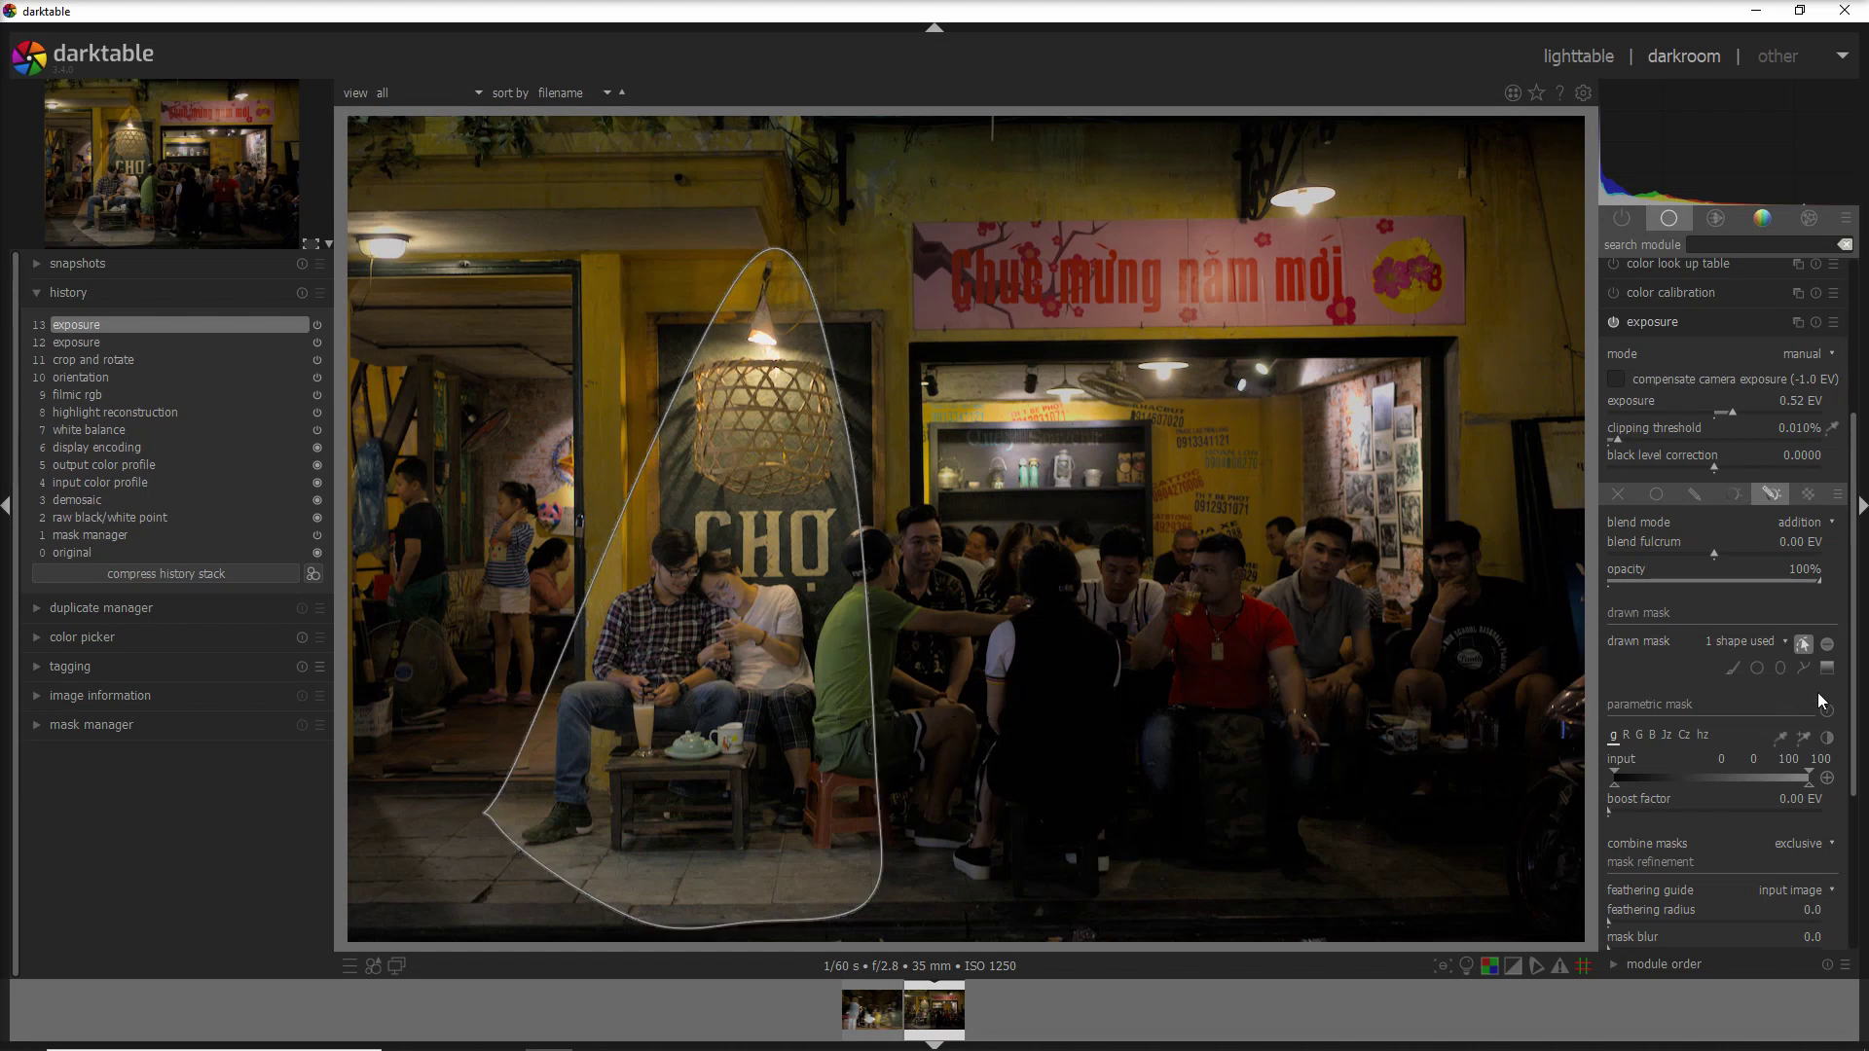
- Hide the path outline and set mask feathering radius 46.6 and mask blur 10.0
scroll(1852, 722, "down", 5)
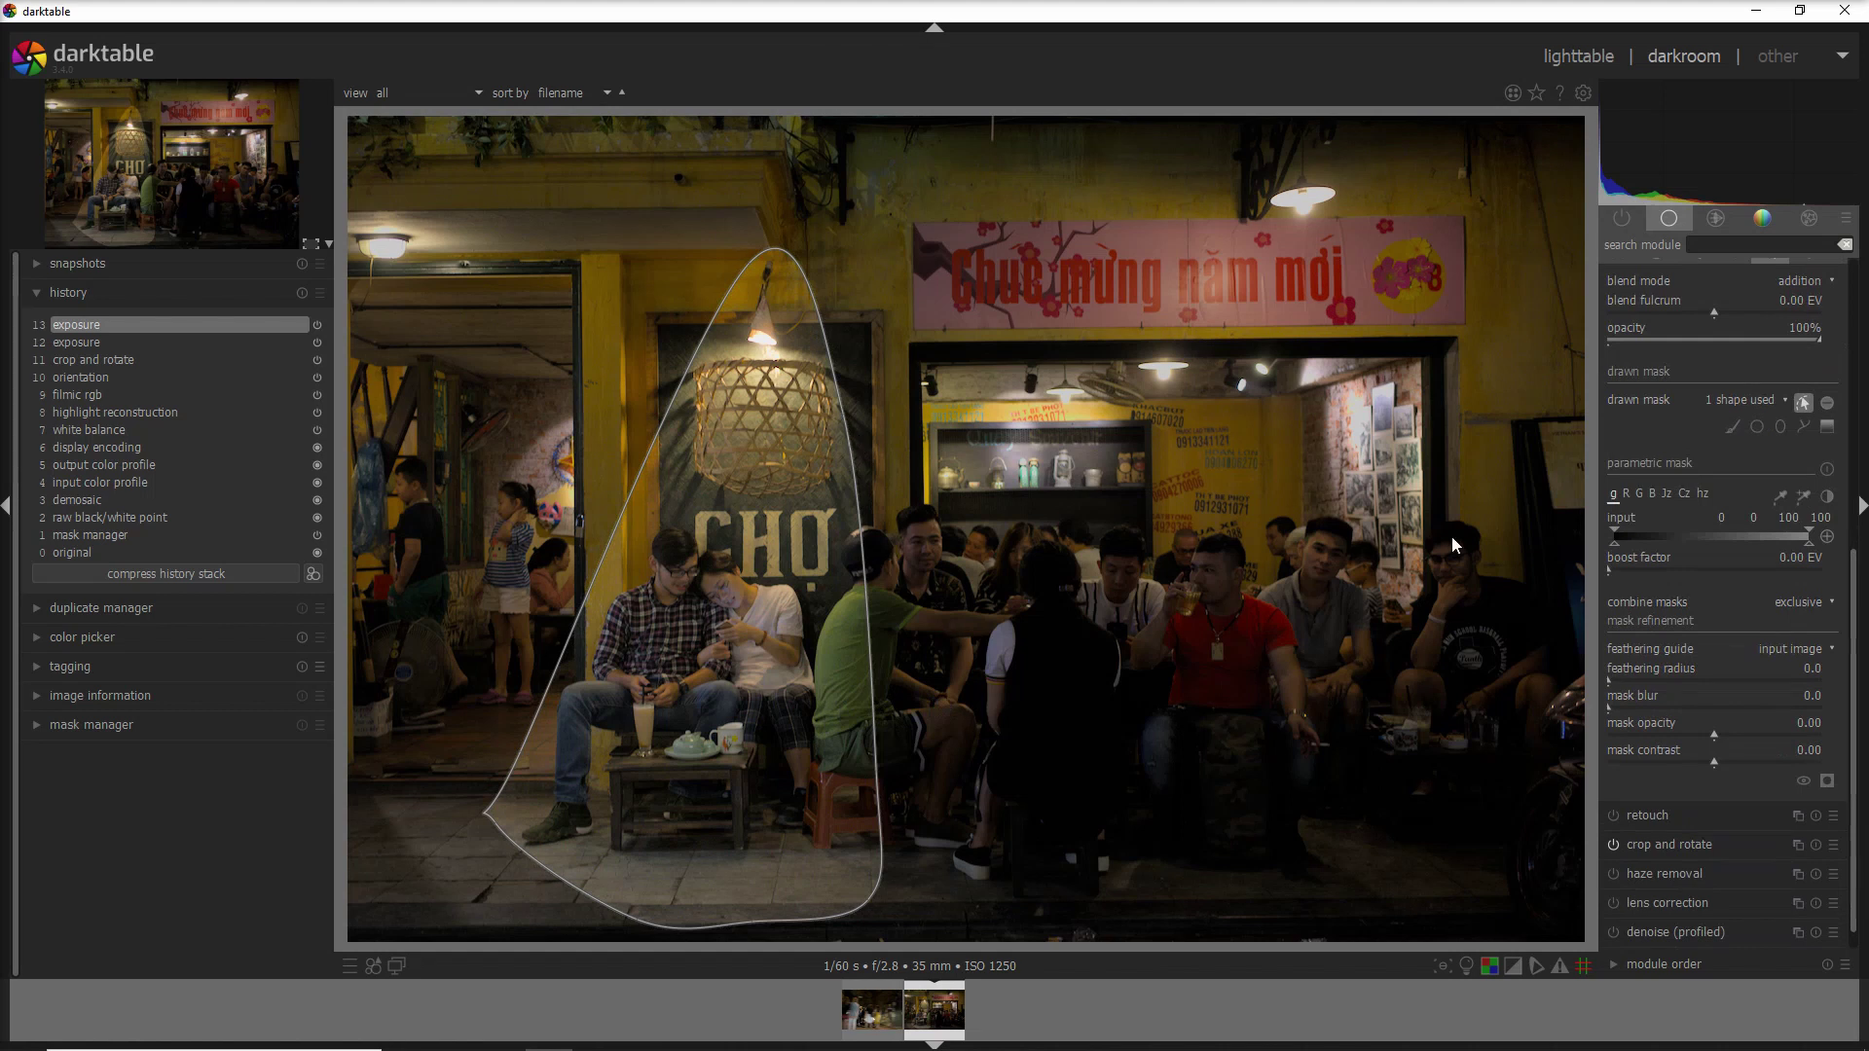
left_click(1804, 402)
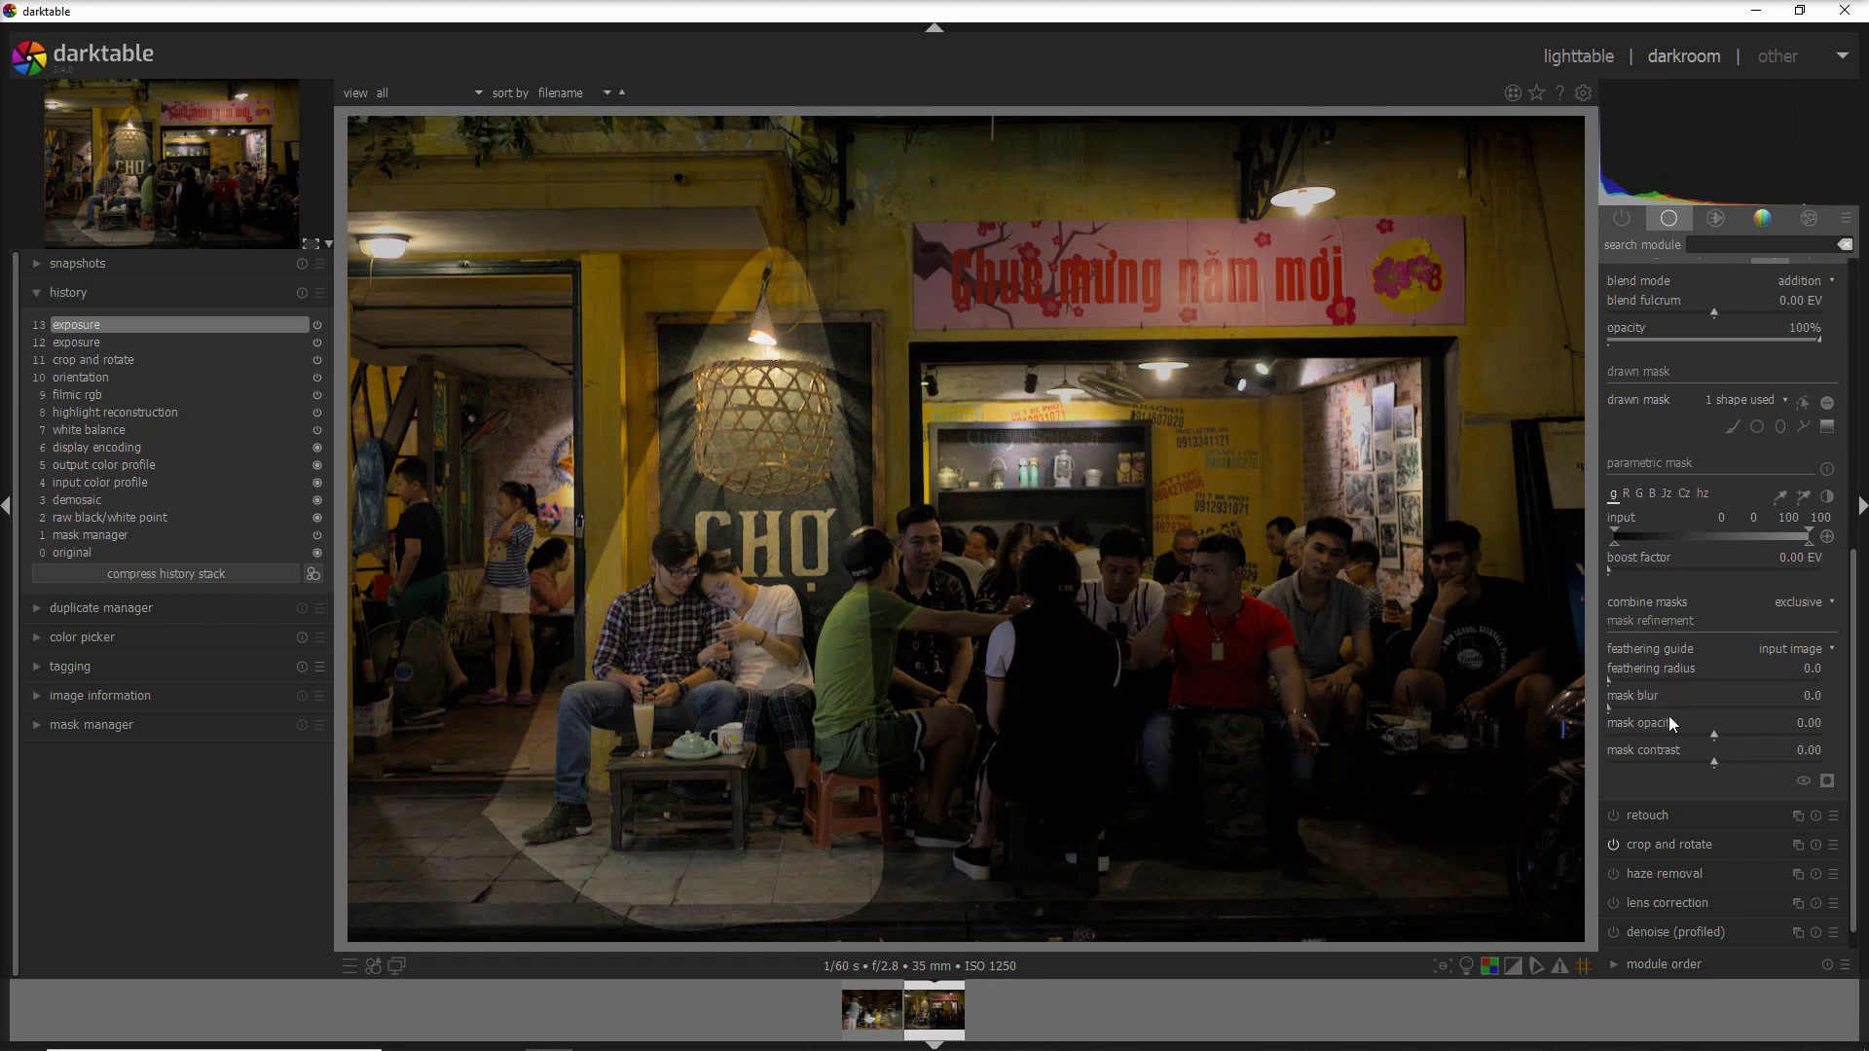
left_click_drag(1610, 685, 1647, 681)
left_click(1615, 711)
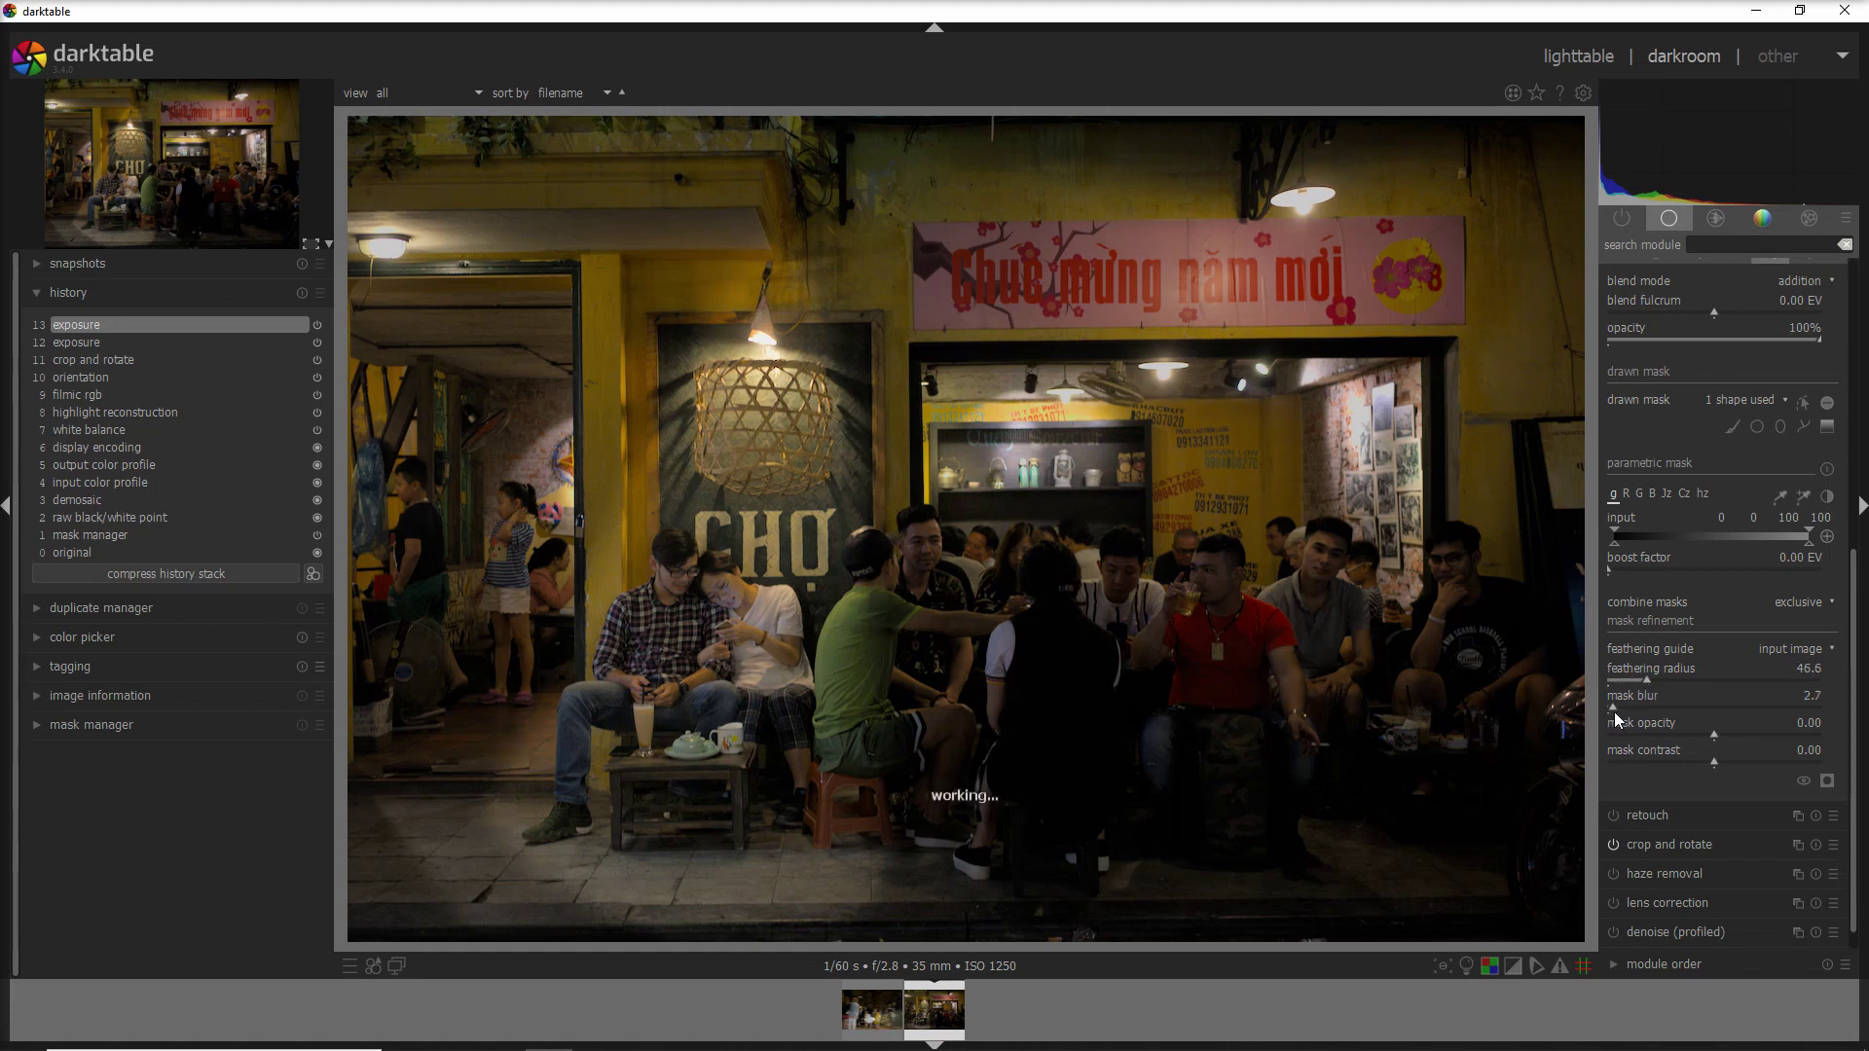
left_click_drag(1630, 710, 1628, 709)
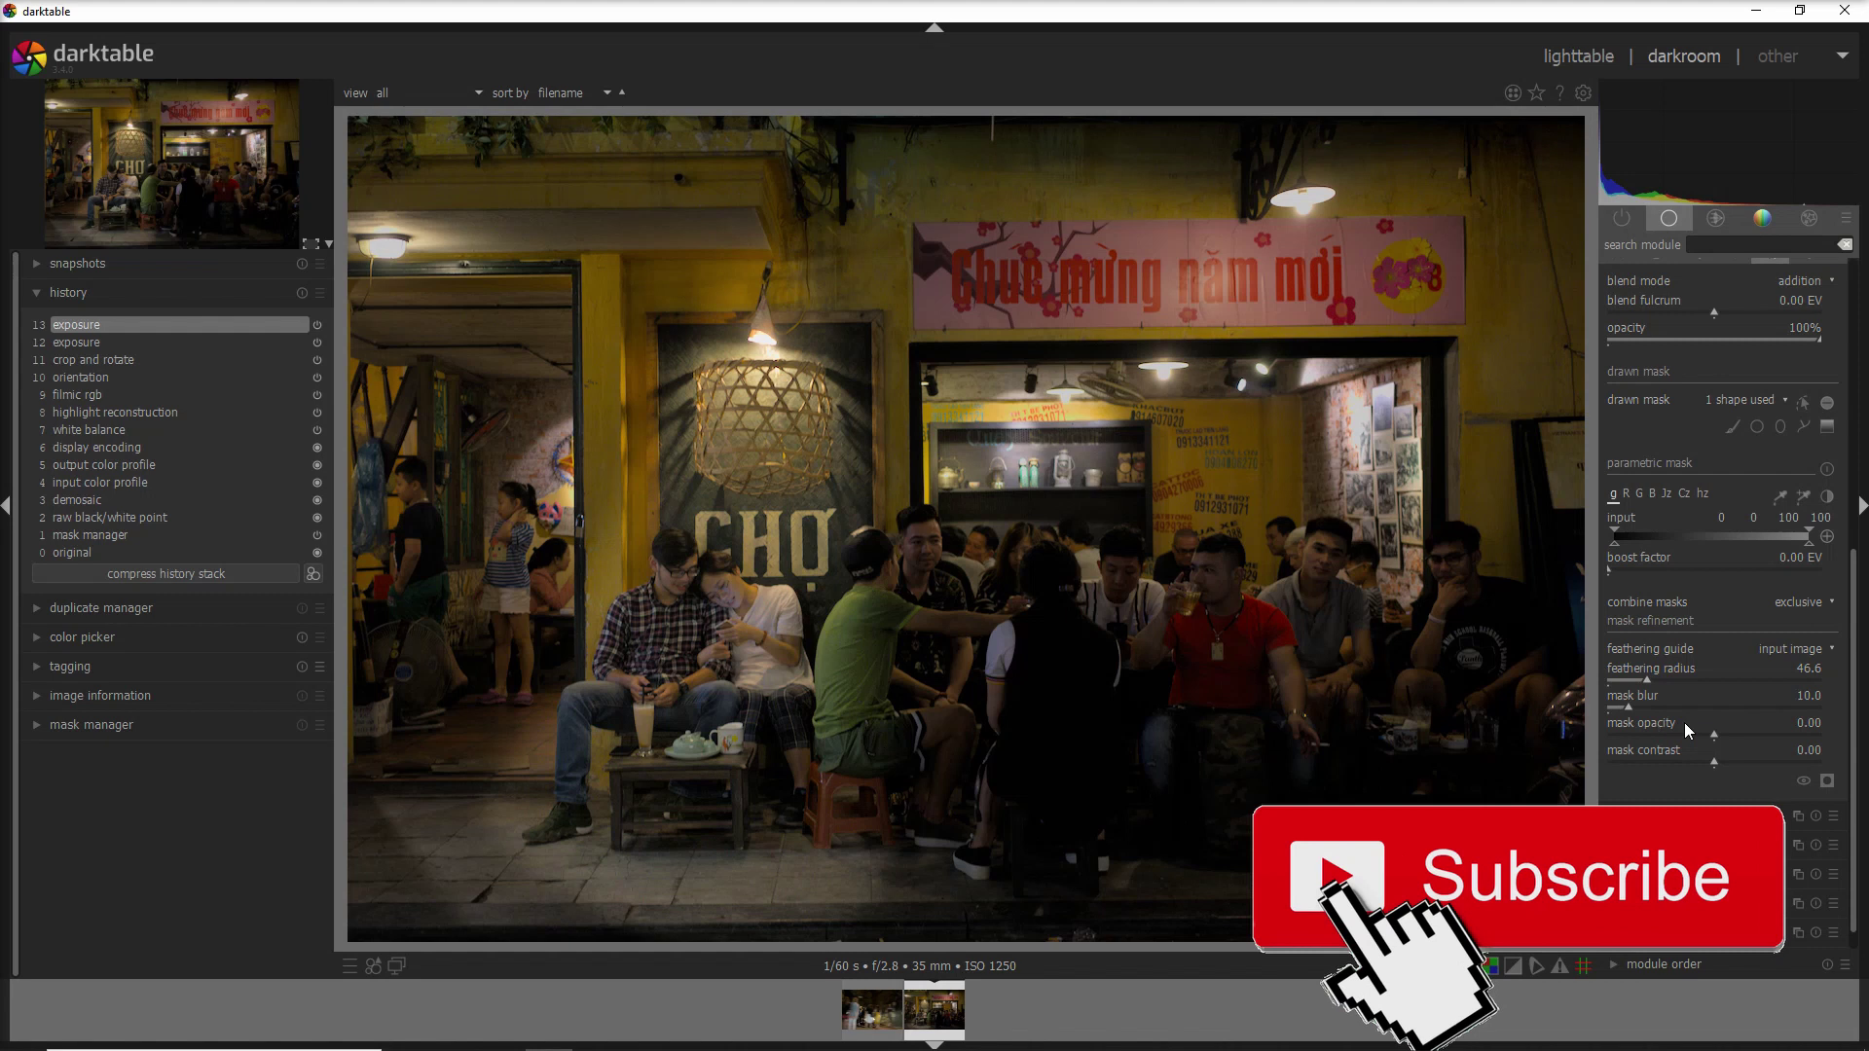
- Using the mask overlay, drag the path's right and lower-right nodes inward toward the couple
left_click(1827, 781)
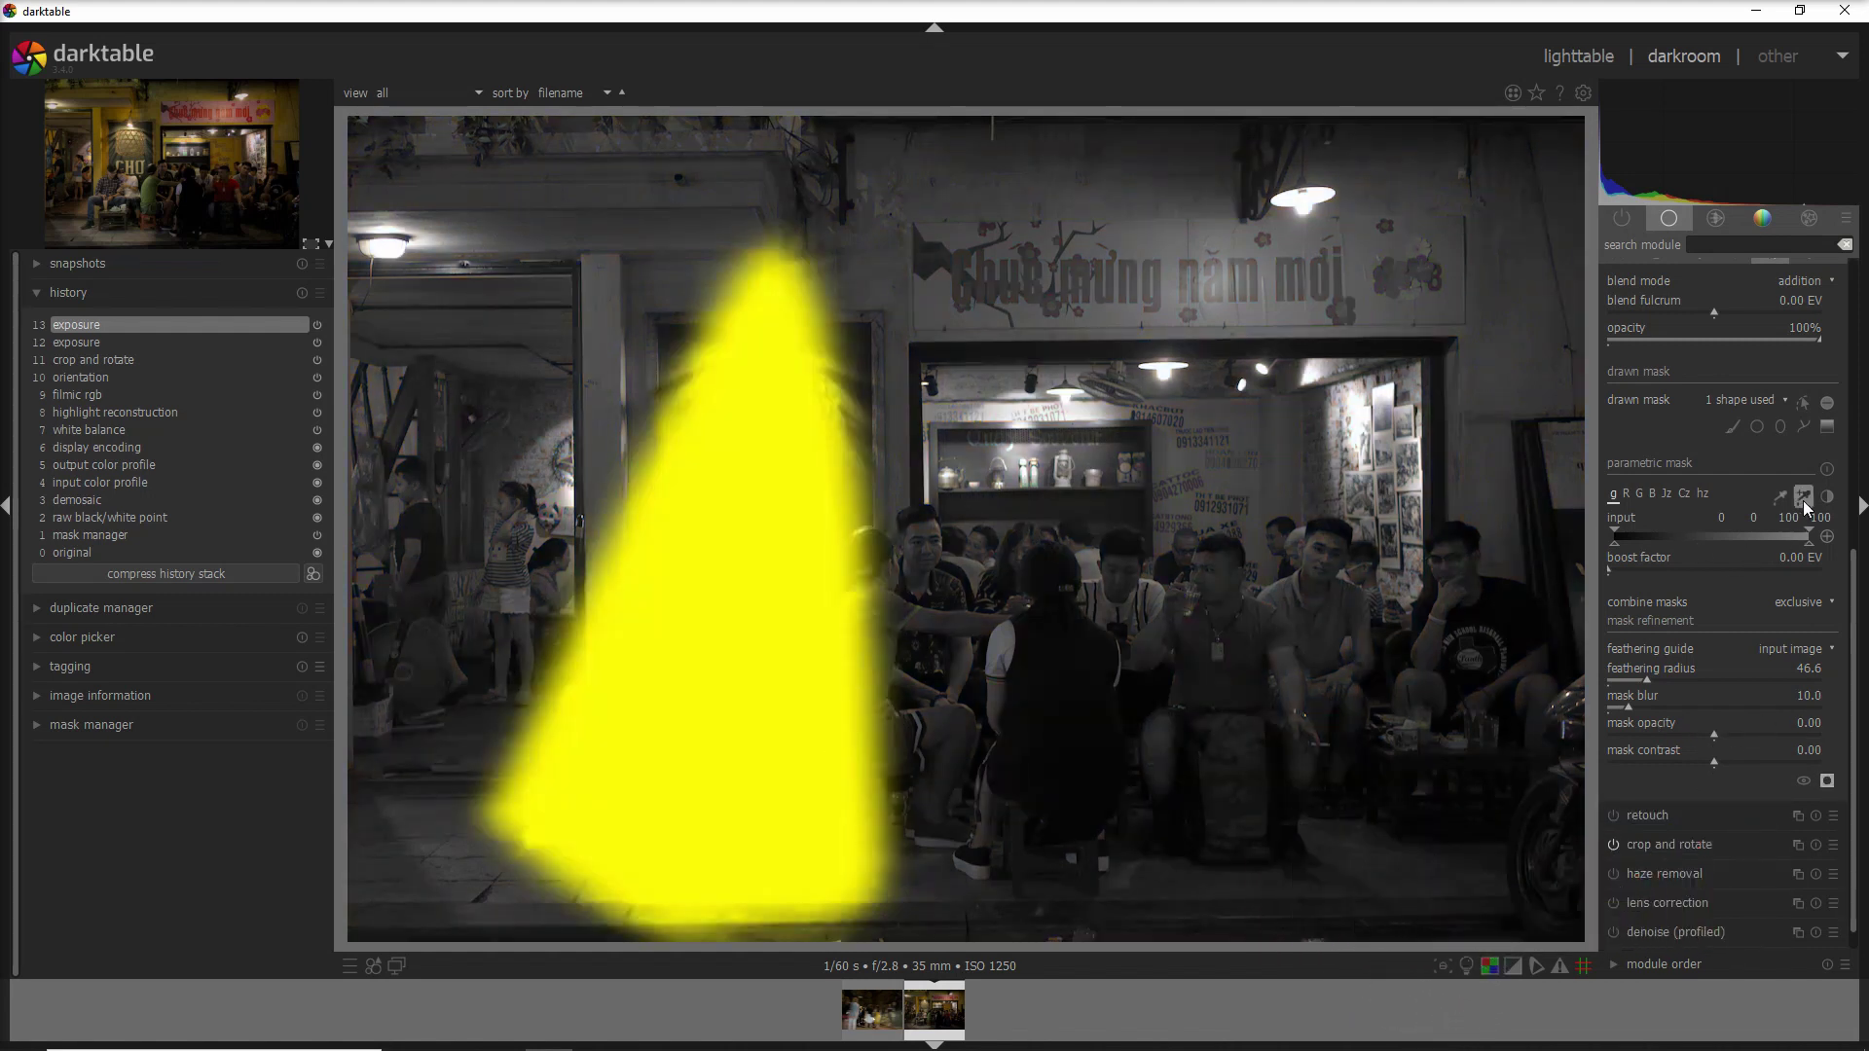
left_click(1803, 402)
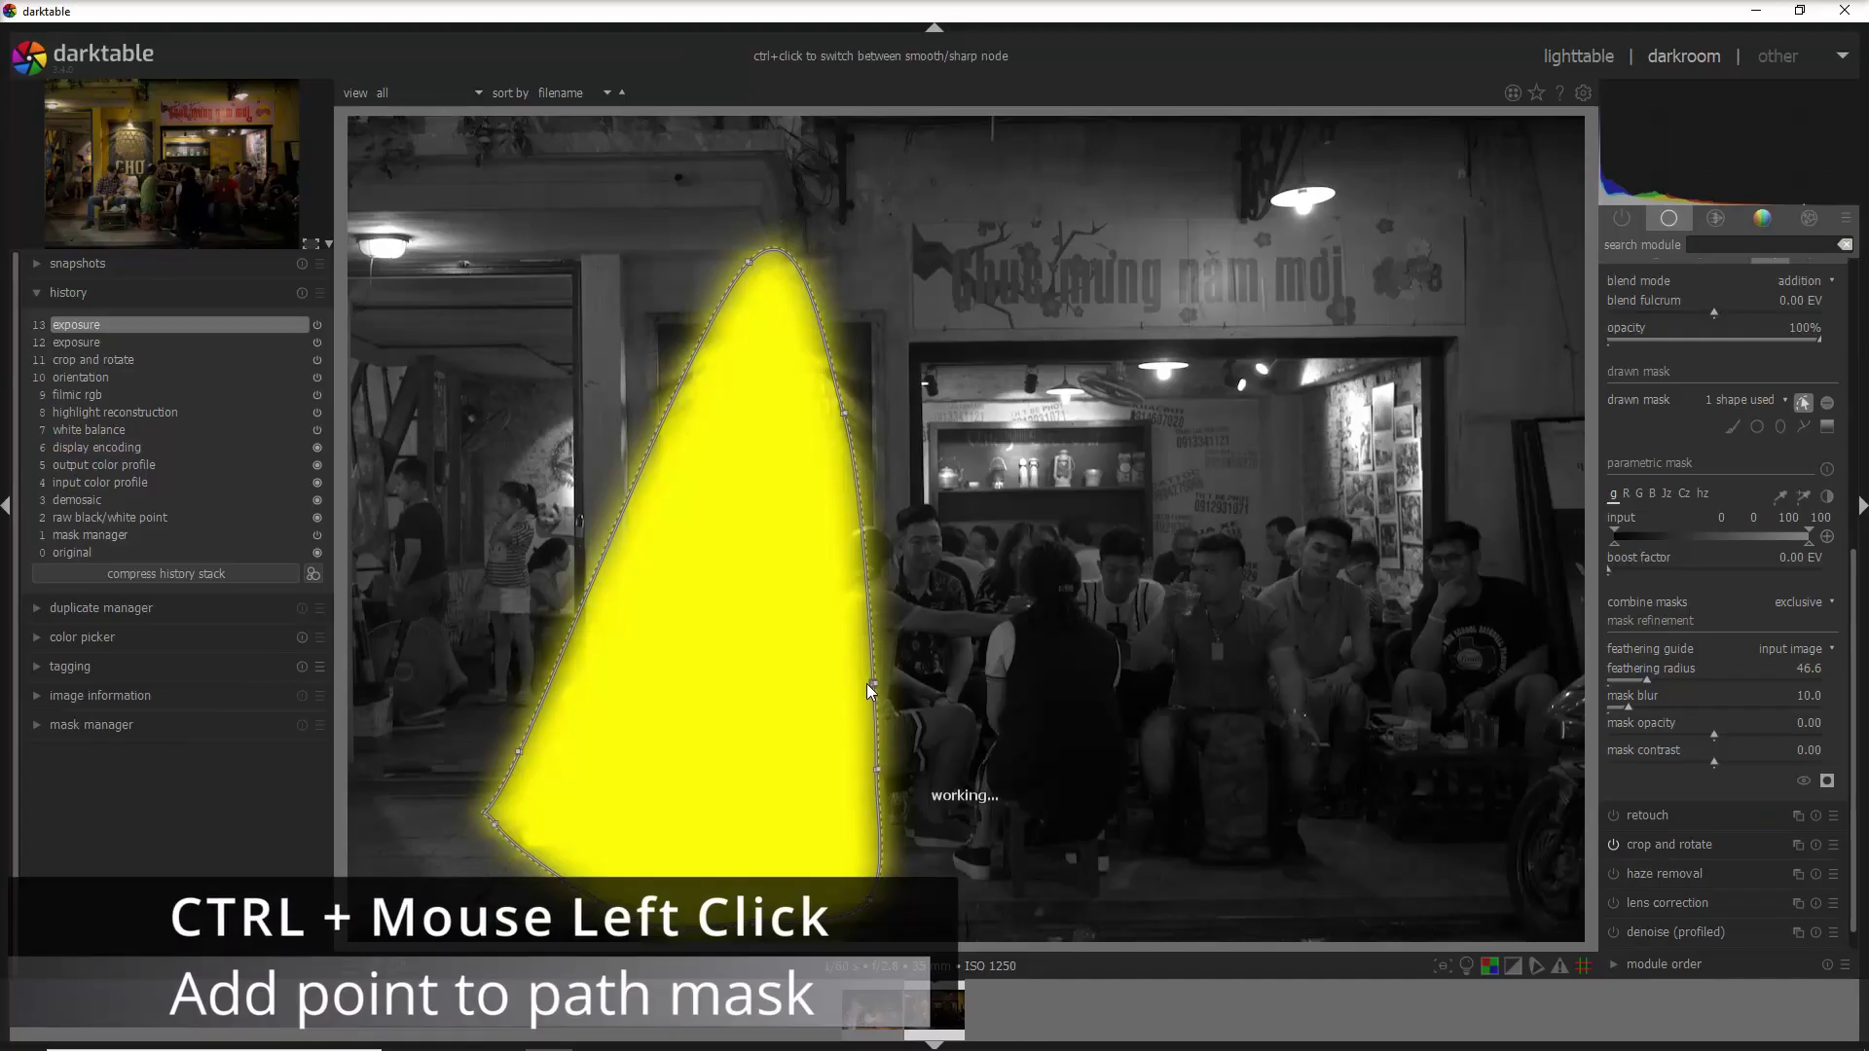
left_click_drag(871, 684, 833, 685)
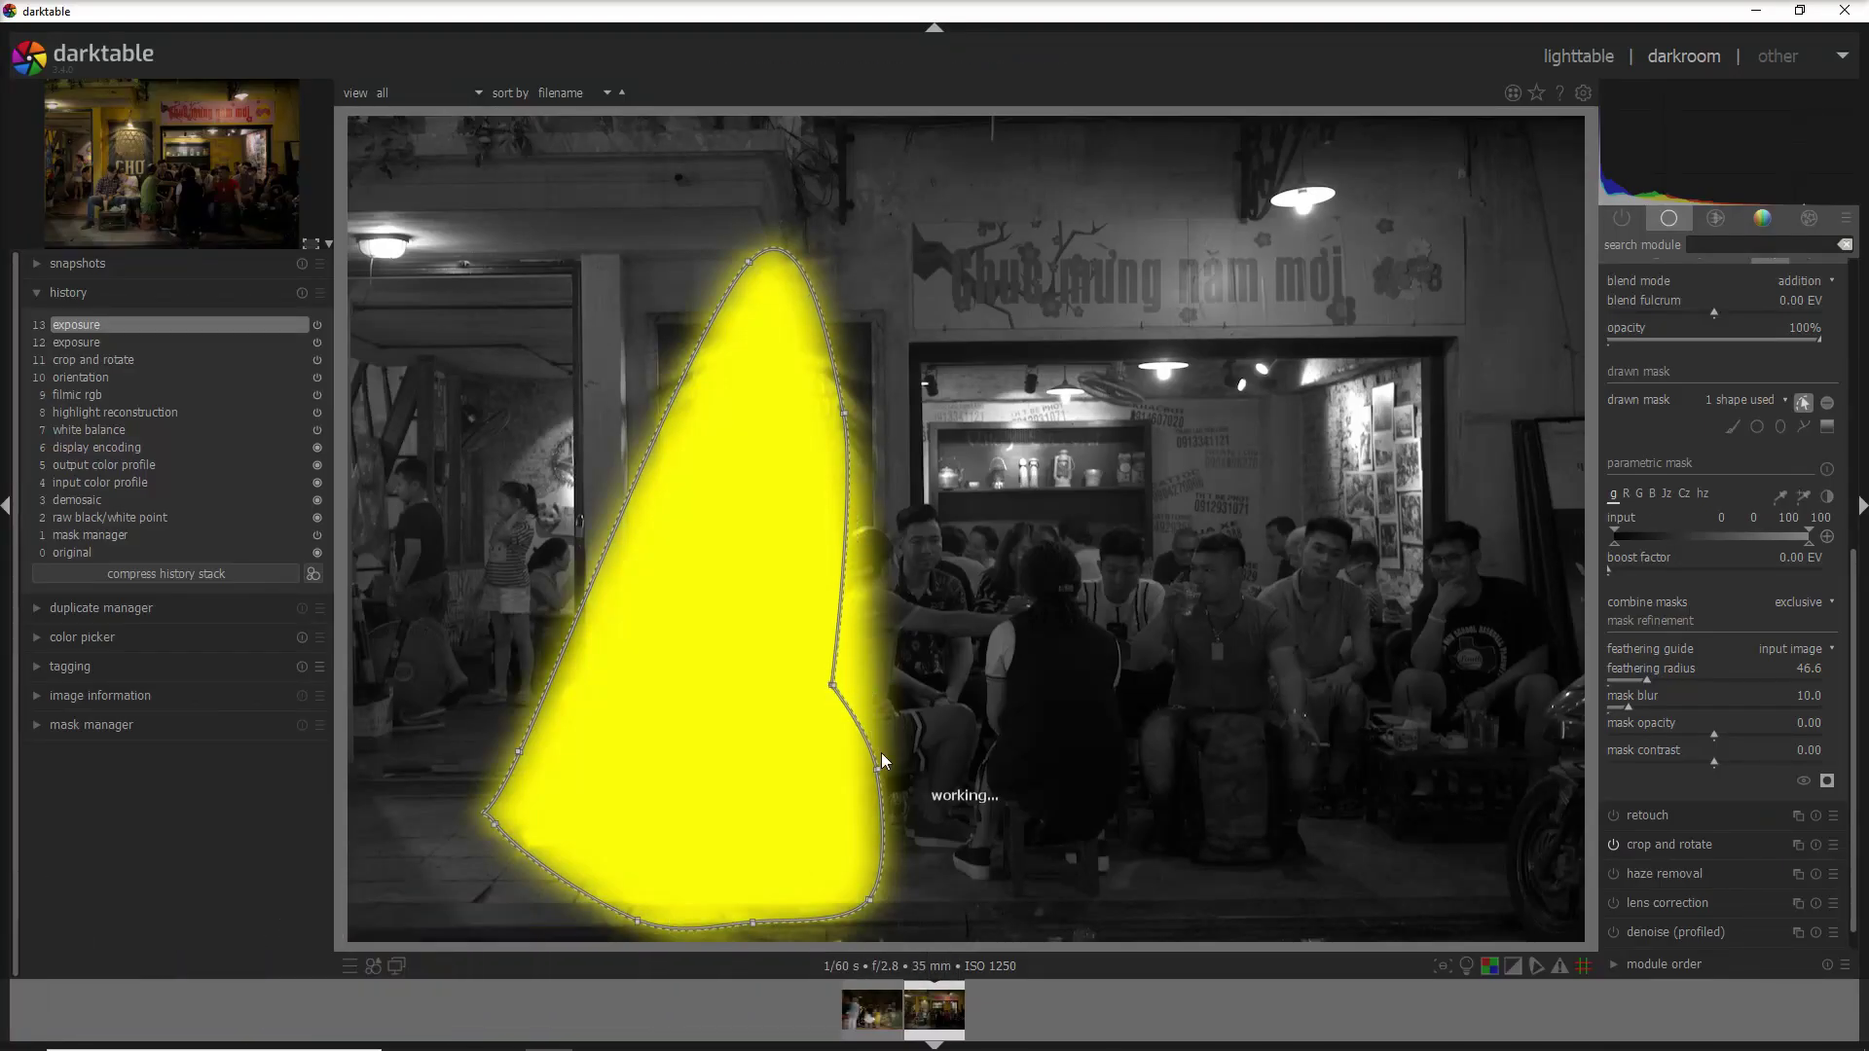
left_click_drag(878, 771, 857, 776)
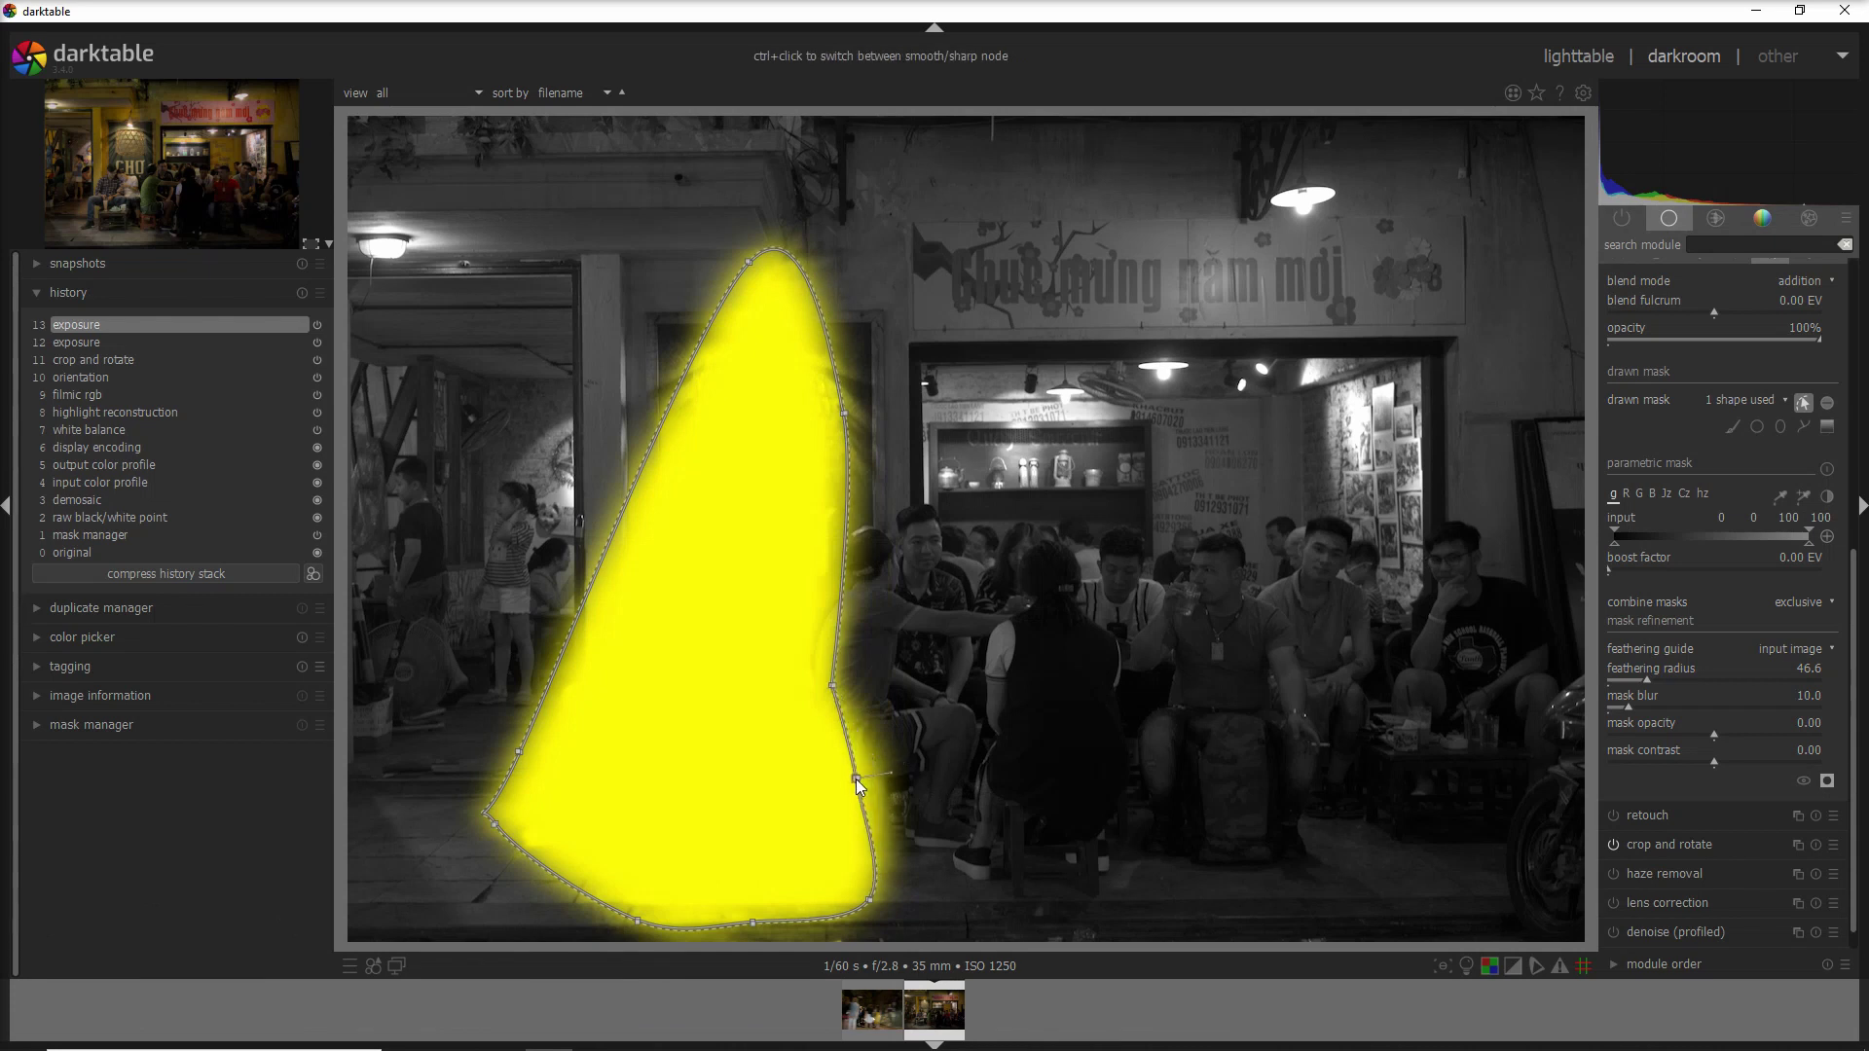
left_click(1827, 782)
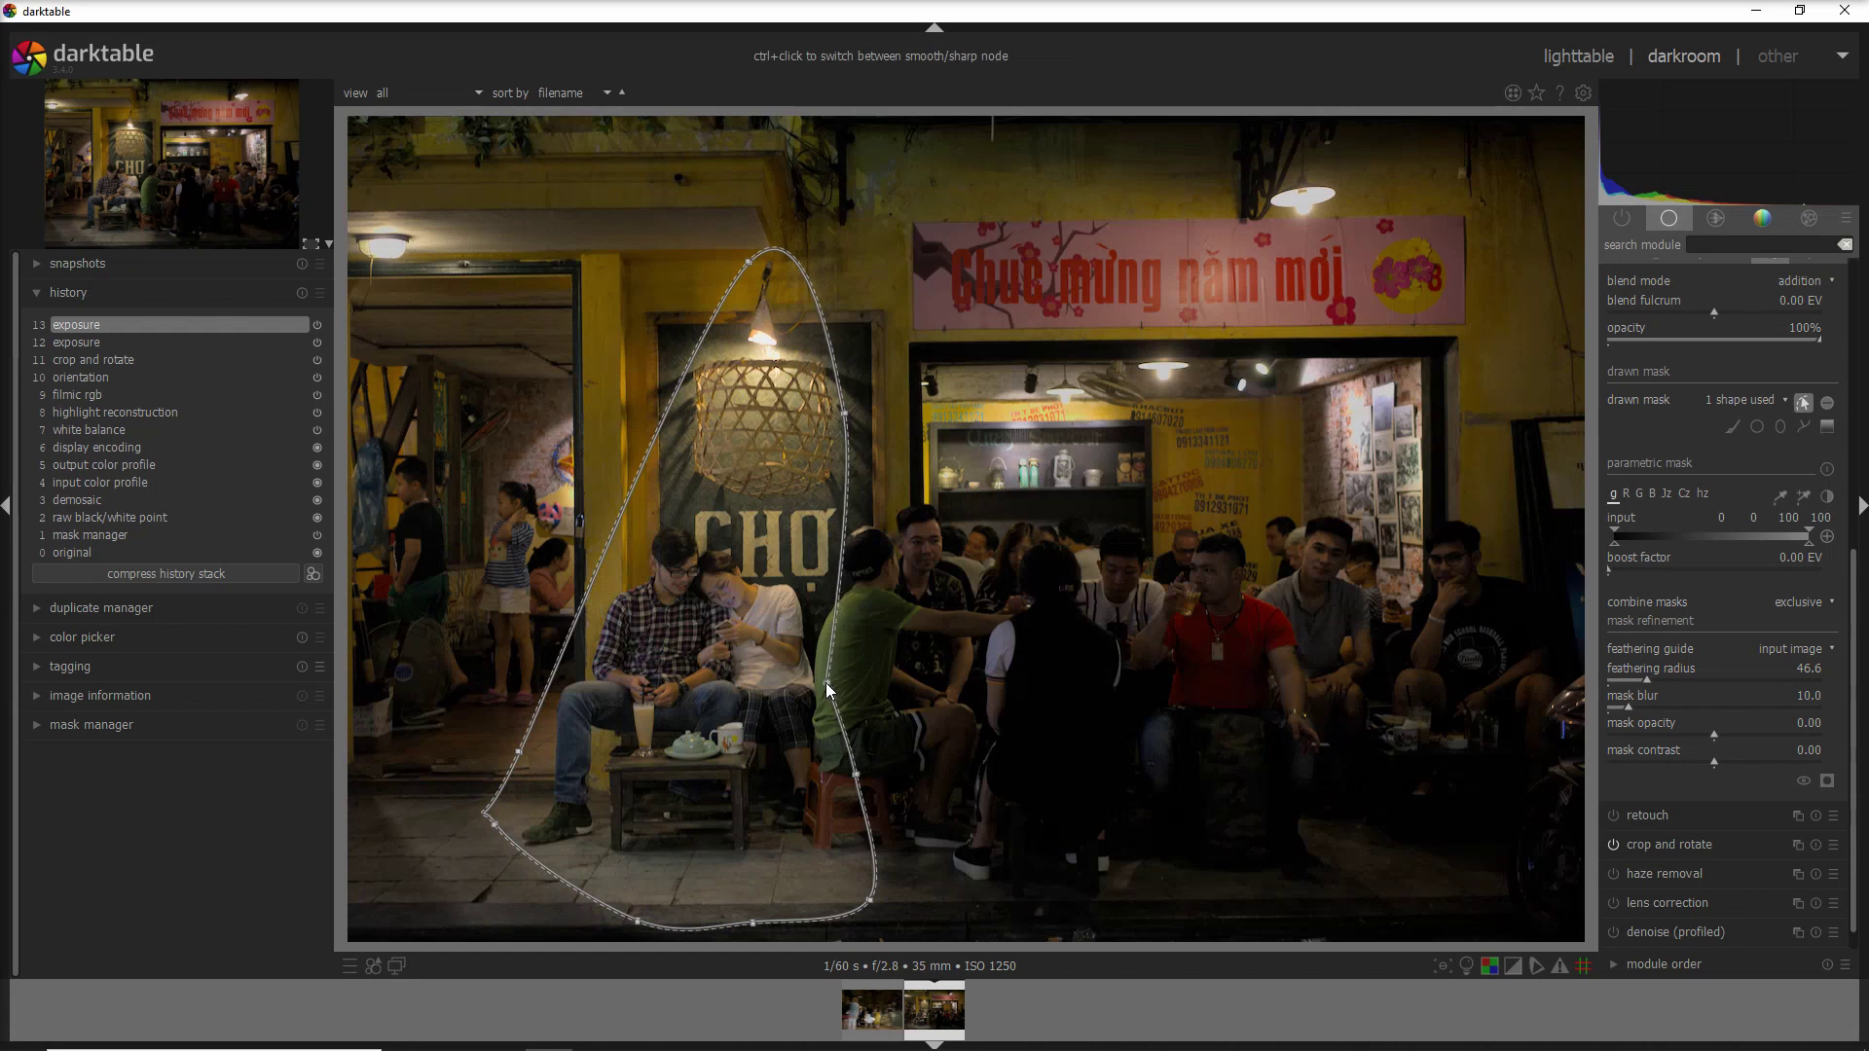
- Add a node on the path's right side, pull the lower node inward, and open colorize
left_click(838, 564, "ctrl")
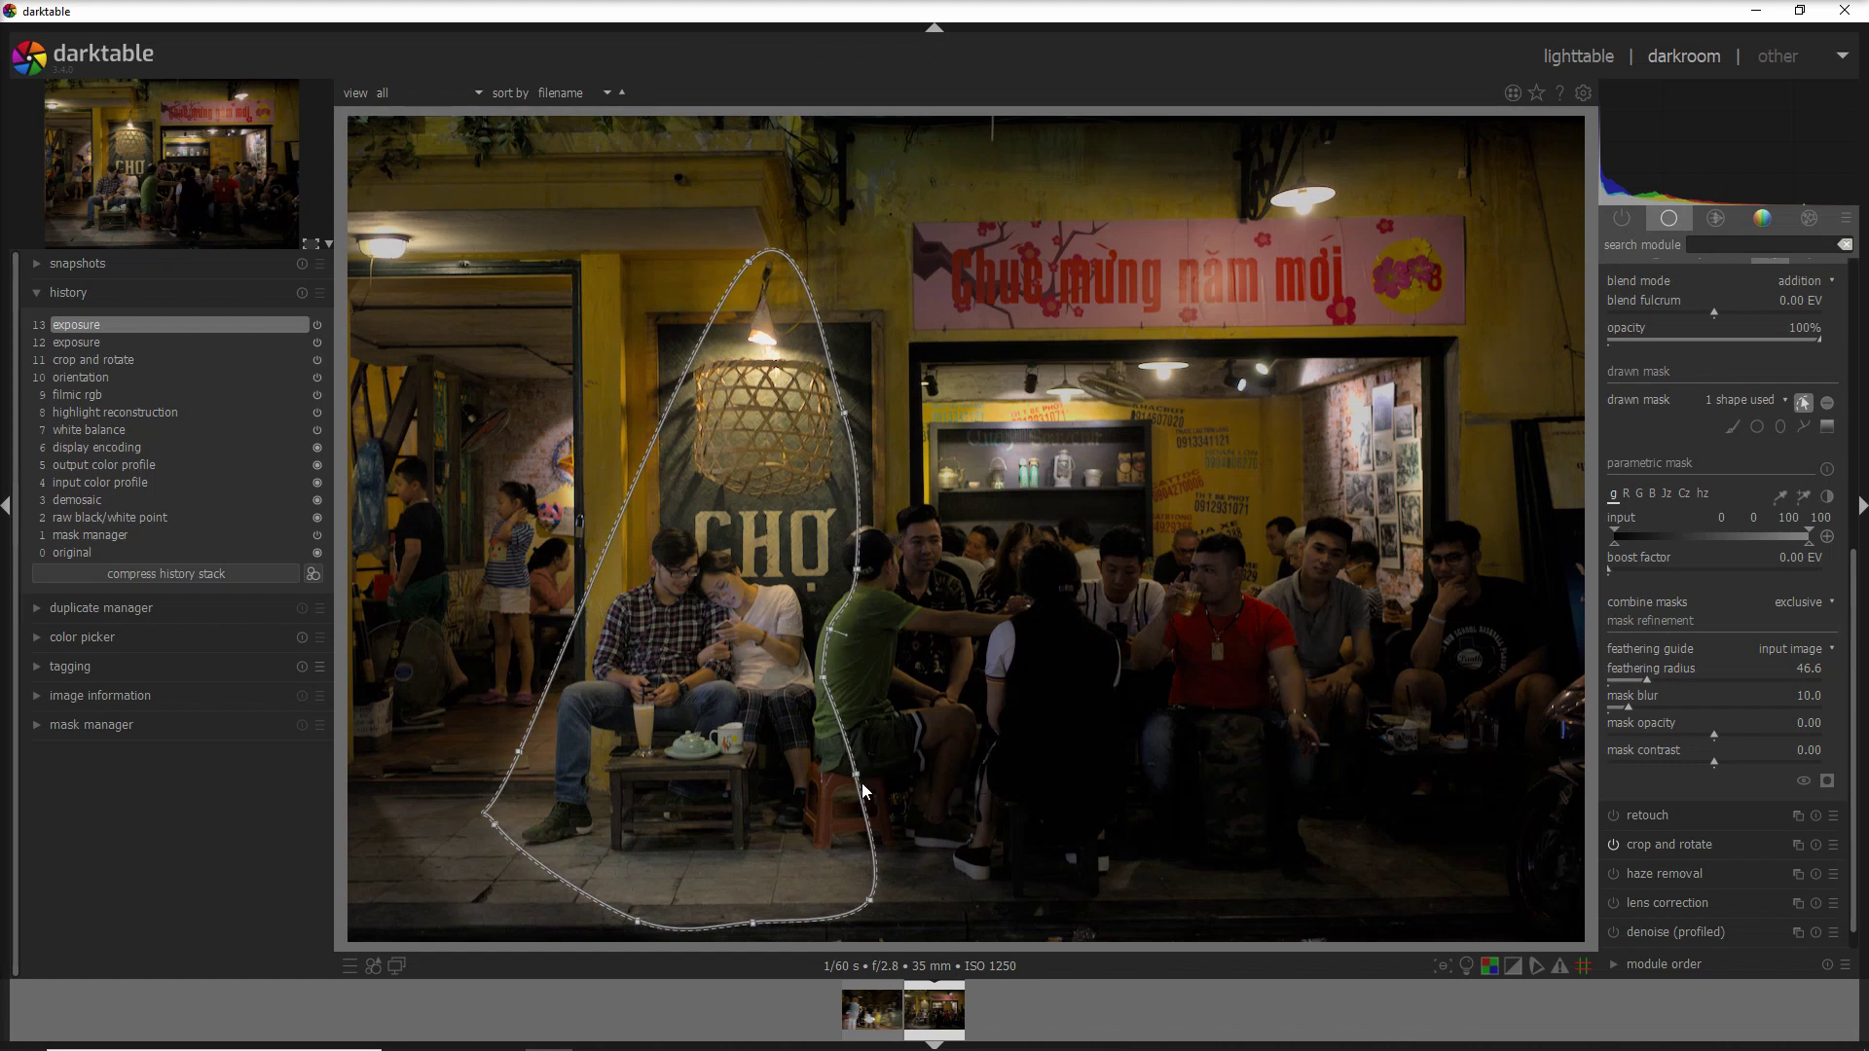
left_click_drag(856, 779, 833, 785)
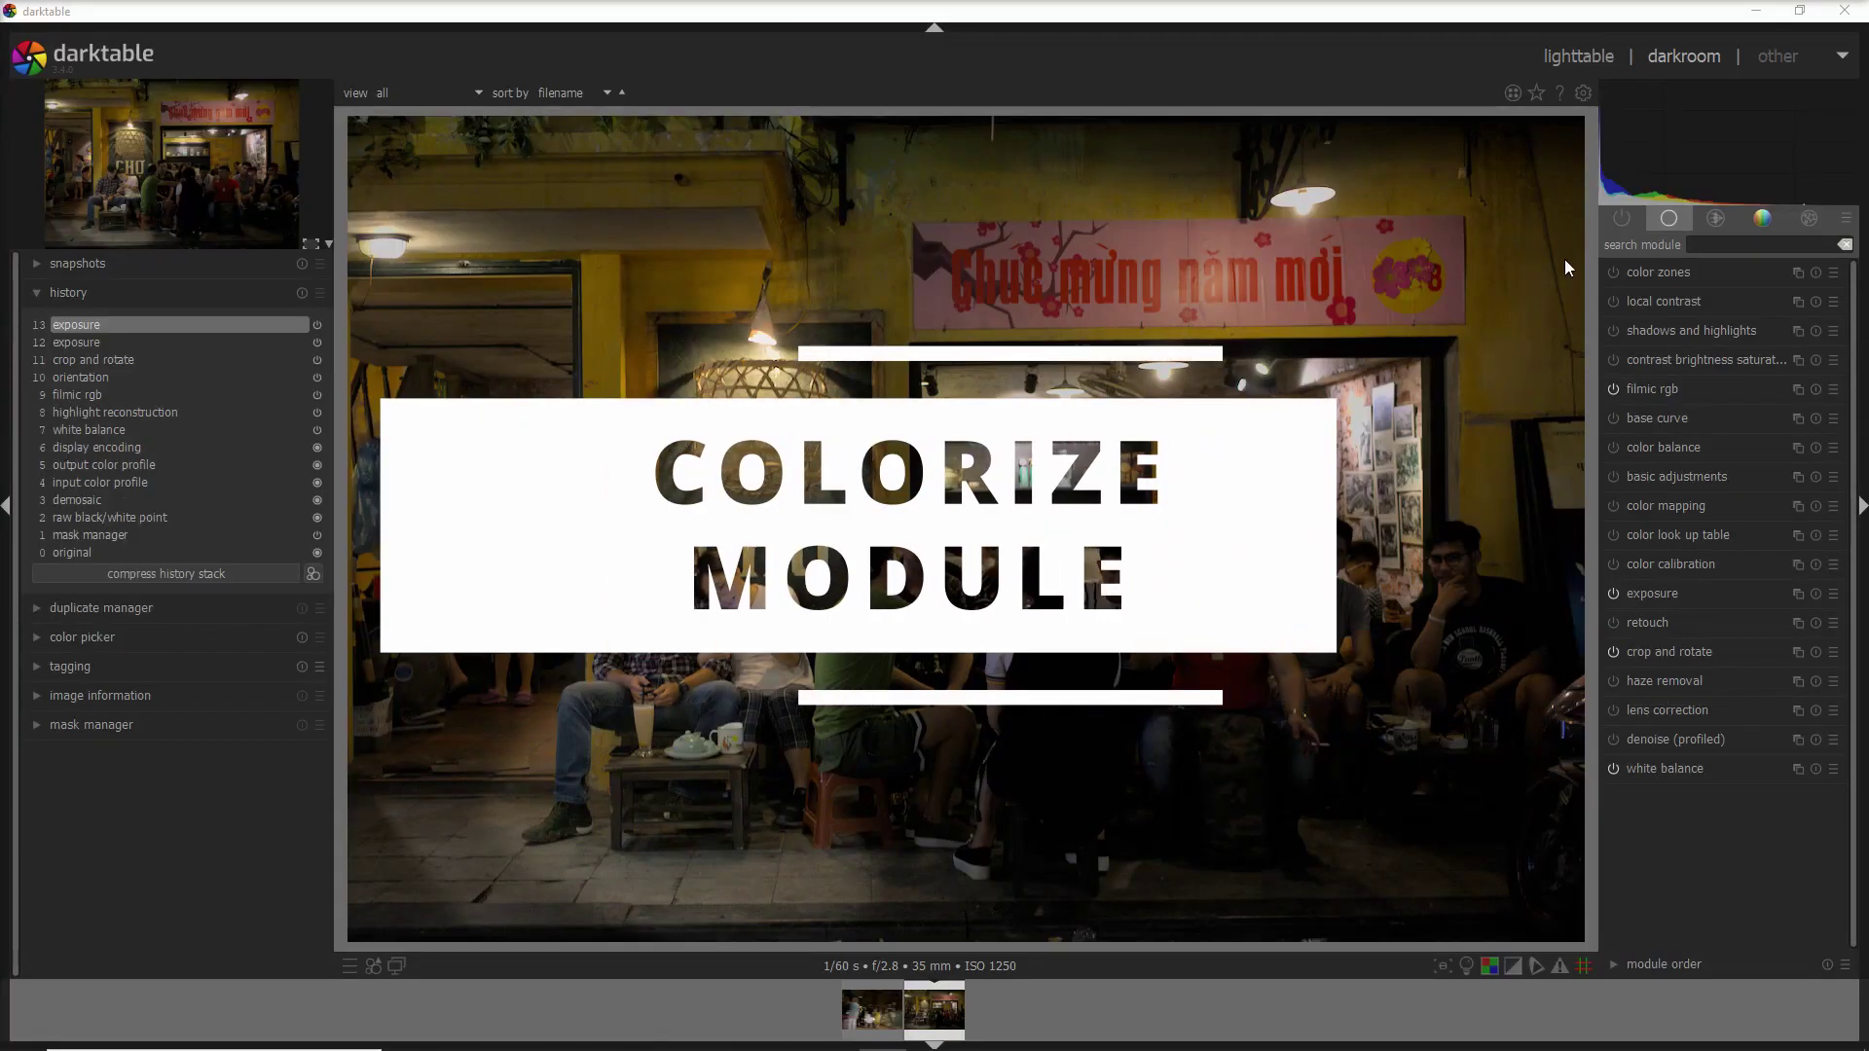
left_click(1761, 218)
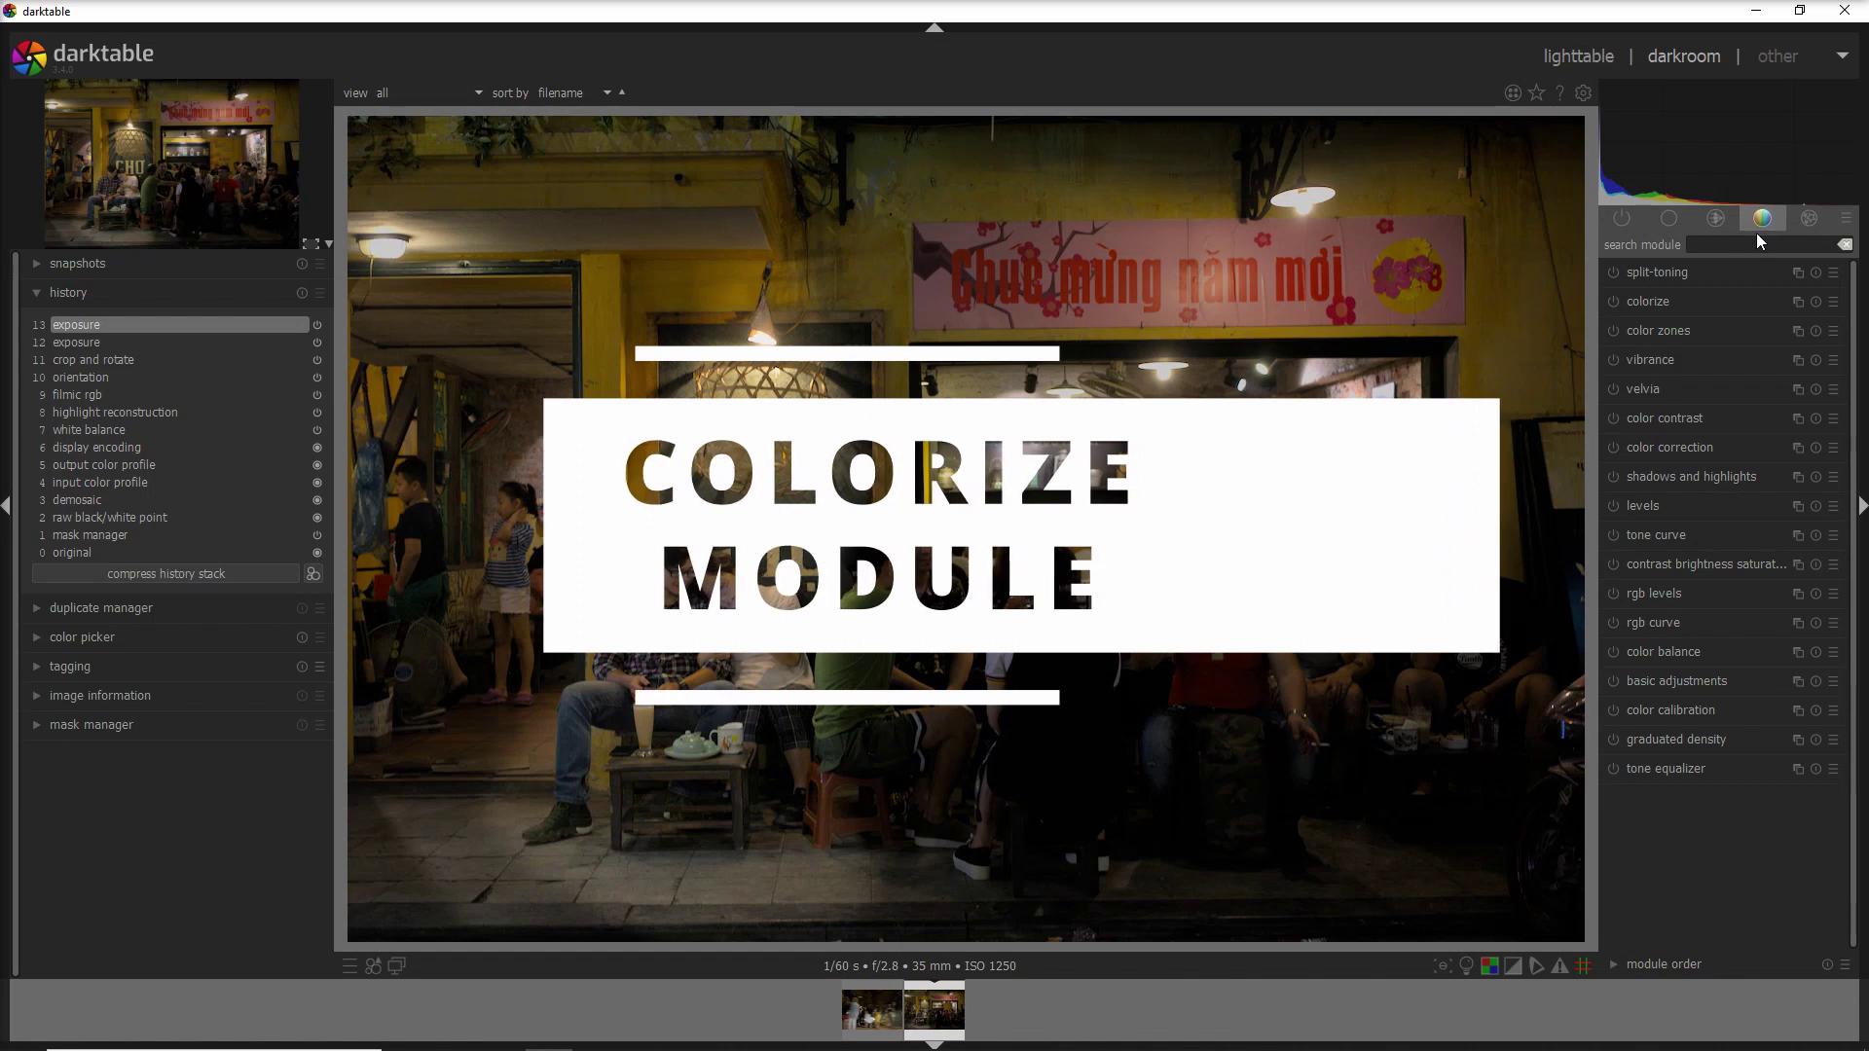
left_click(1649, 301)
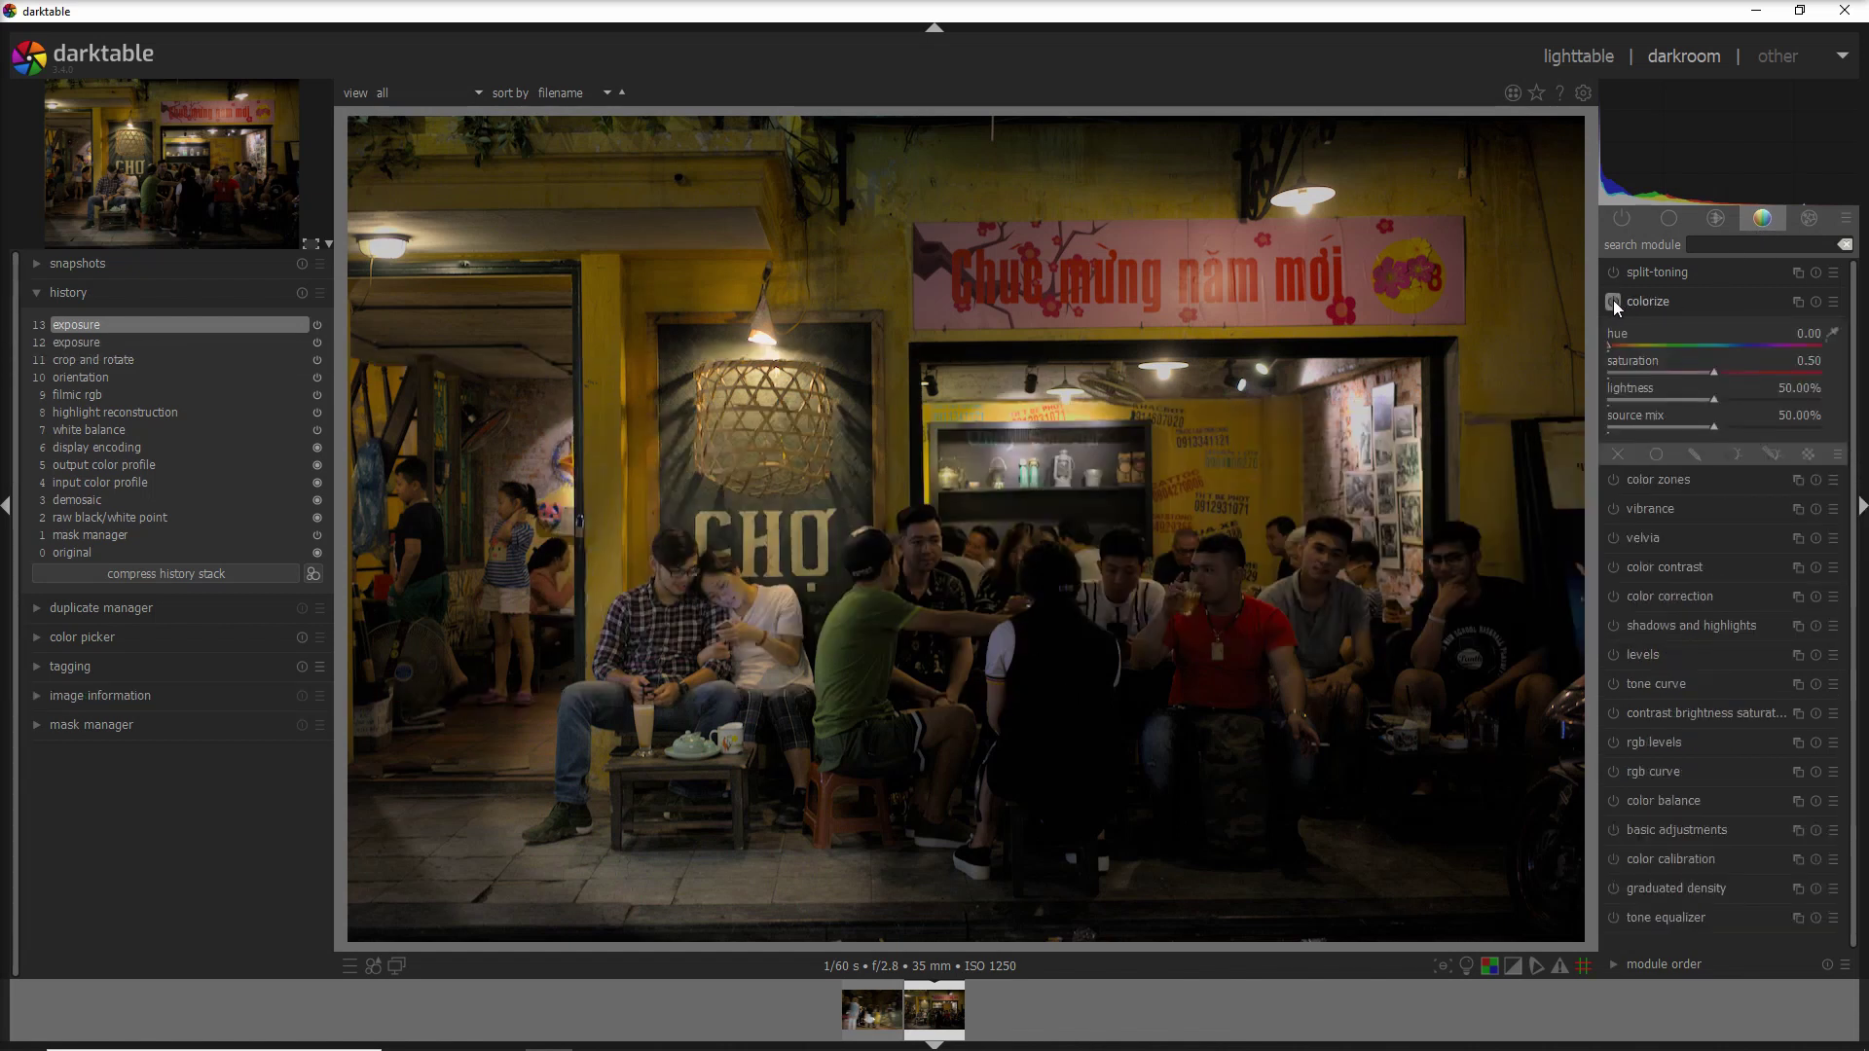
- Enable colorize with hue 0.15, source mix about 87%, lightness 52.73%, and show its drawn mask options
left_click(1614, 301)
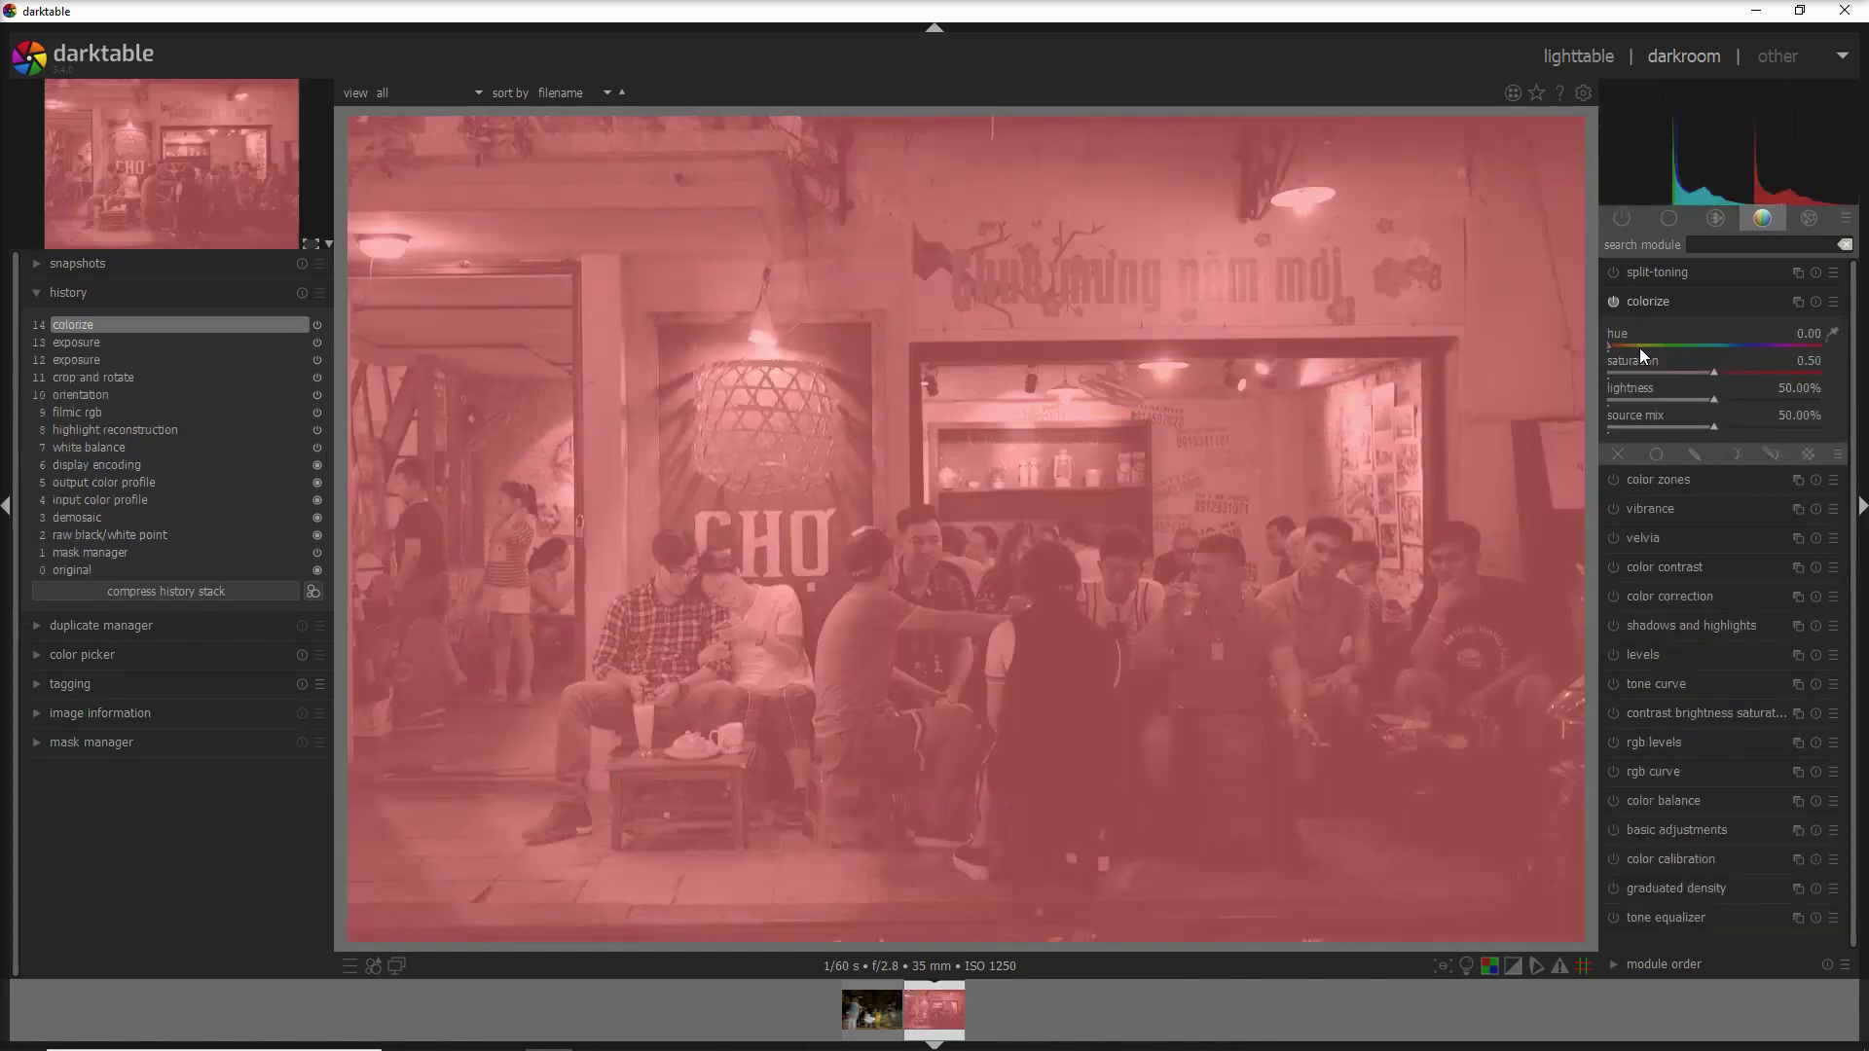
left_click(1639, 347)
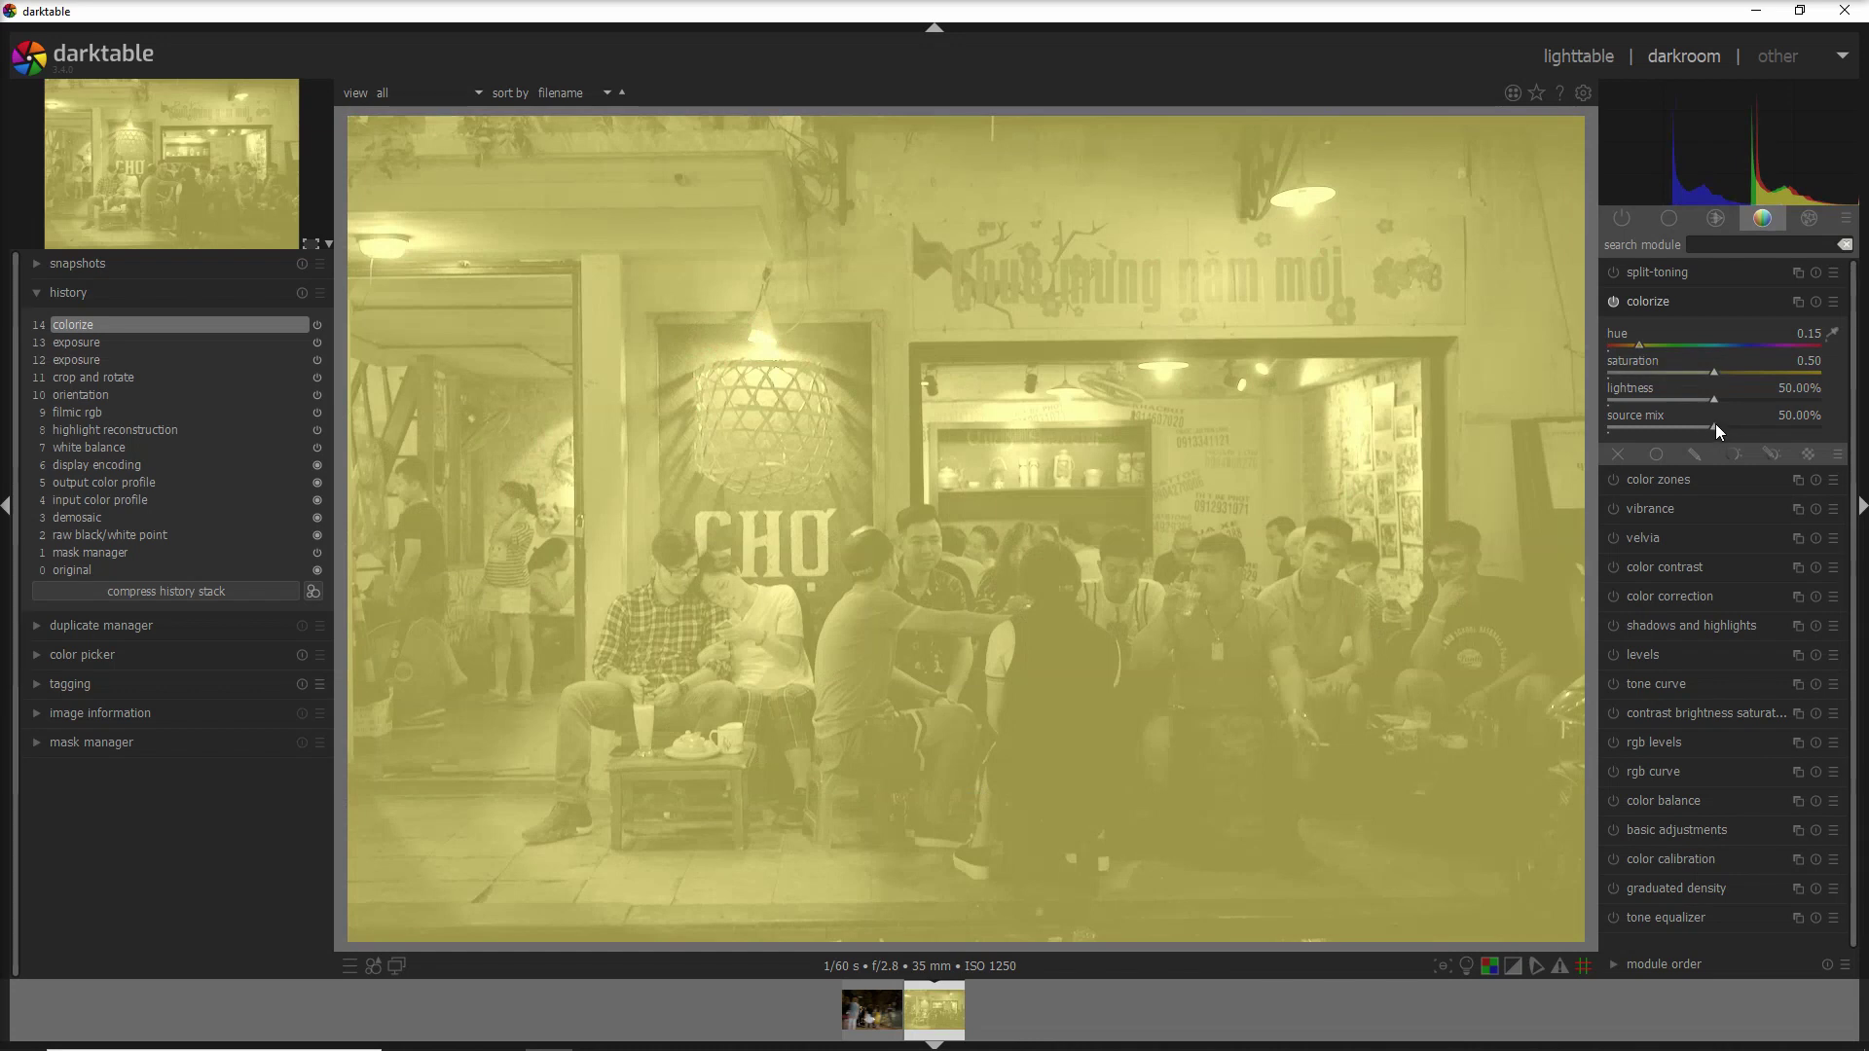
left_click_drag(1715, 428, 1795, 434)
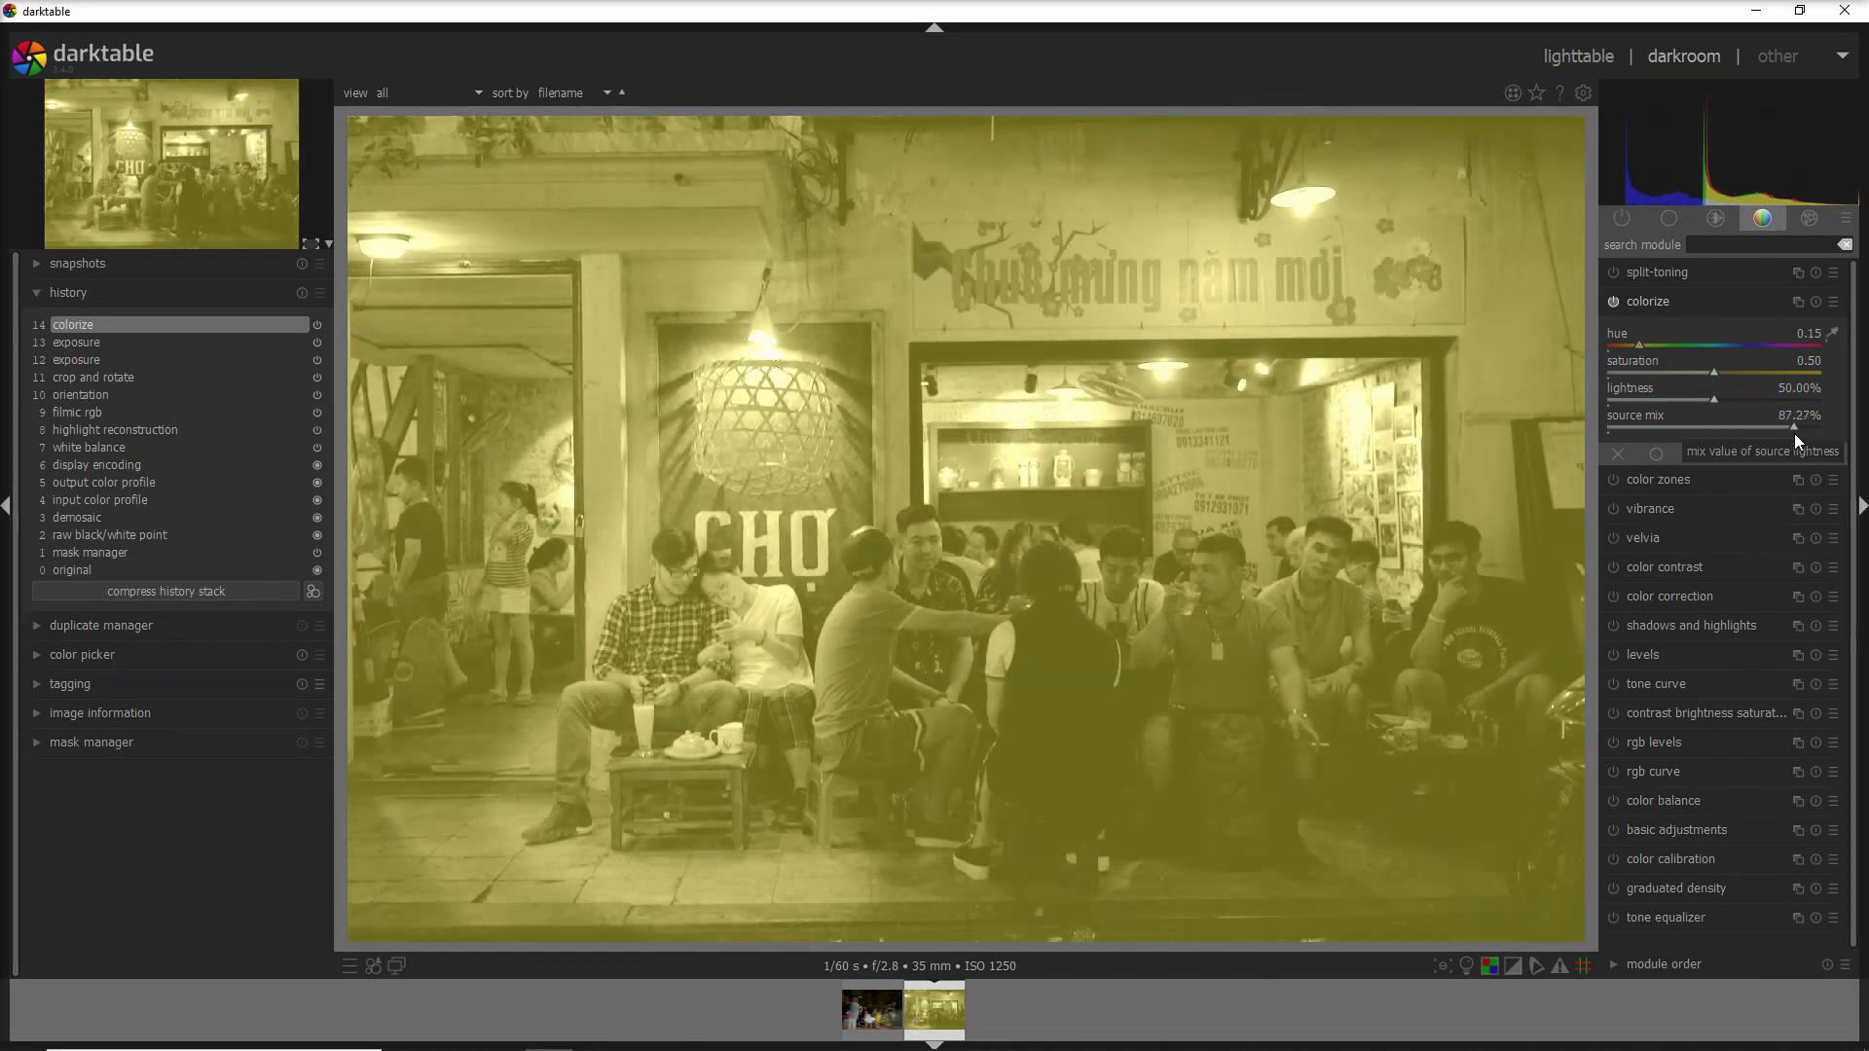
left_click_drag(1707, 381, 1713, 405)
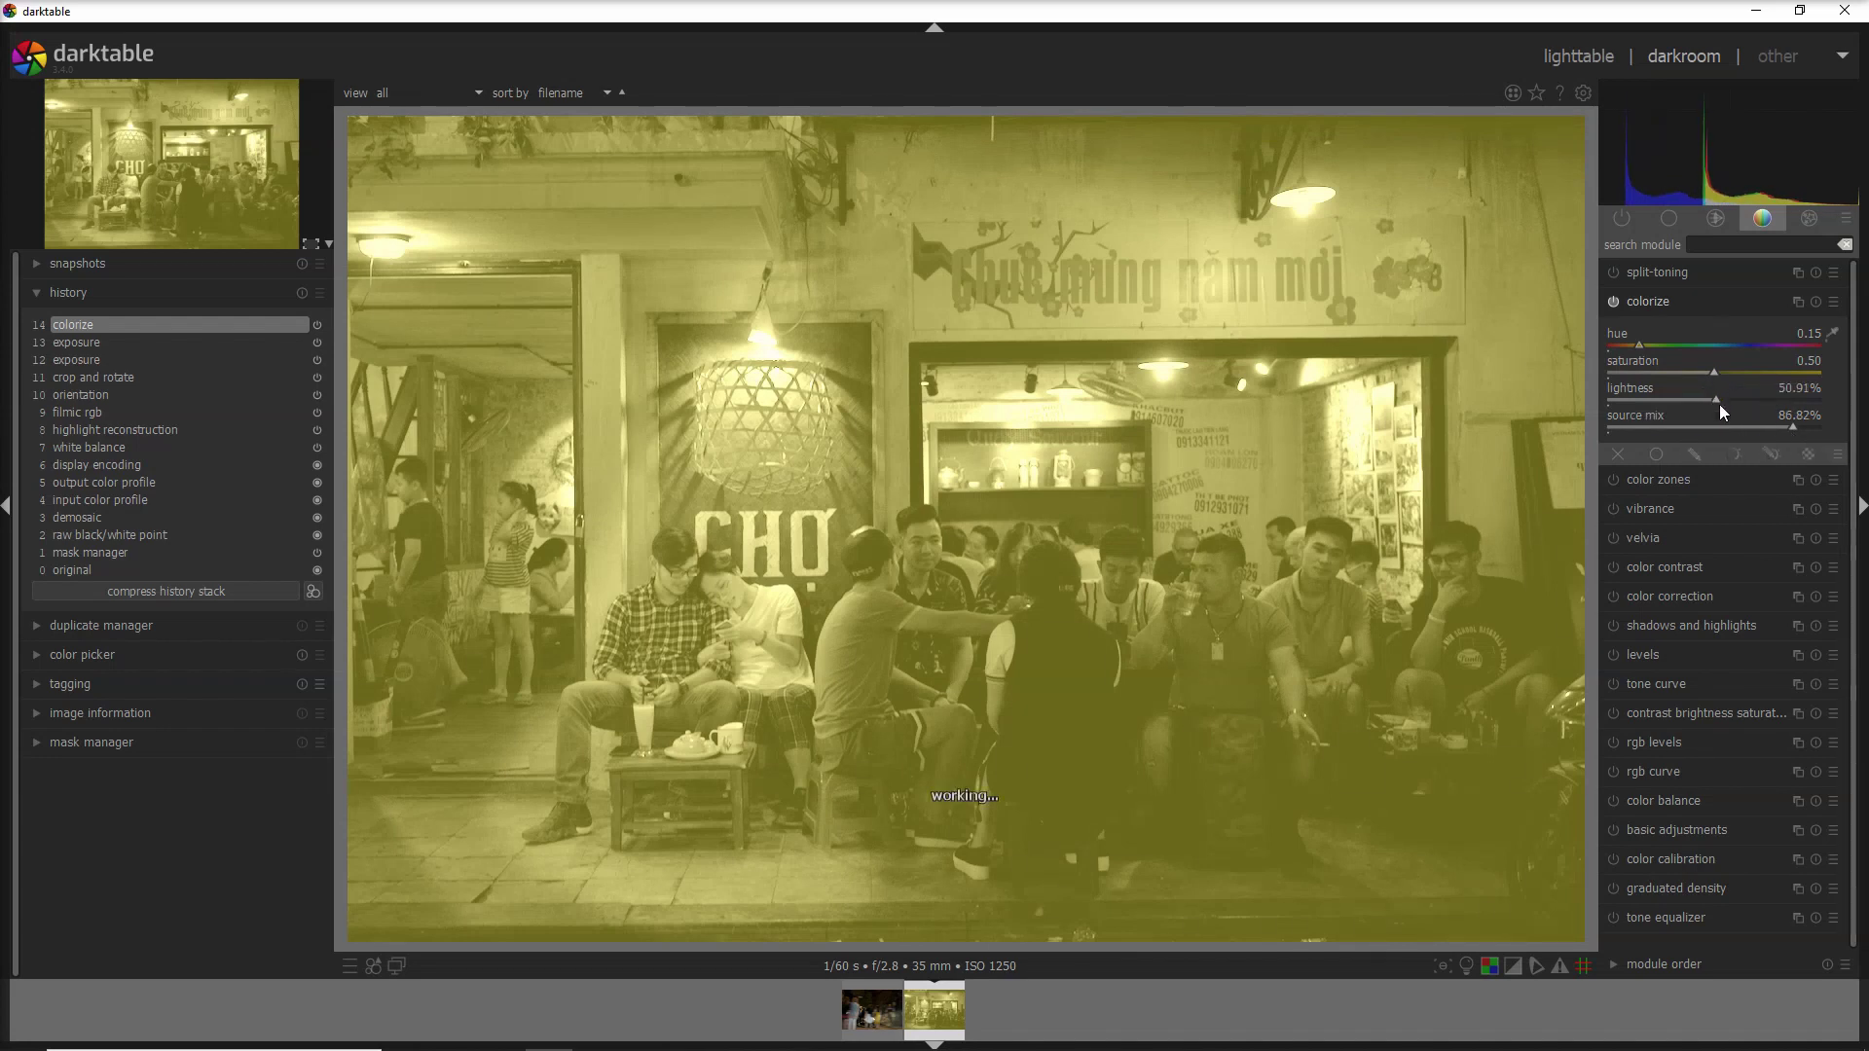
left_click(1771, 455)
left_click(1763, 545)
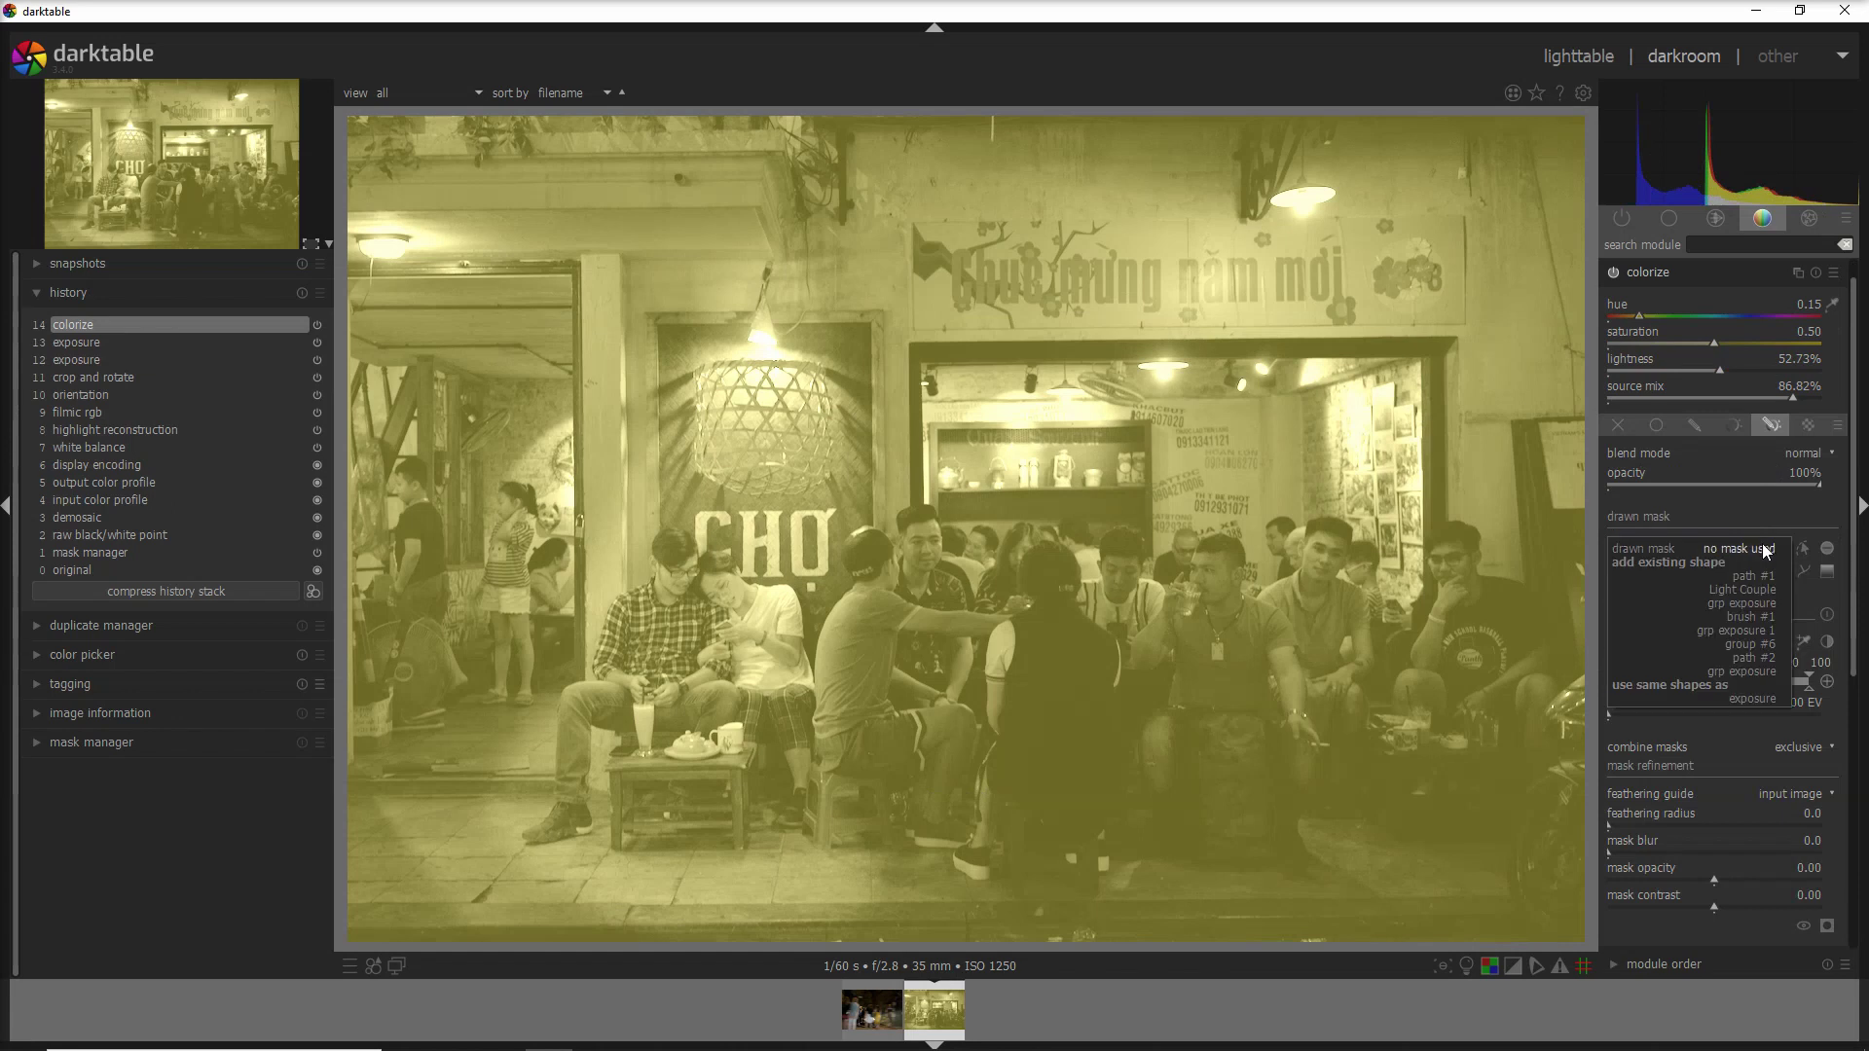
- Apply the exposure module's spotlight shape to colorize at 14% opacity
left_click(1764, 699)
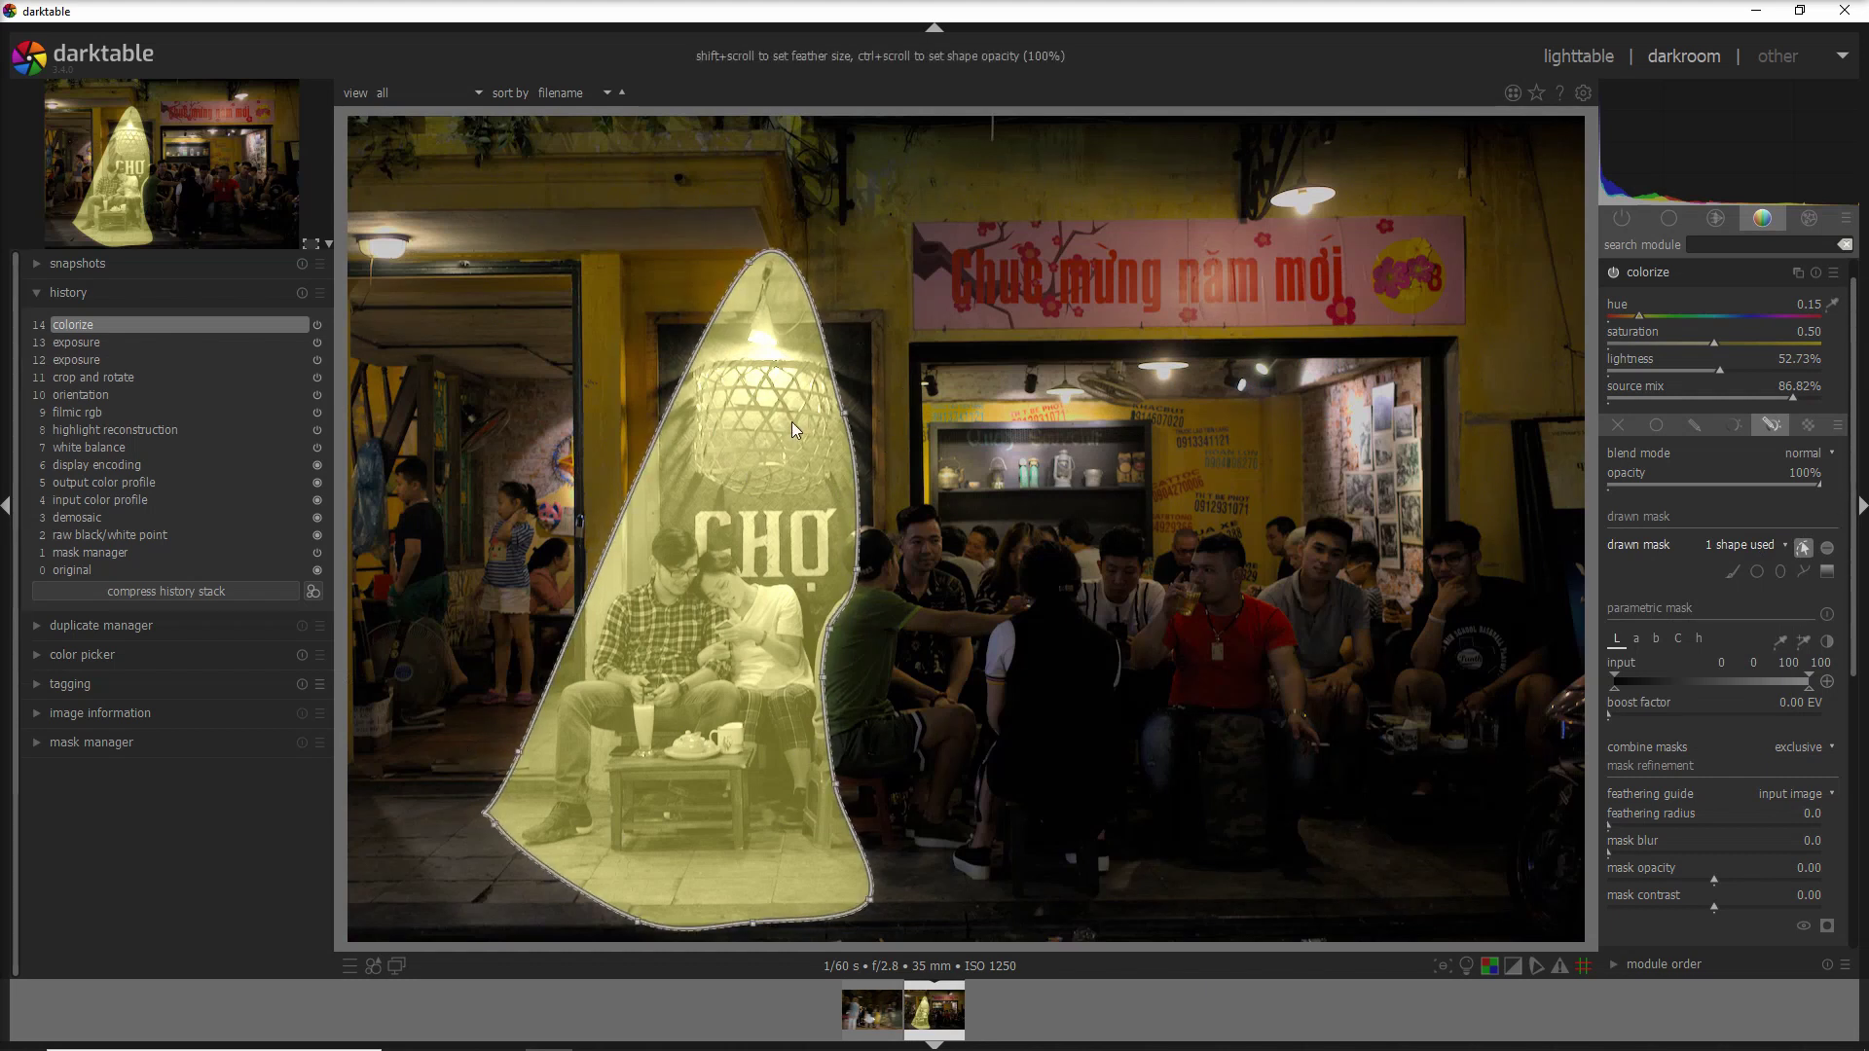
scroll(1854, 692, "down", 3)
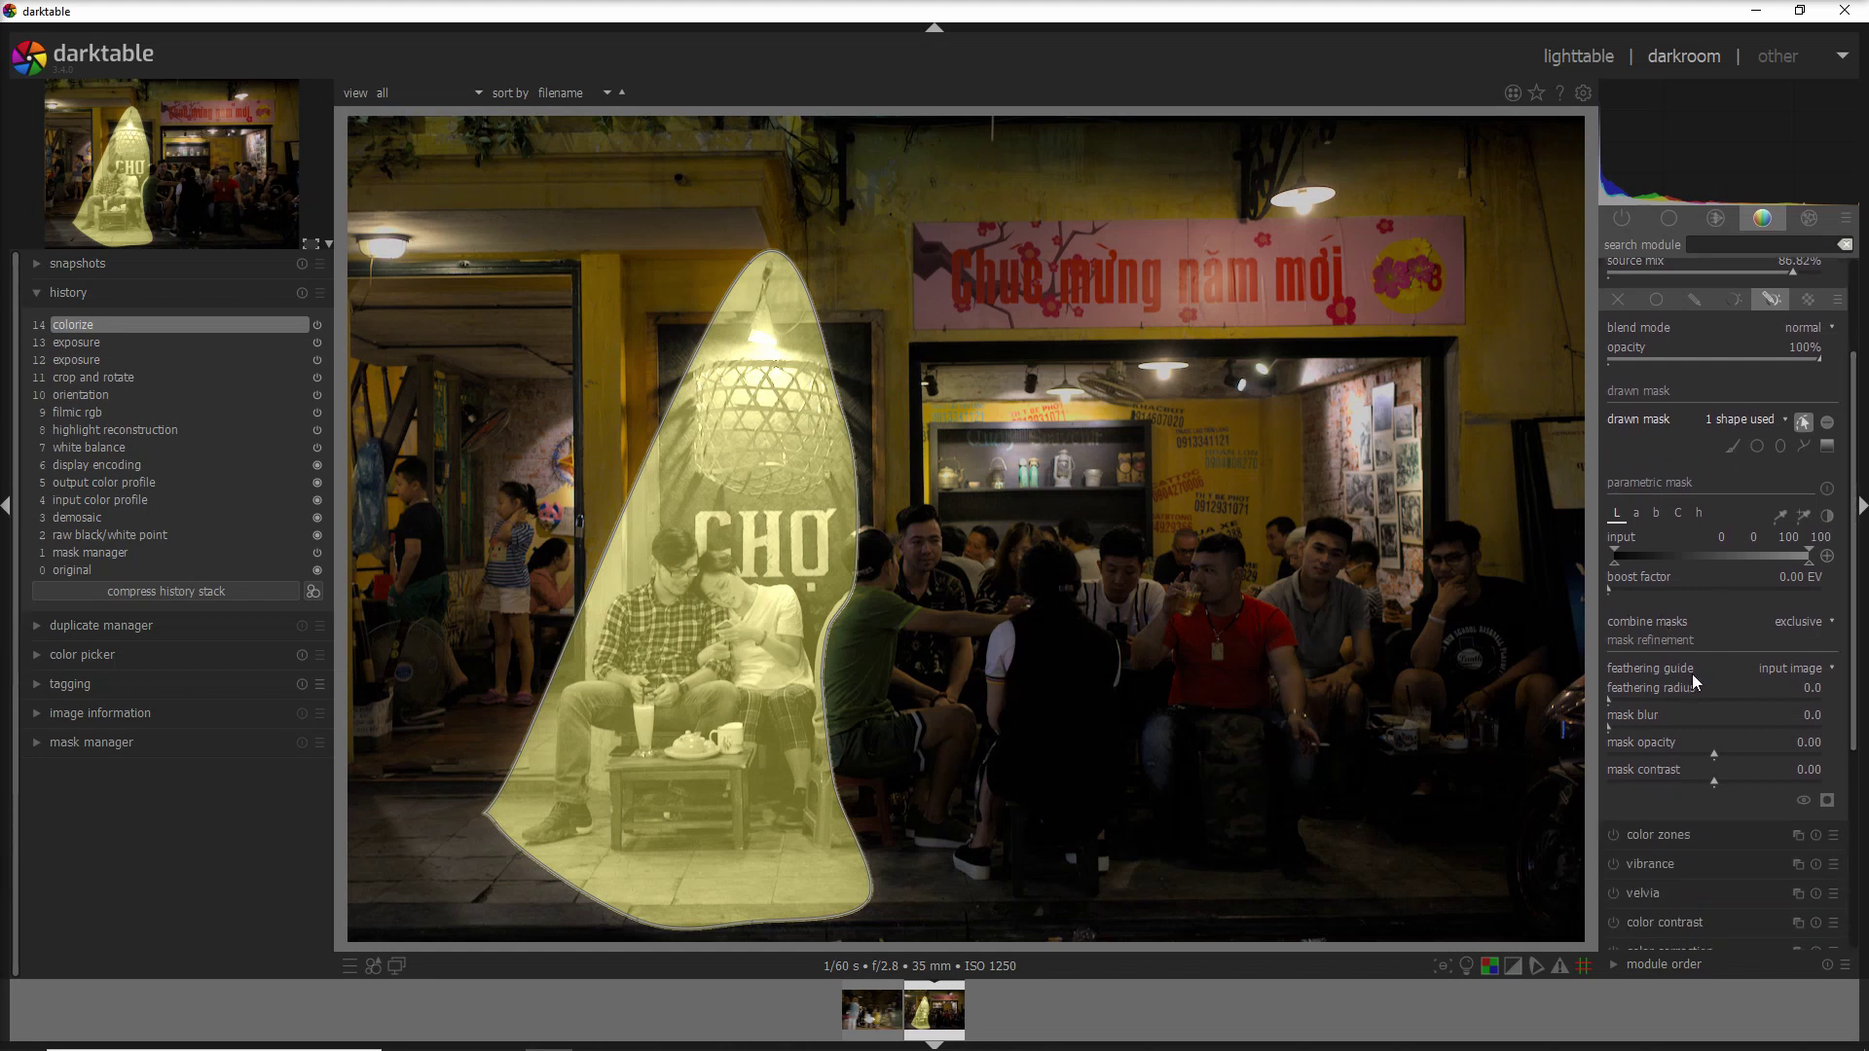
left_click(1641, 359)
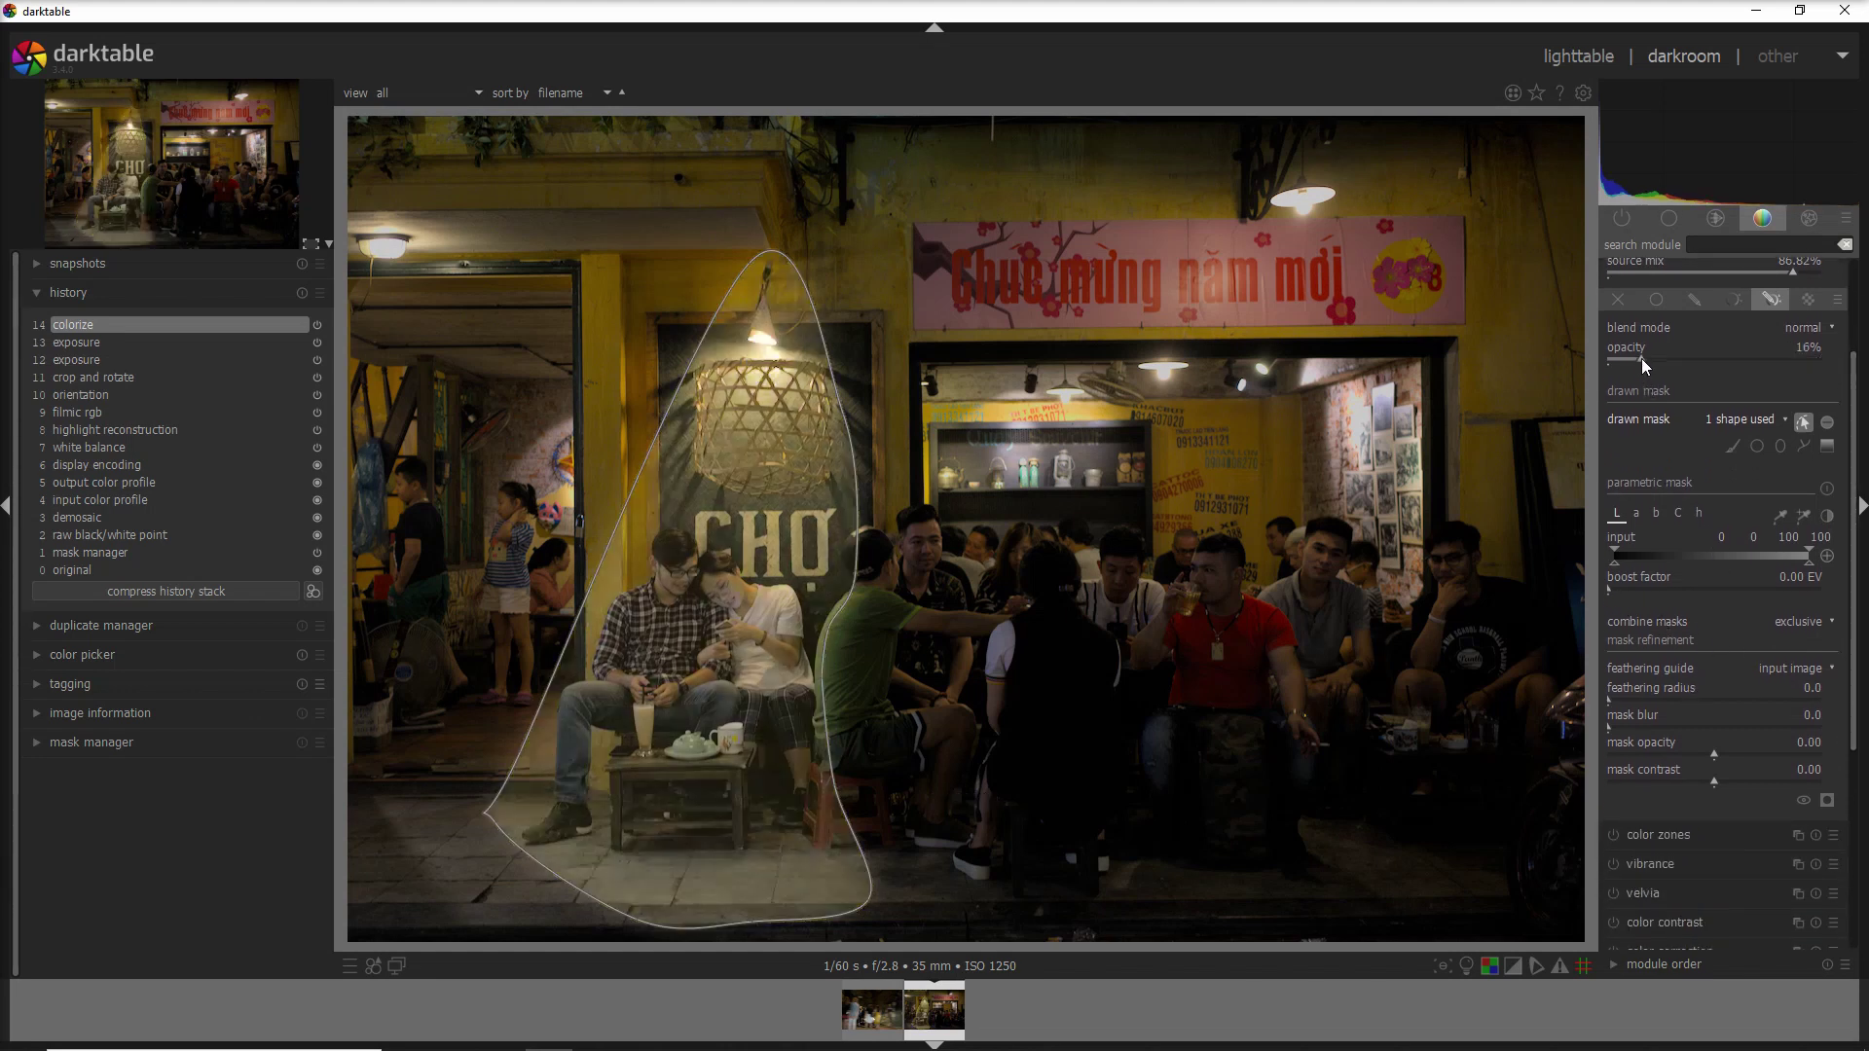
scroll(1643, 360, "up", 1)
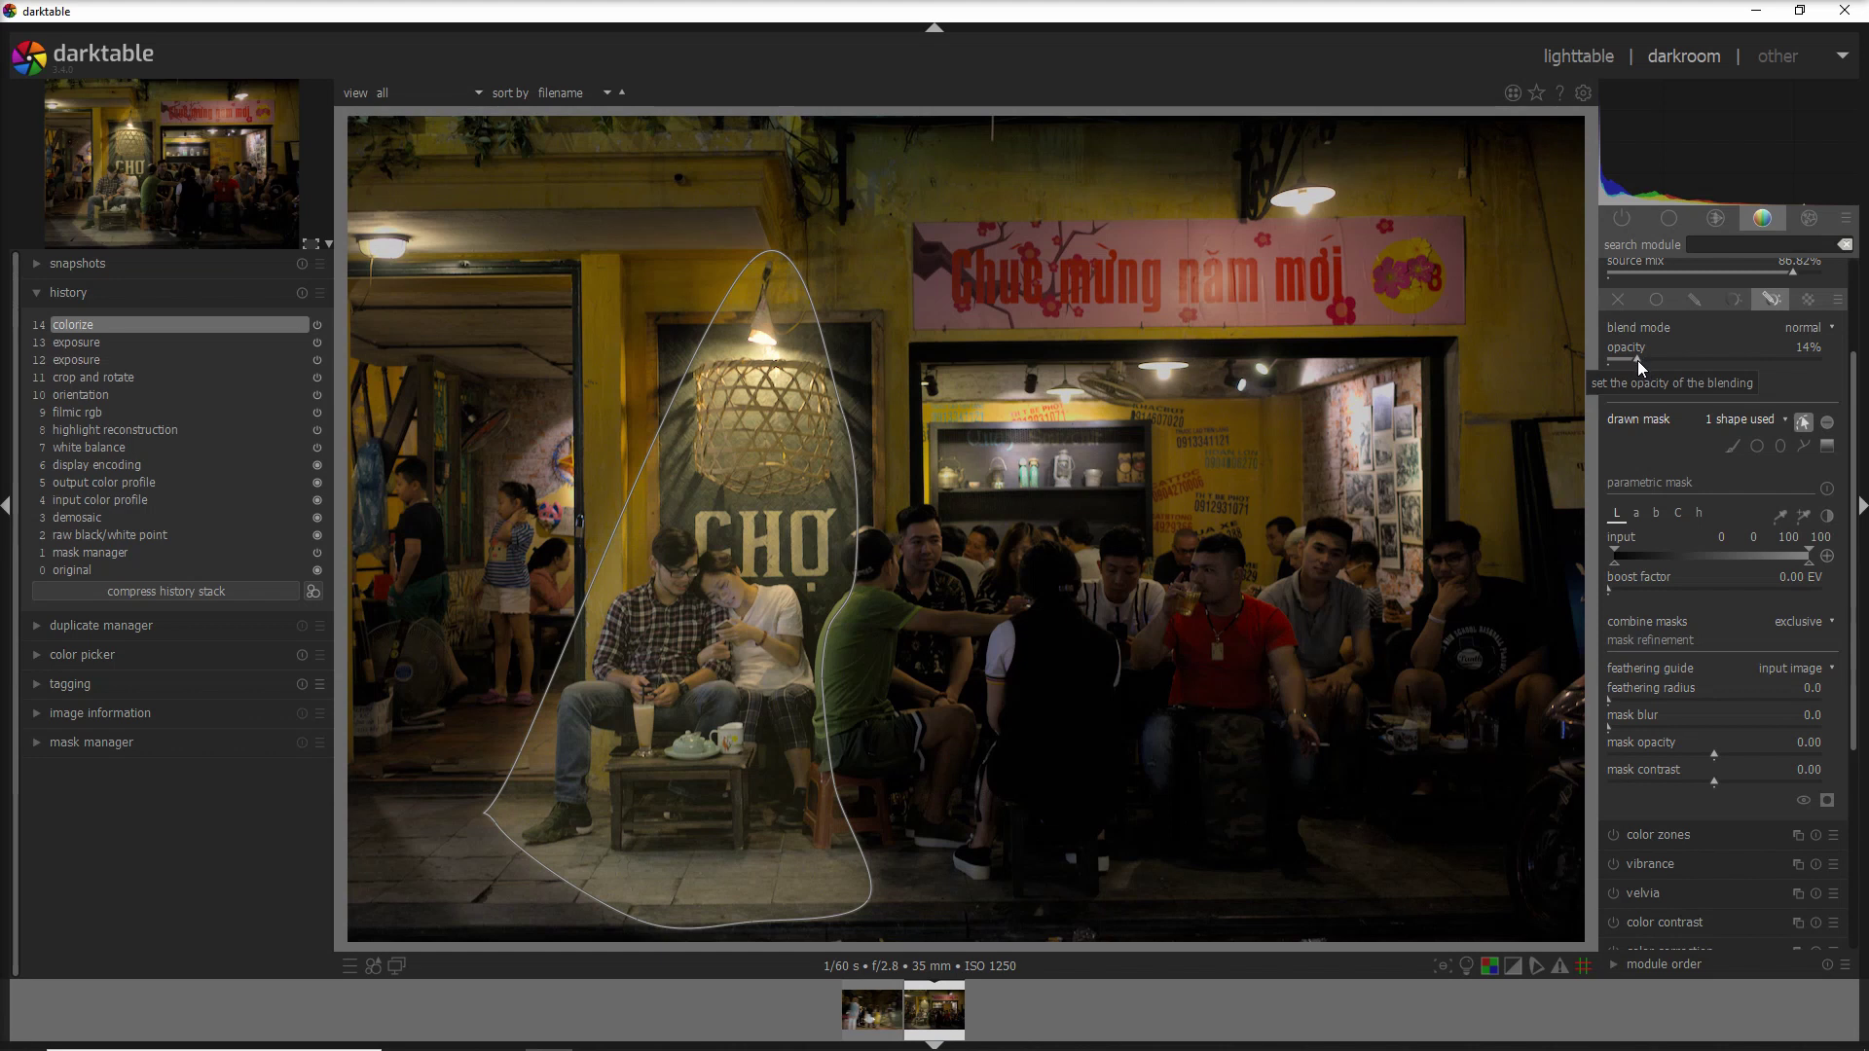
- Set the colorize mask feathering radius to 50 and mask blur to about 33, hiding the outline
left_click(1649, 700)
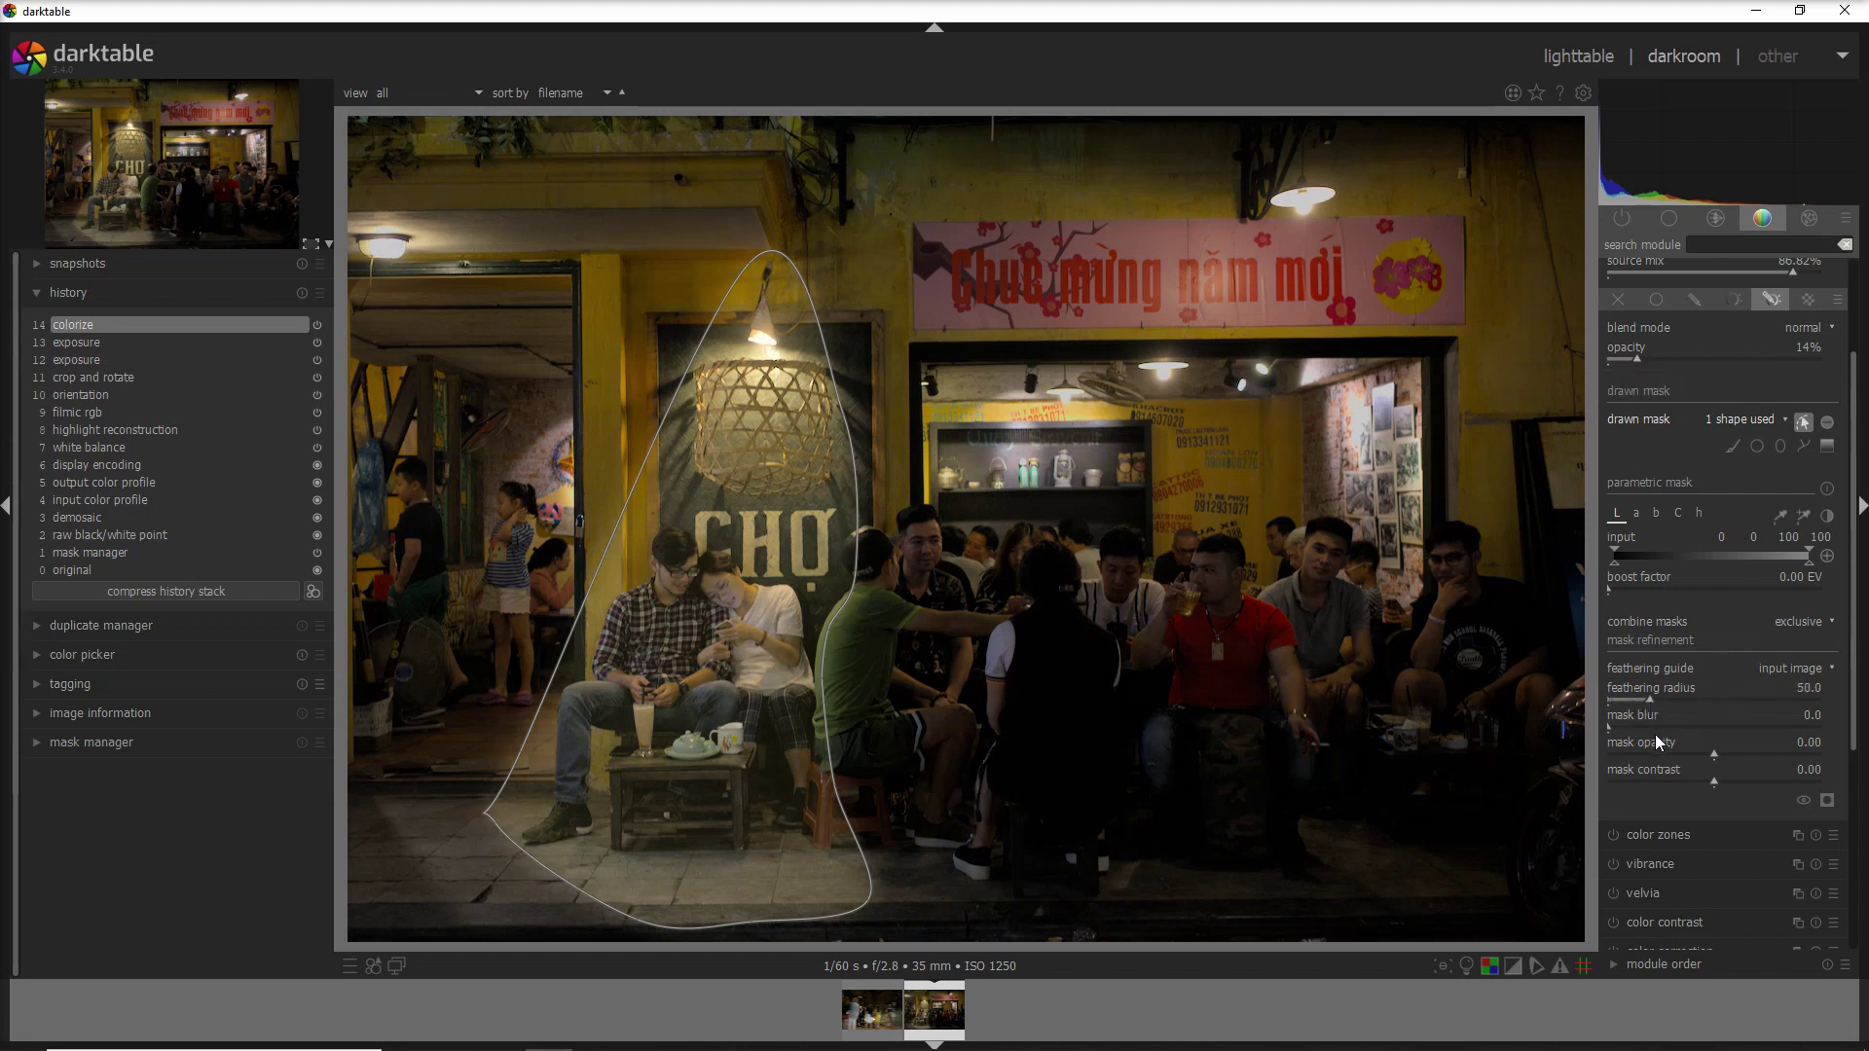
left_click_drag(1657, 727, 1664, 727)
left_click(1800, 426)
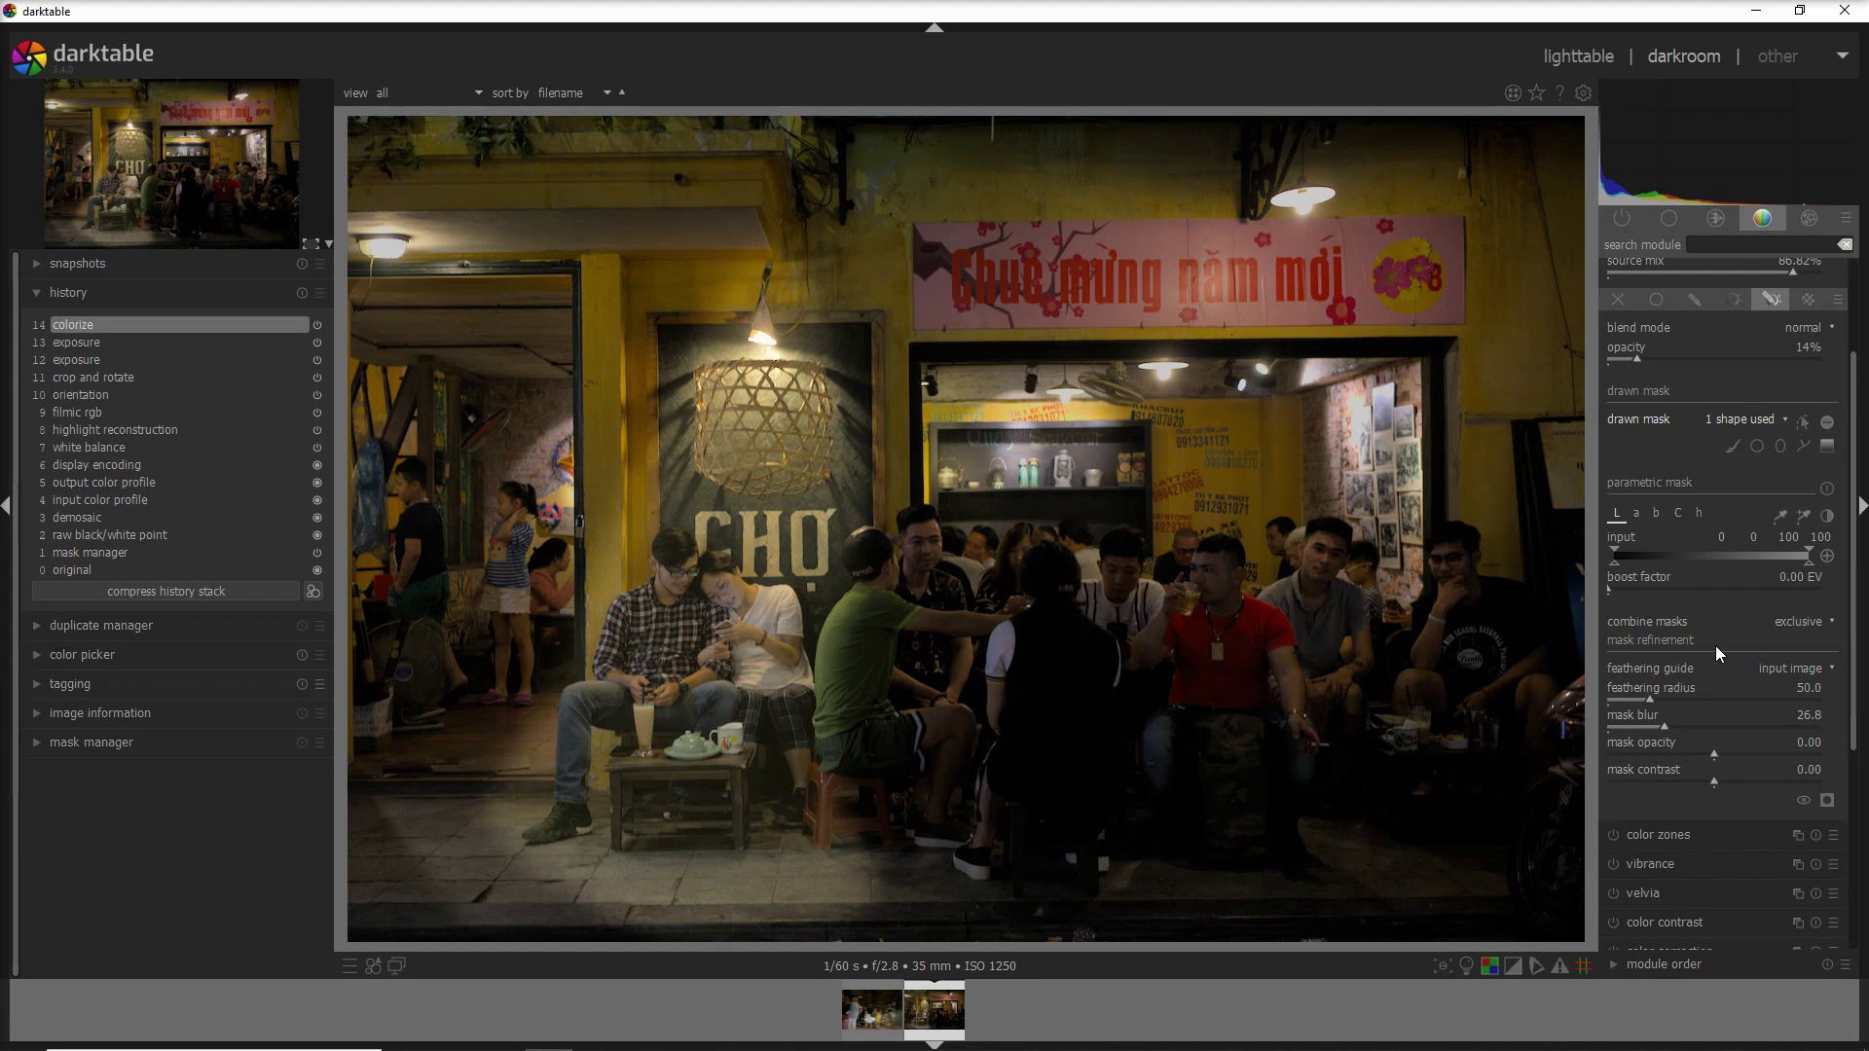
left_click(1667, 727)
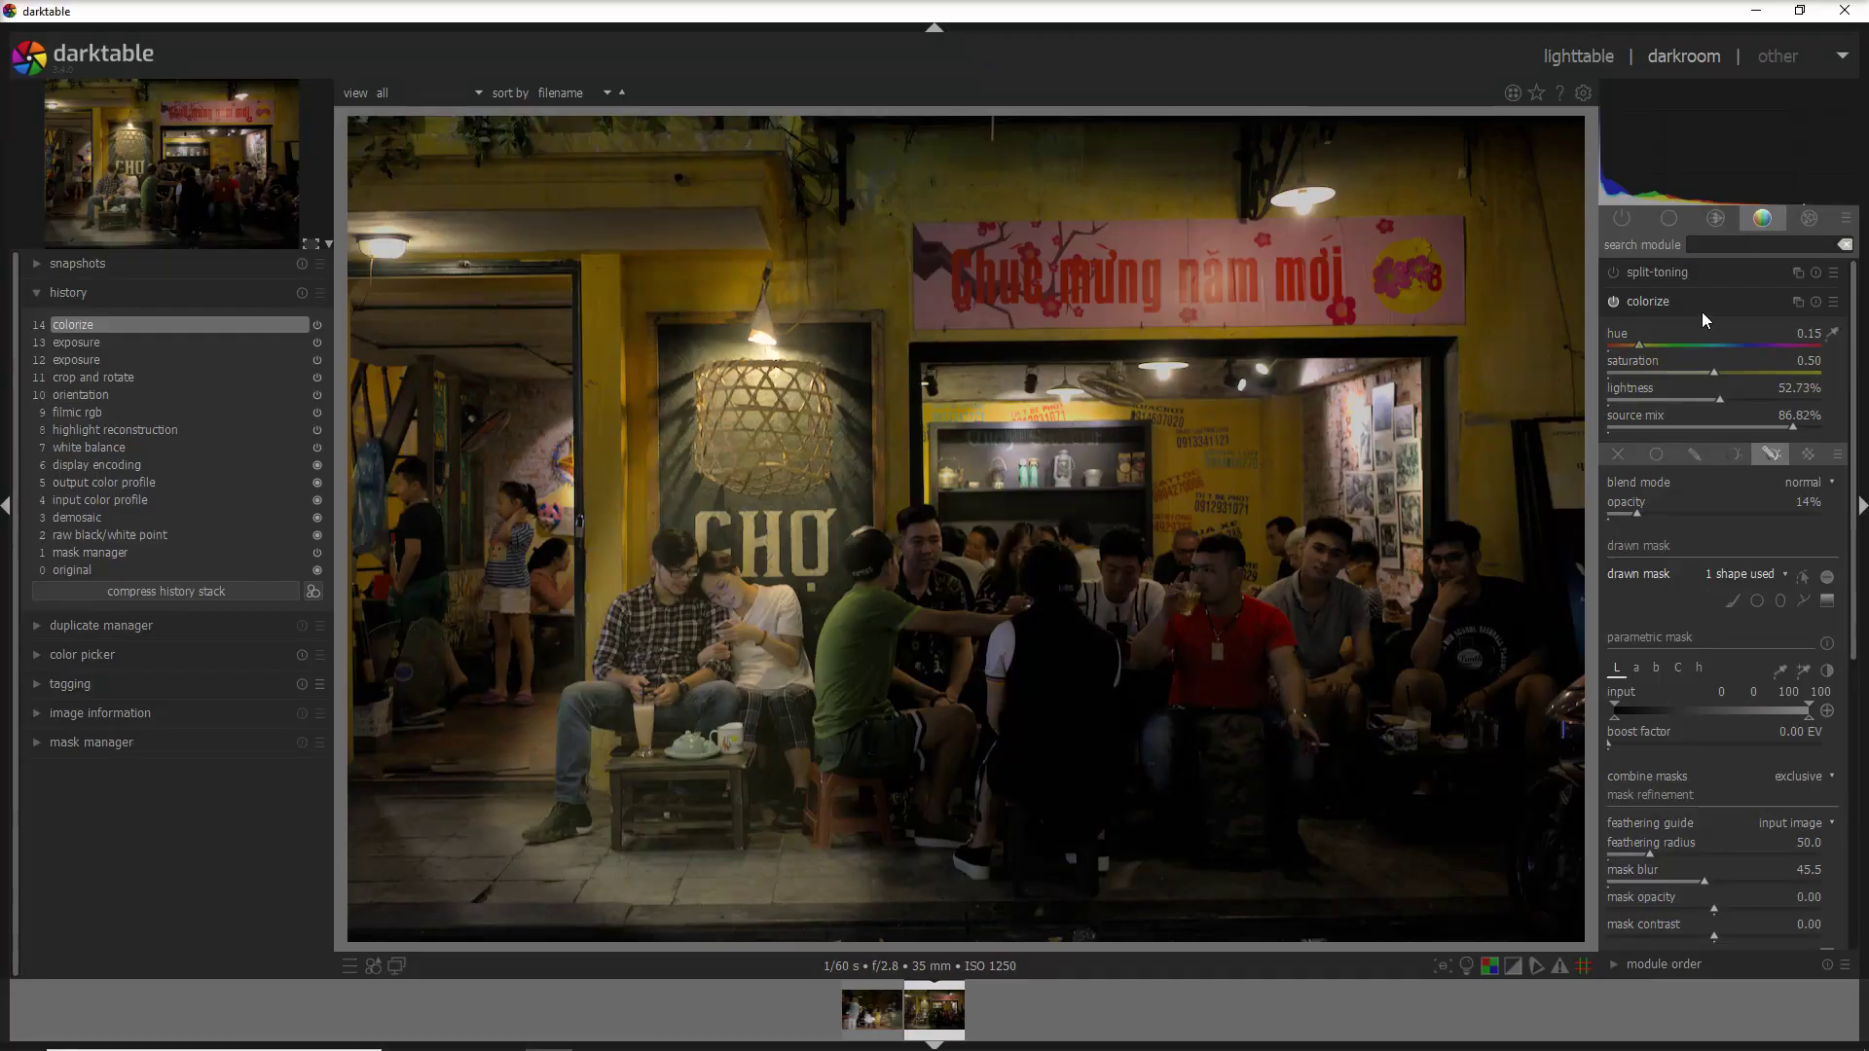
- Collapse the colorize module in the color modules list
left_click(1702, 306)
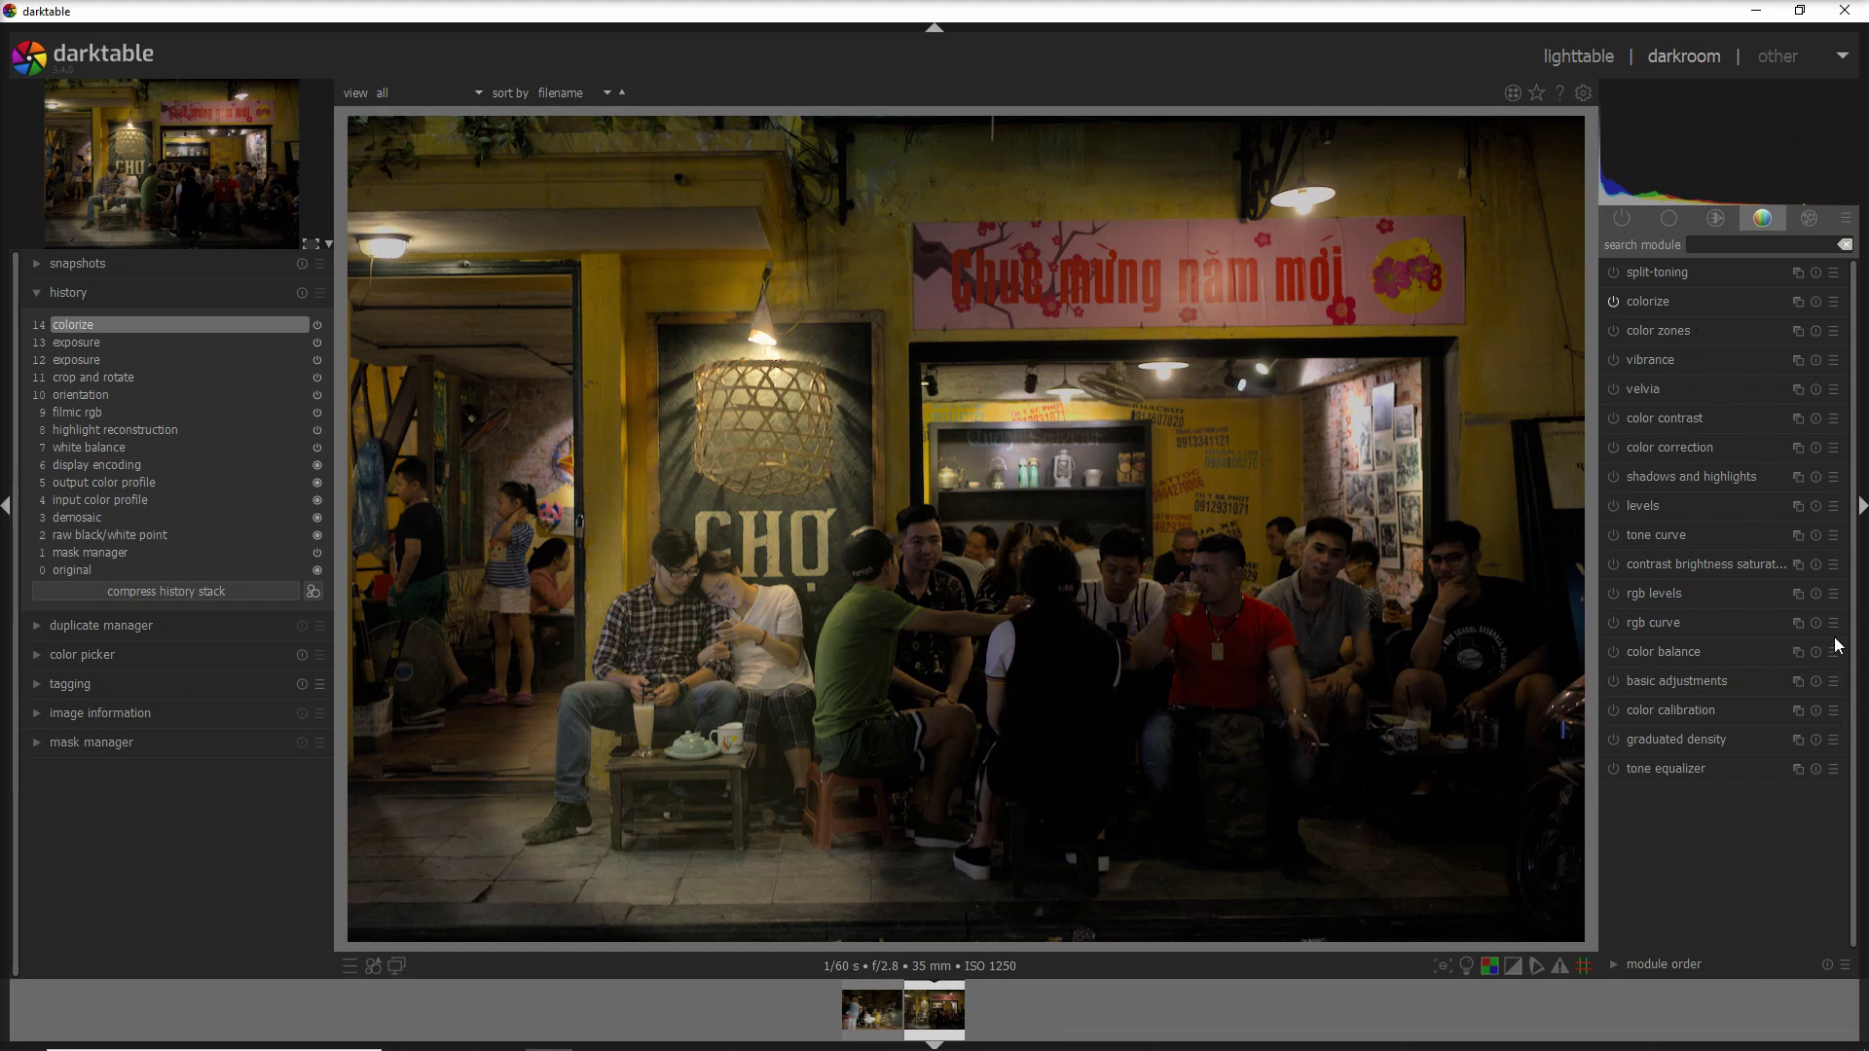
- Add a second exposure instance from the base modules group and set it to -1.17 EV
left_click(1670, 216)
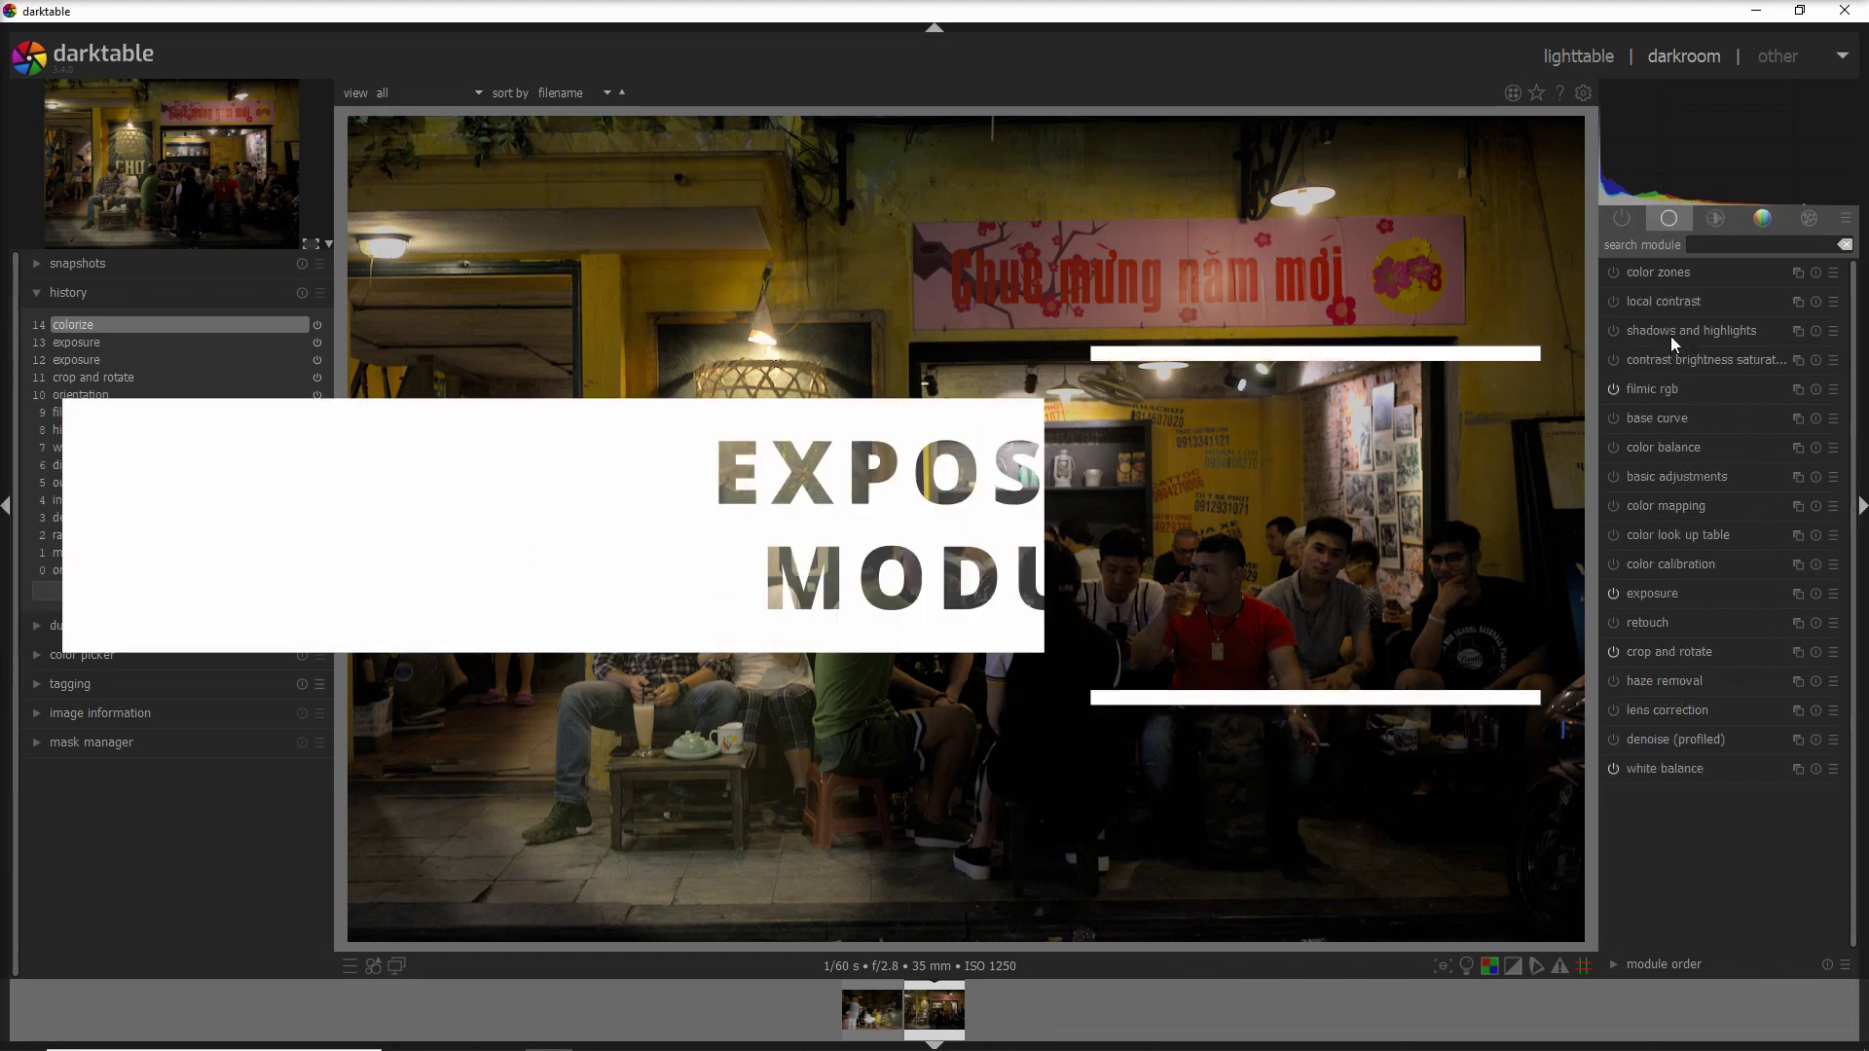
left_click(1797, 596)
left_click(1766, 613)
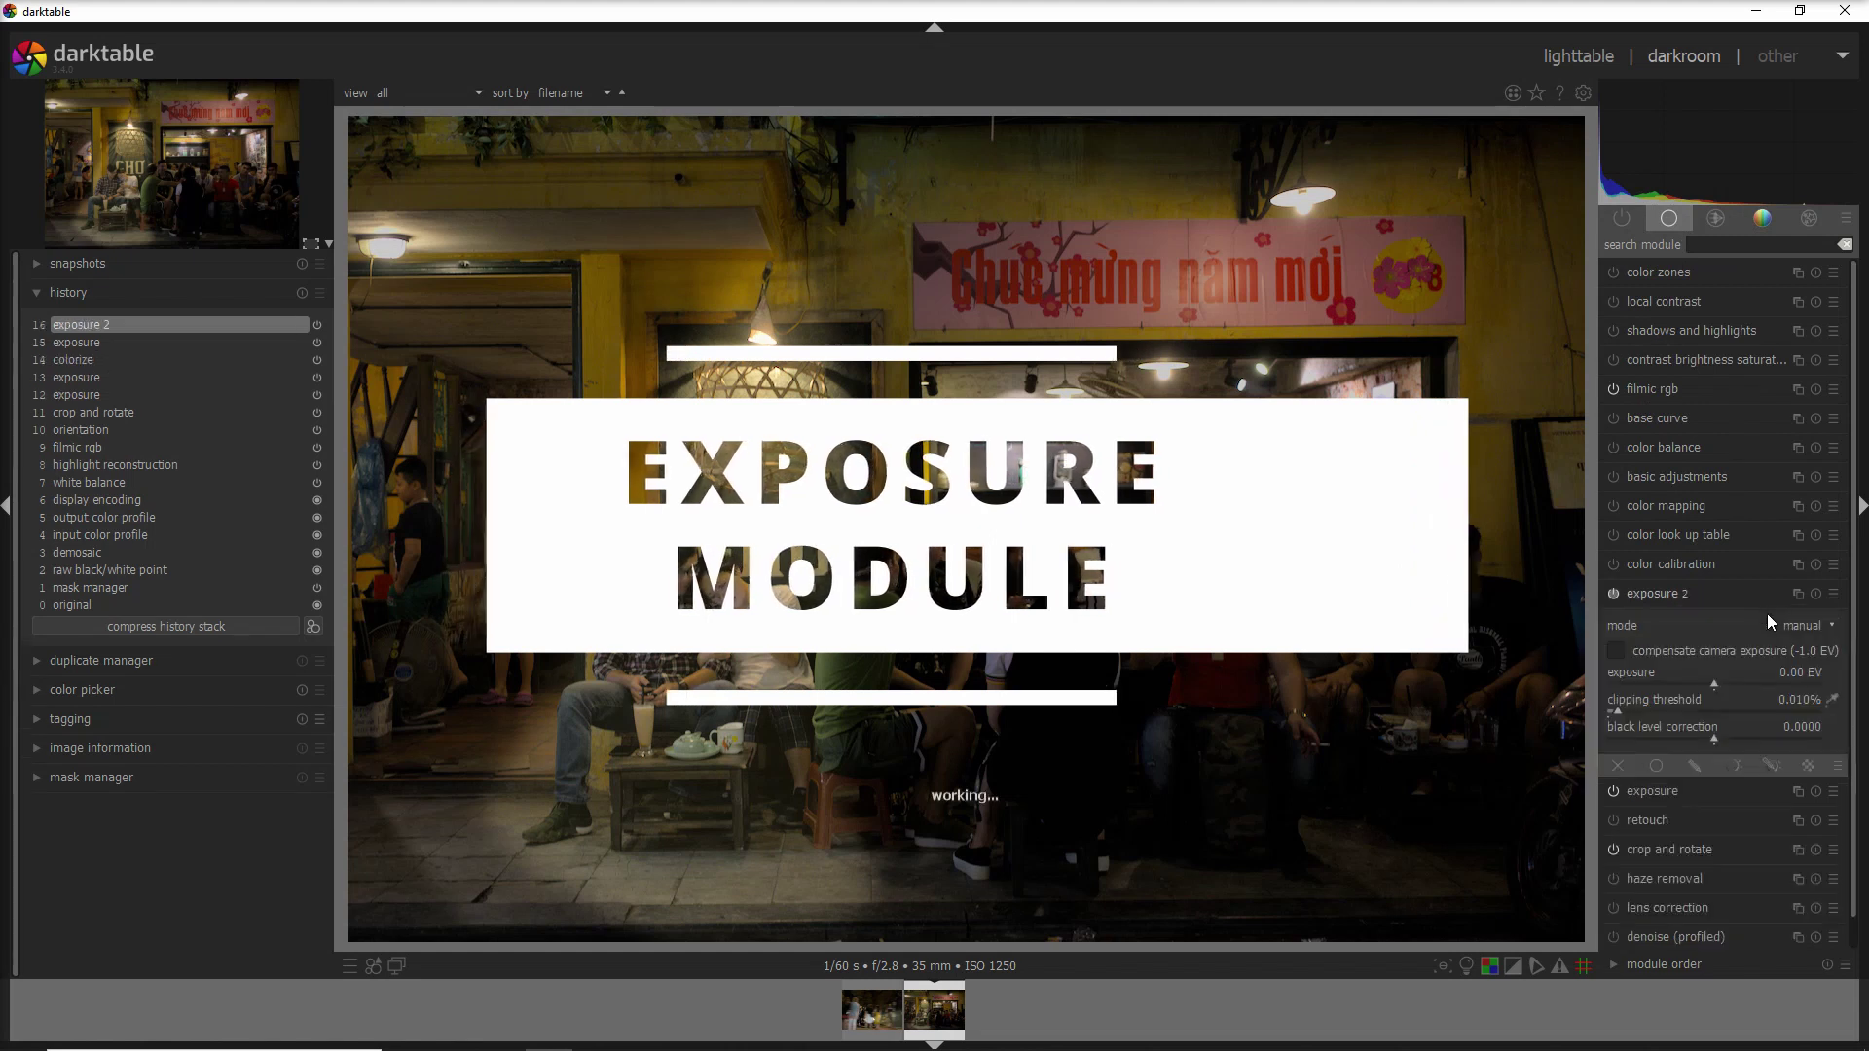
left_click_drag(1696, 681, 1672, 693)
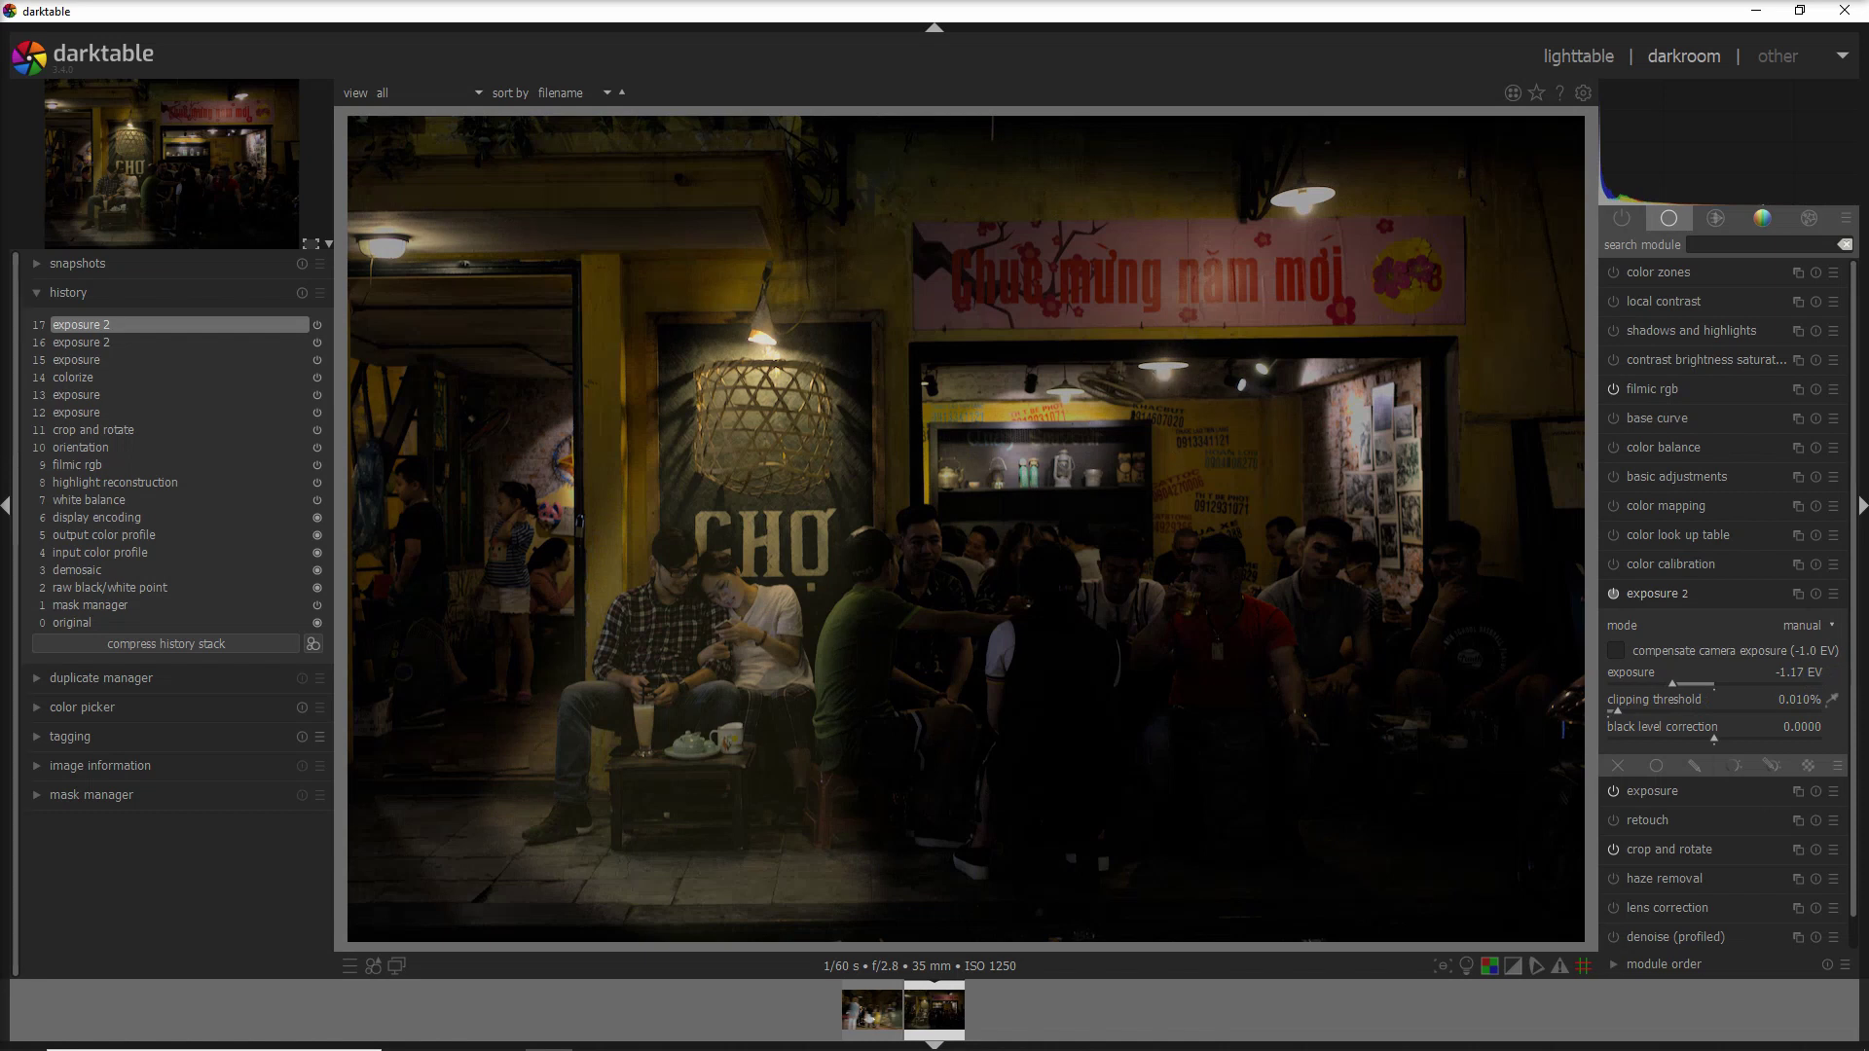
- Give exposure 2 a drawn mask and paint a brush stroke across the area to darken
left_click(1702, 763)
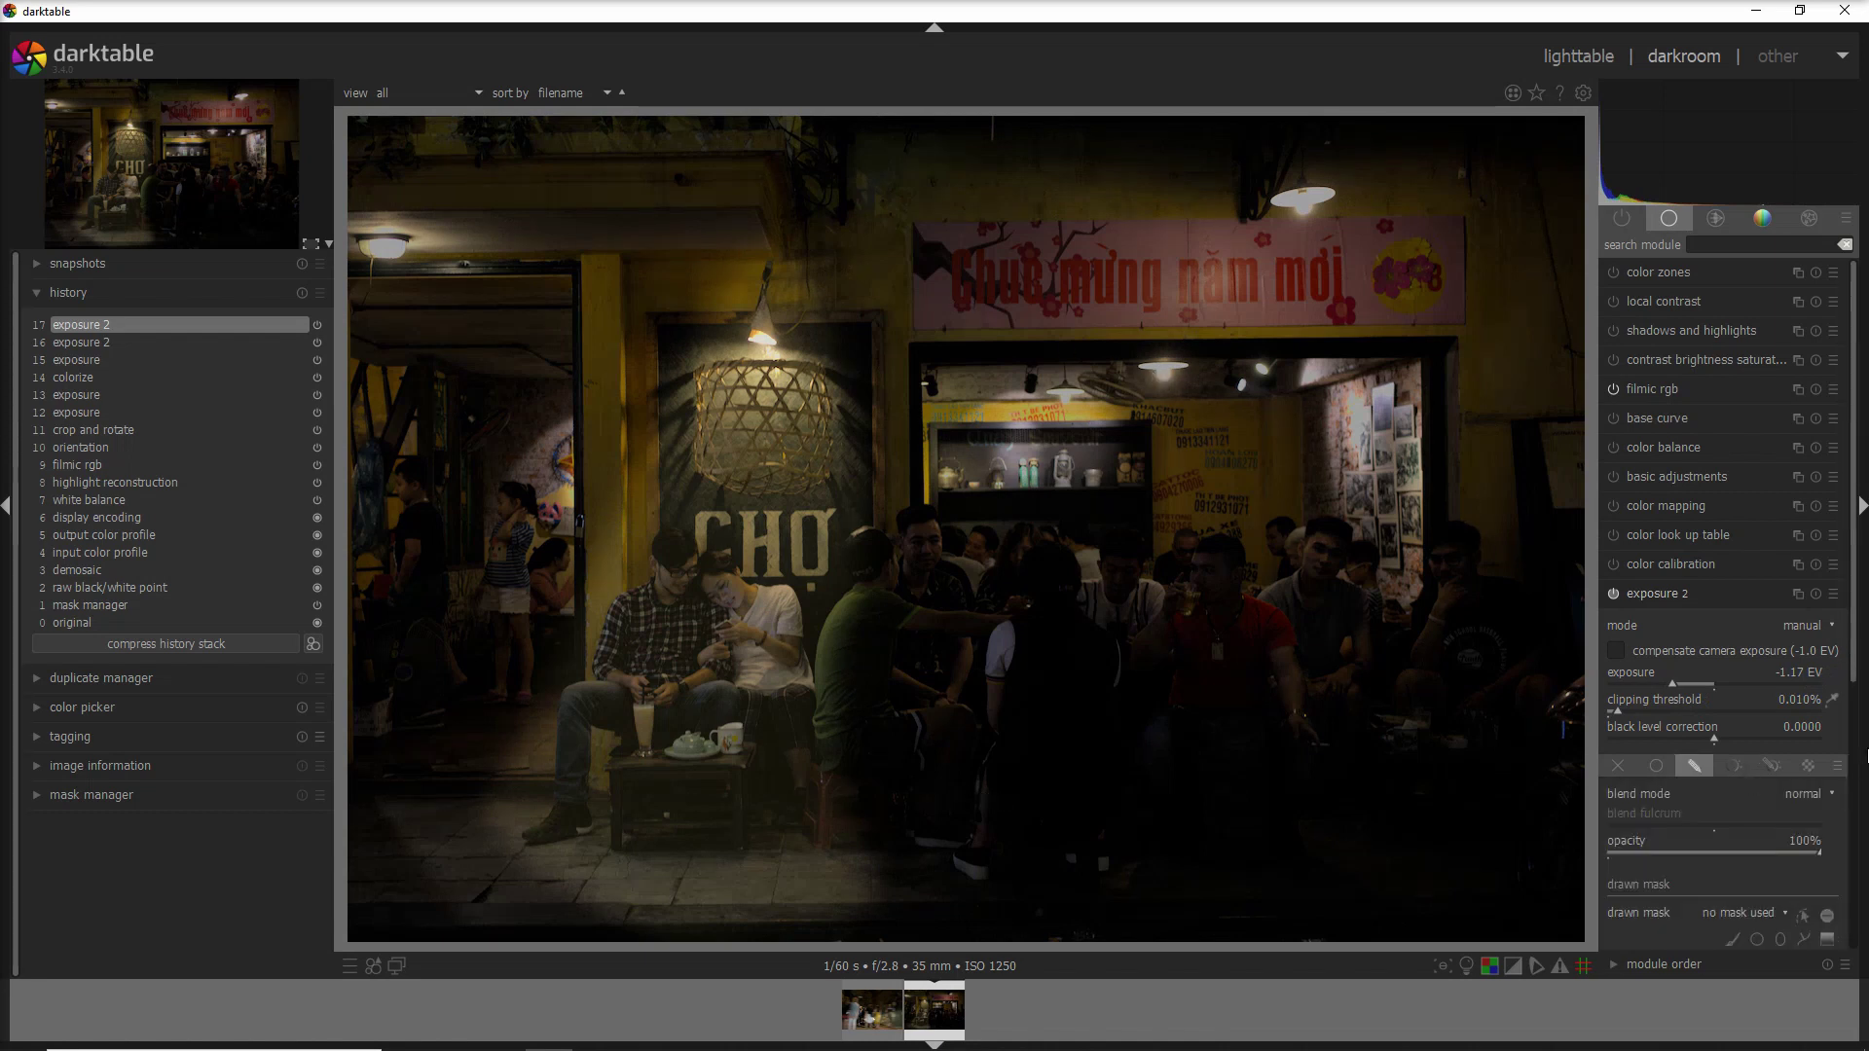
scroll(1863, 742, "down", 2)
scroll(1862, 741, "down", 2)
left_click(1731, 762)
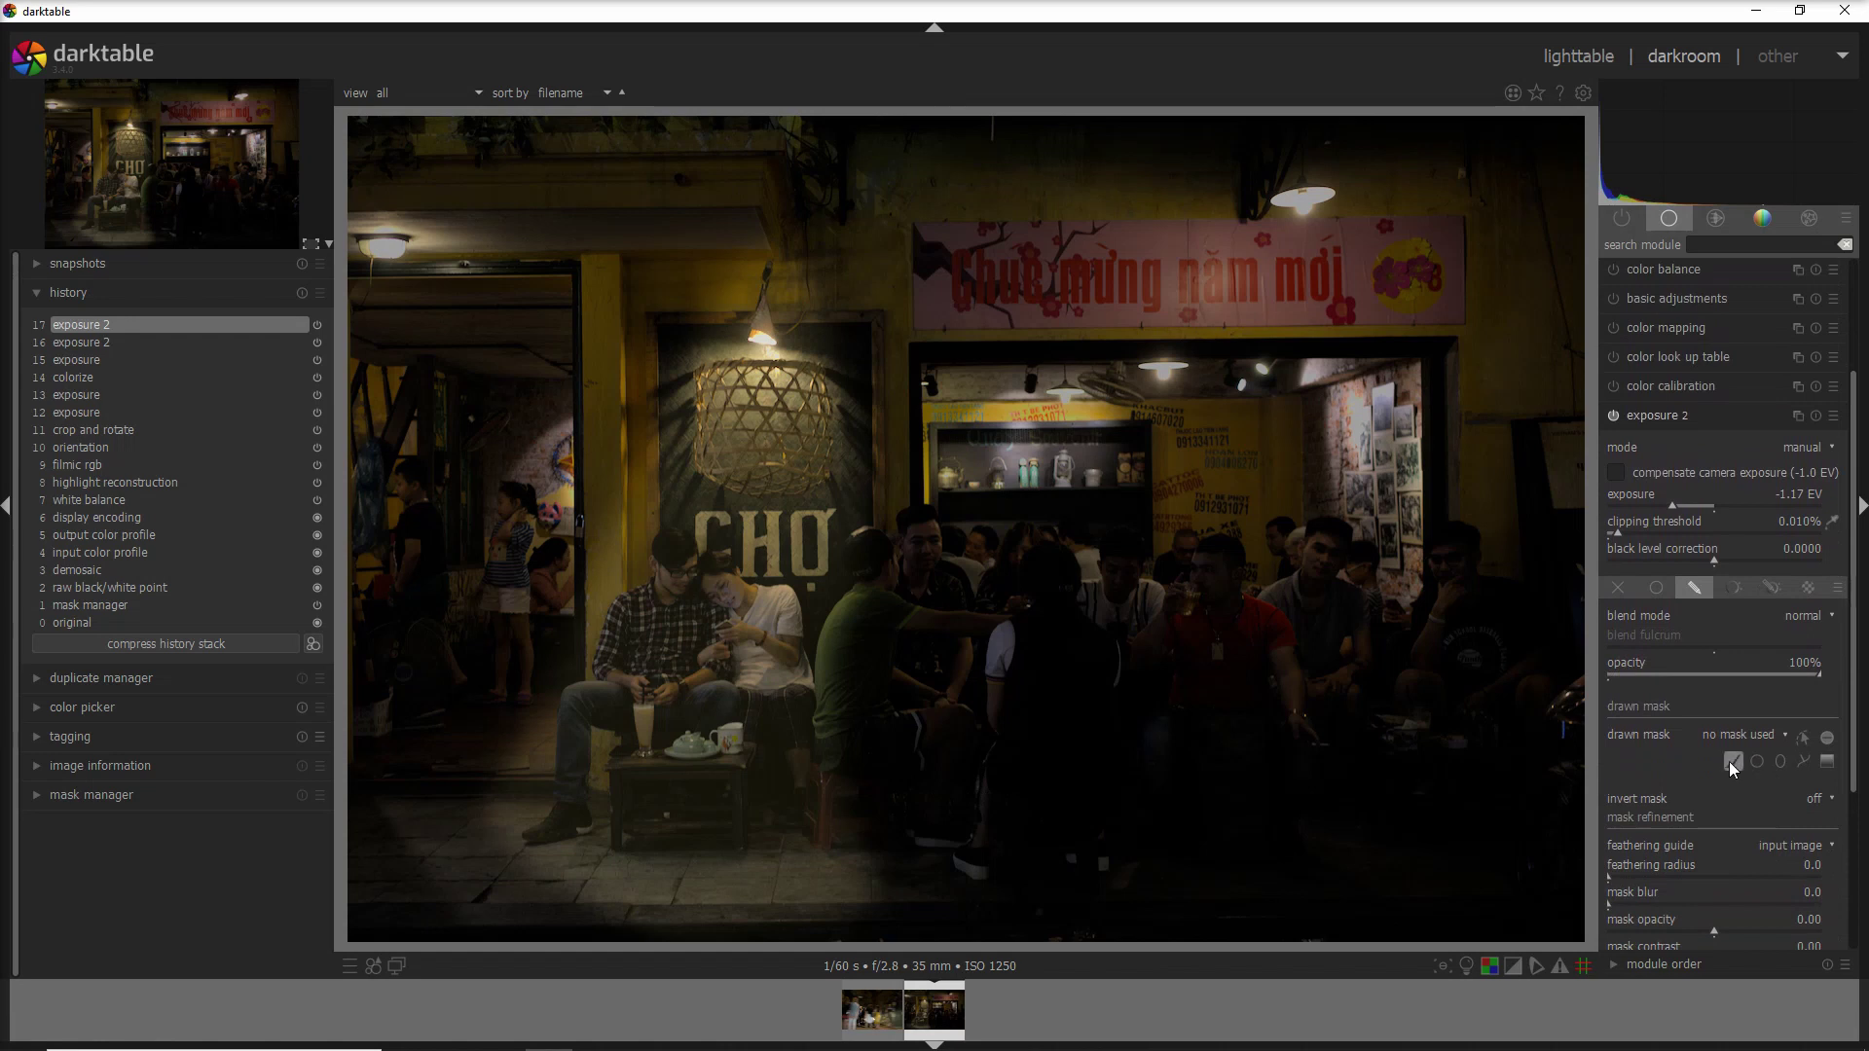
left_click_drag(990, 451, 1343, 443)
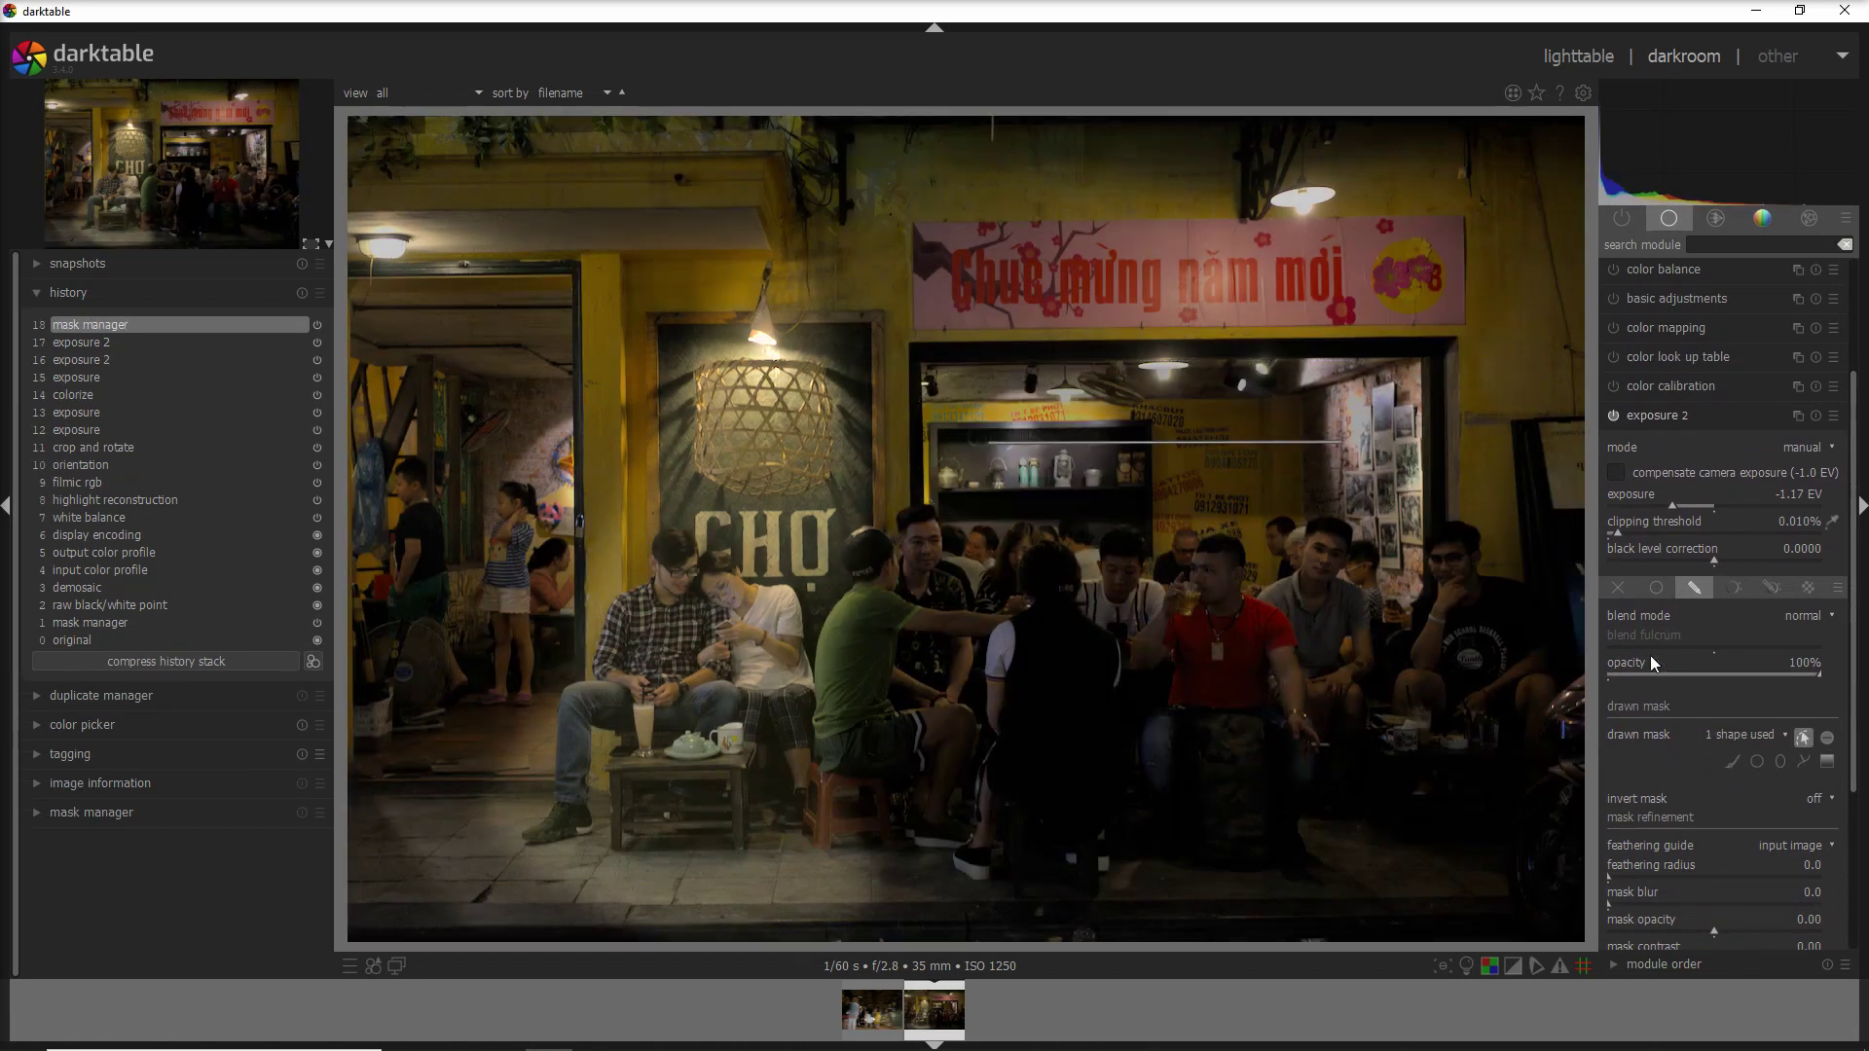
- Set mask feathering 26.1, blur 17.7 and opacity 86%, compare with exposure 2 off and on, then collapse it
left_click(1629, 874)
left_click(1794, 673)
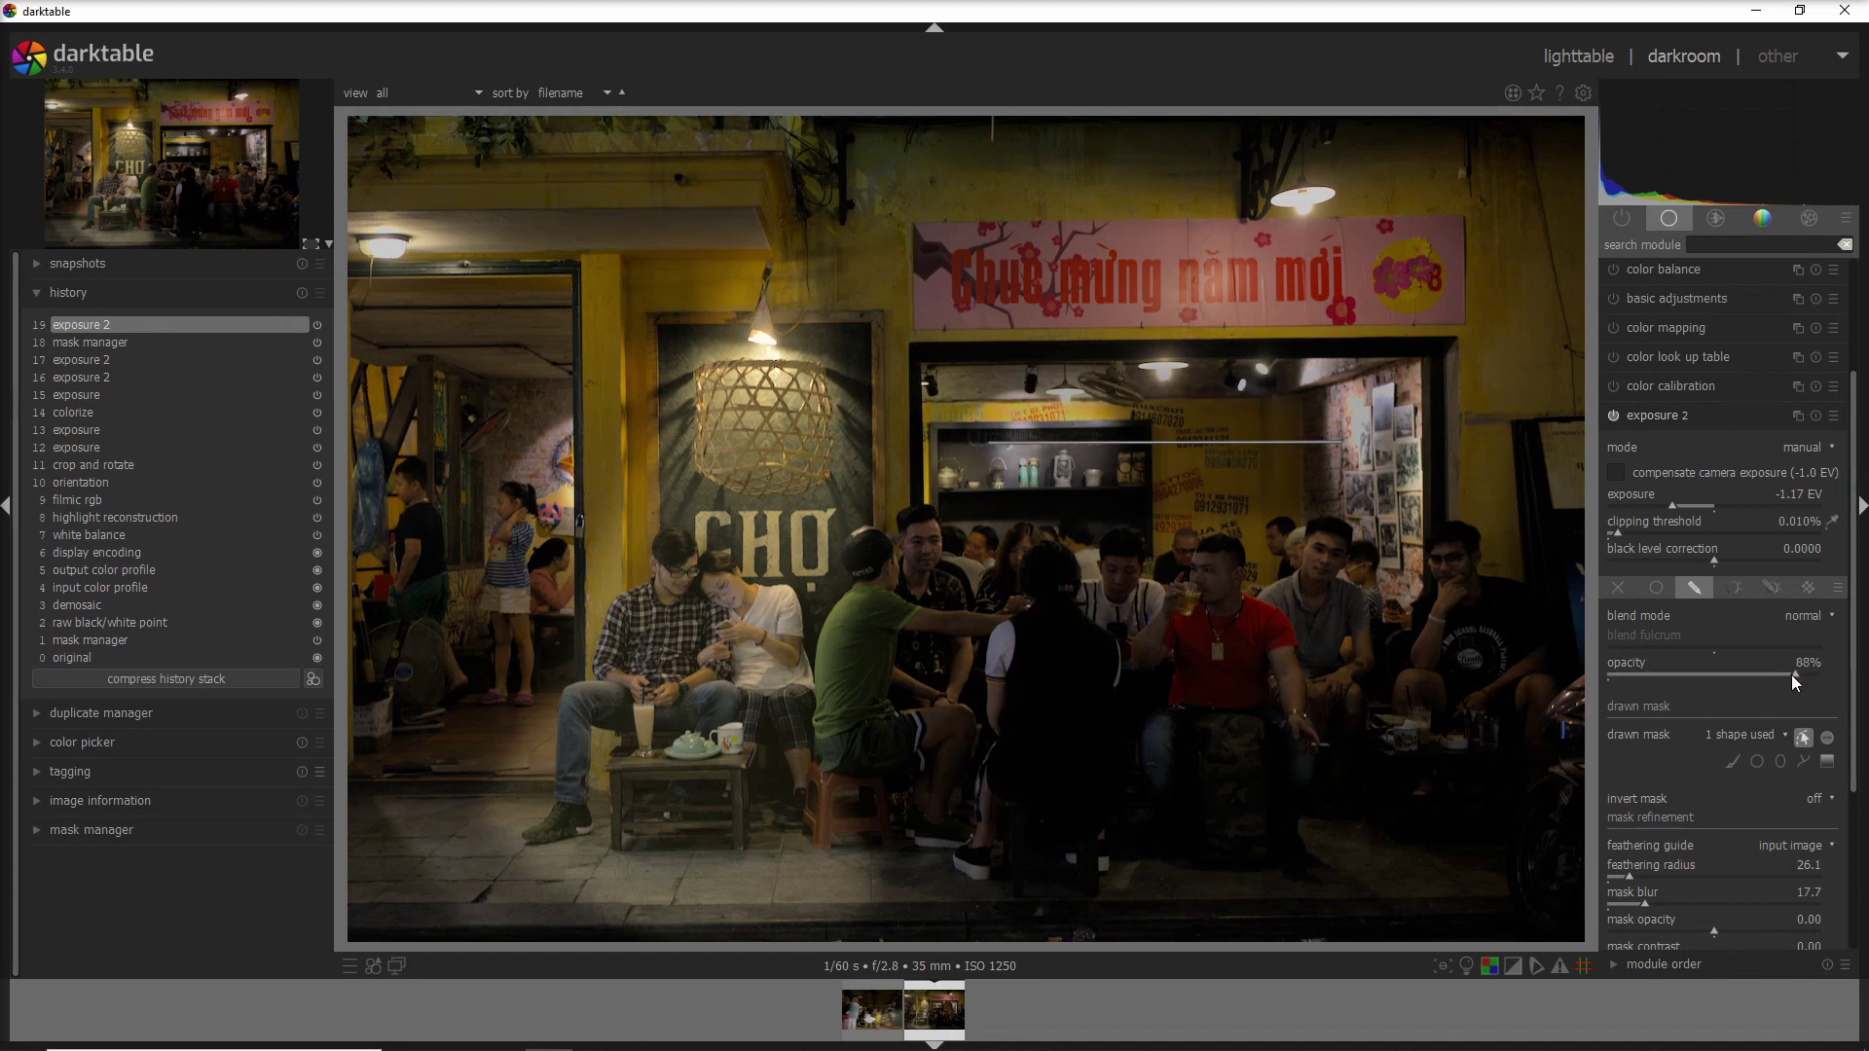
left_click(1613, 415)
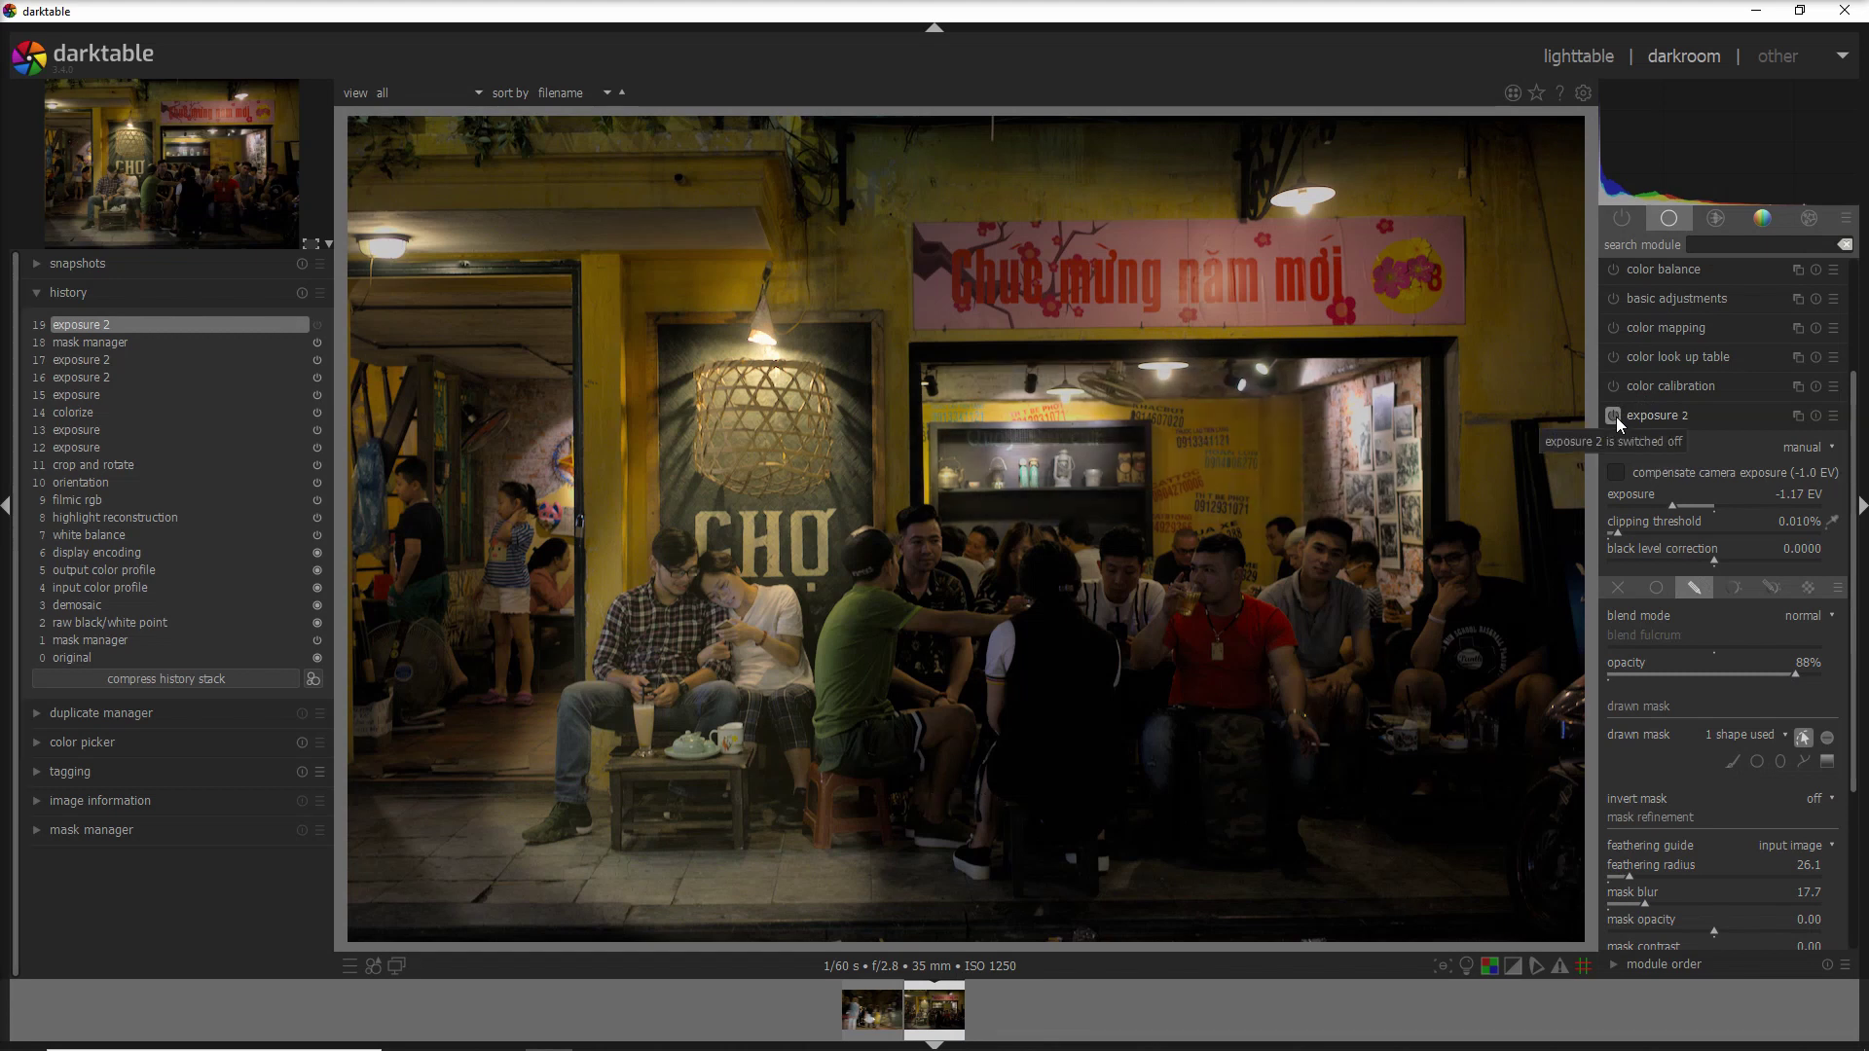
left_click(1614, 416)
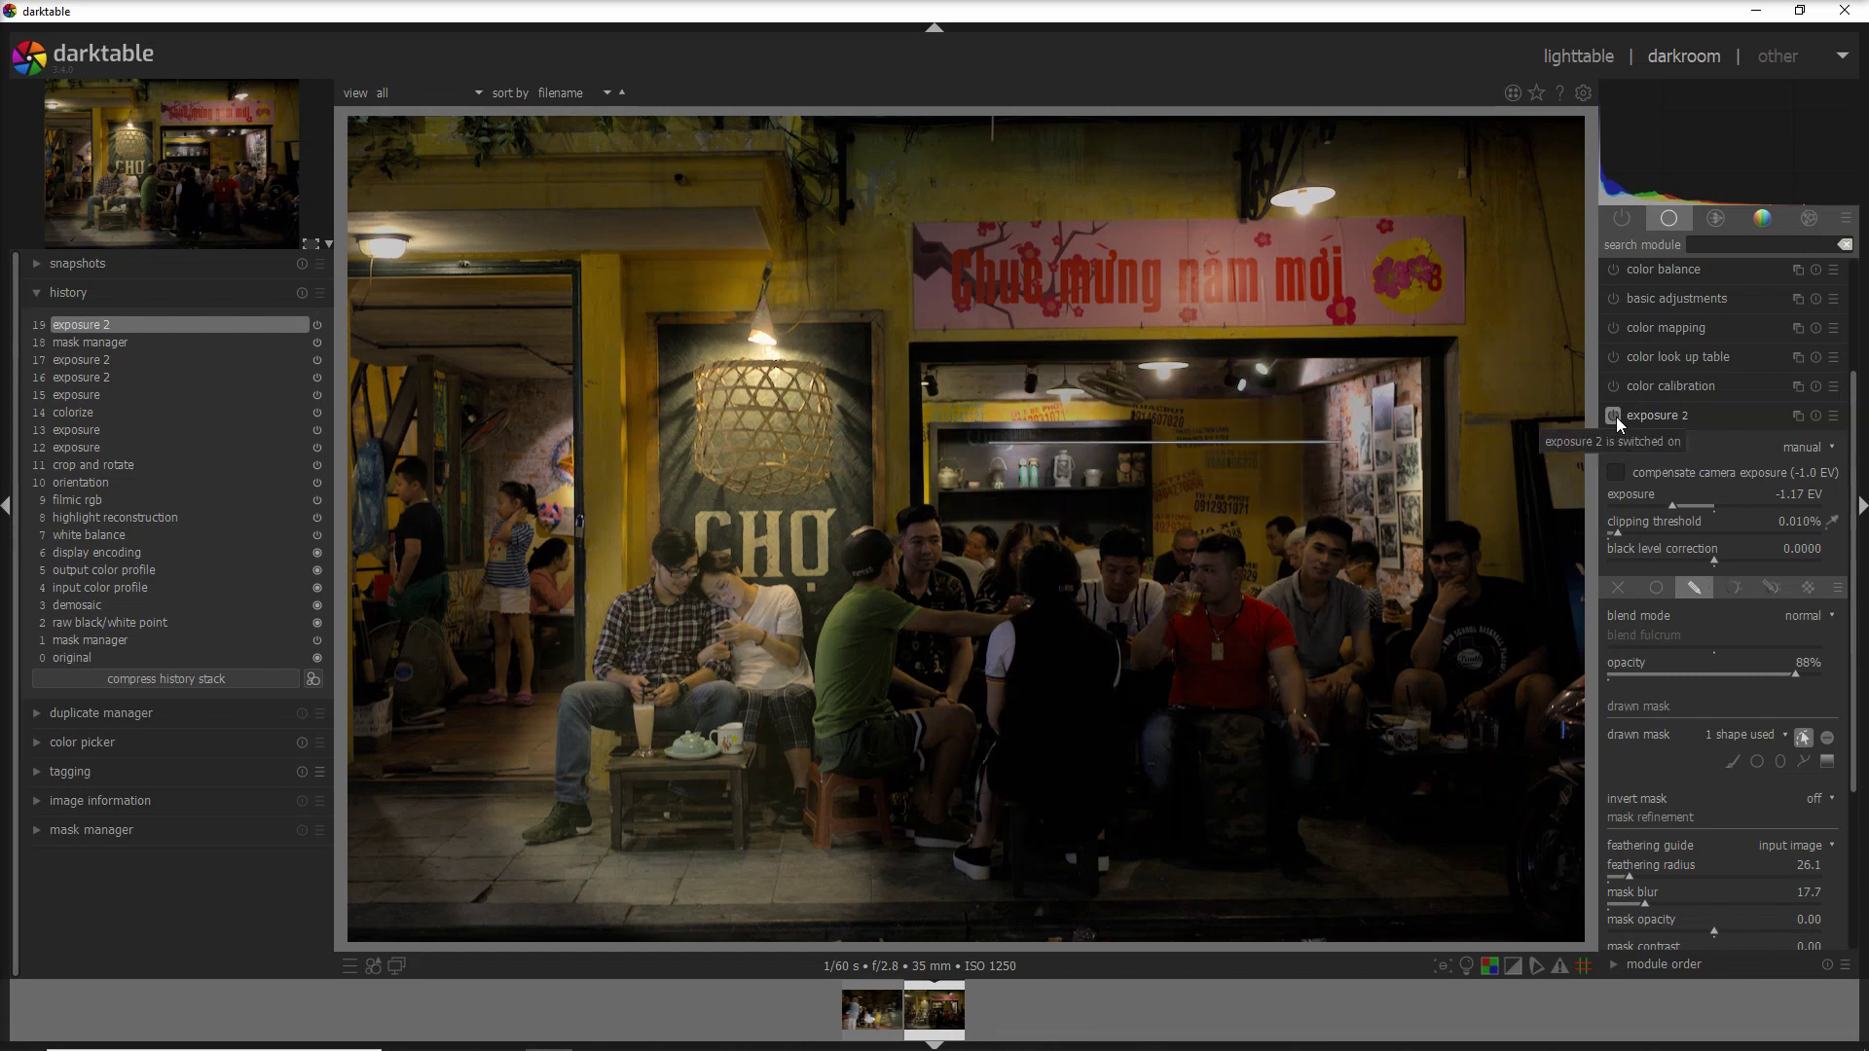
scroll(1773, 429, "up", 4)
left_click(1727, 598)
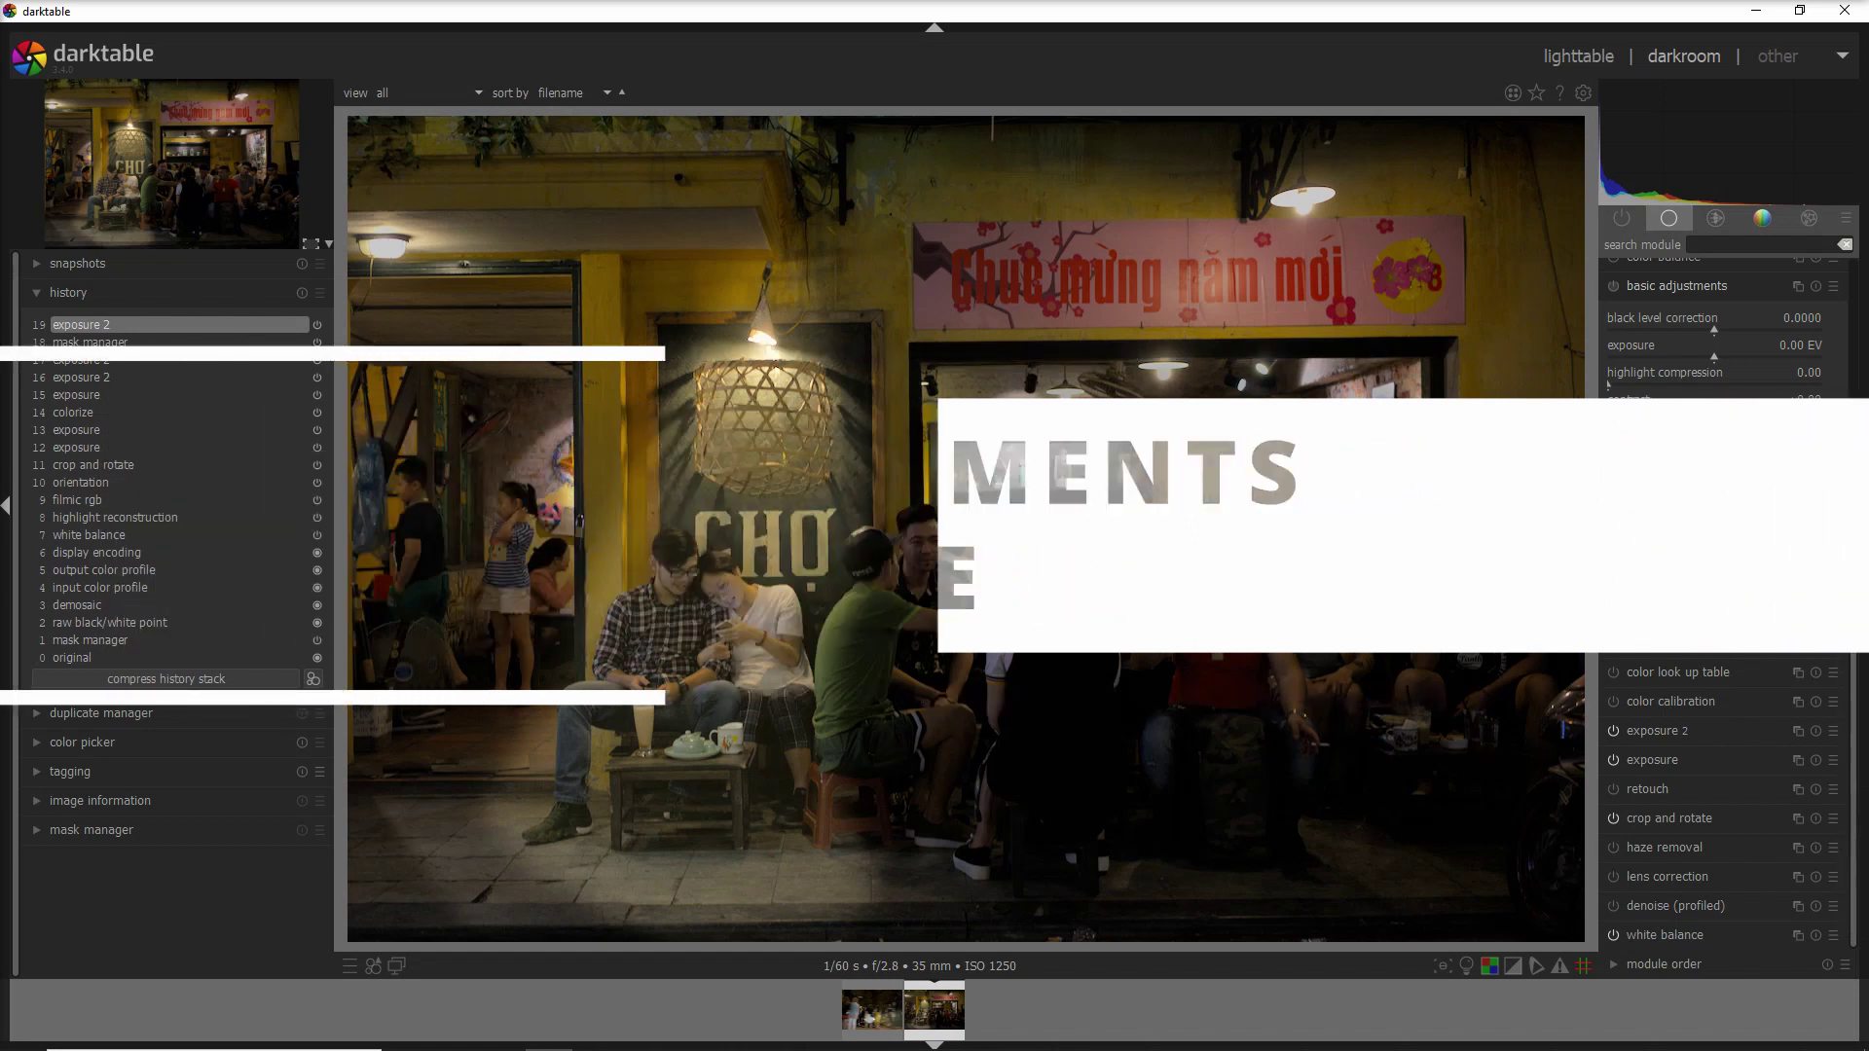
- Set basic adjustments to exposure -0.65 EV, saturation -0.10, vibrance +0.05 and contrast +0.08
left_click(1698, 356)
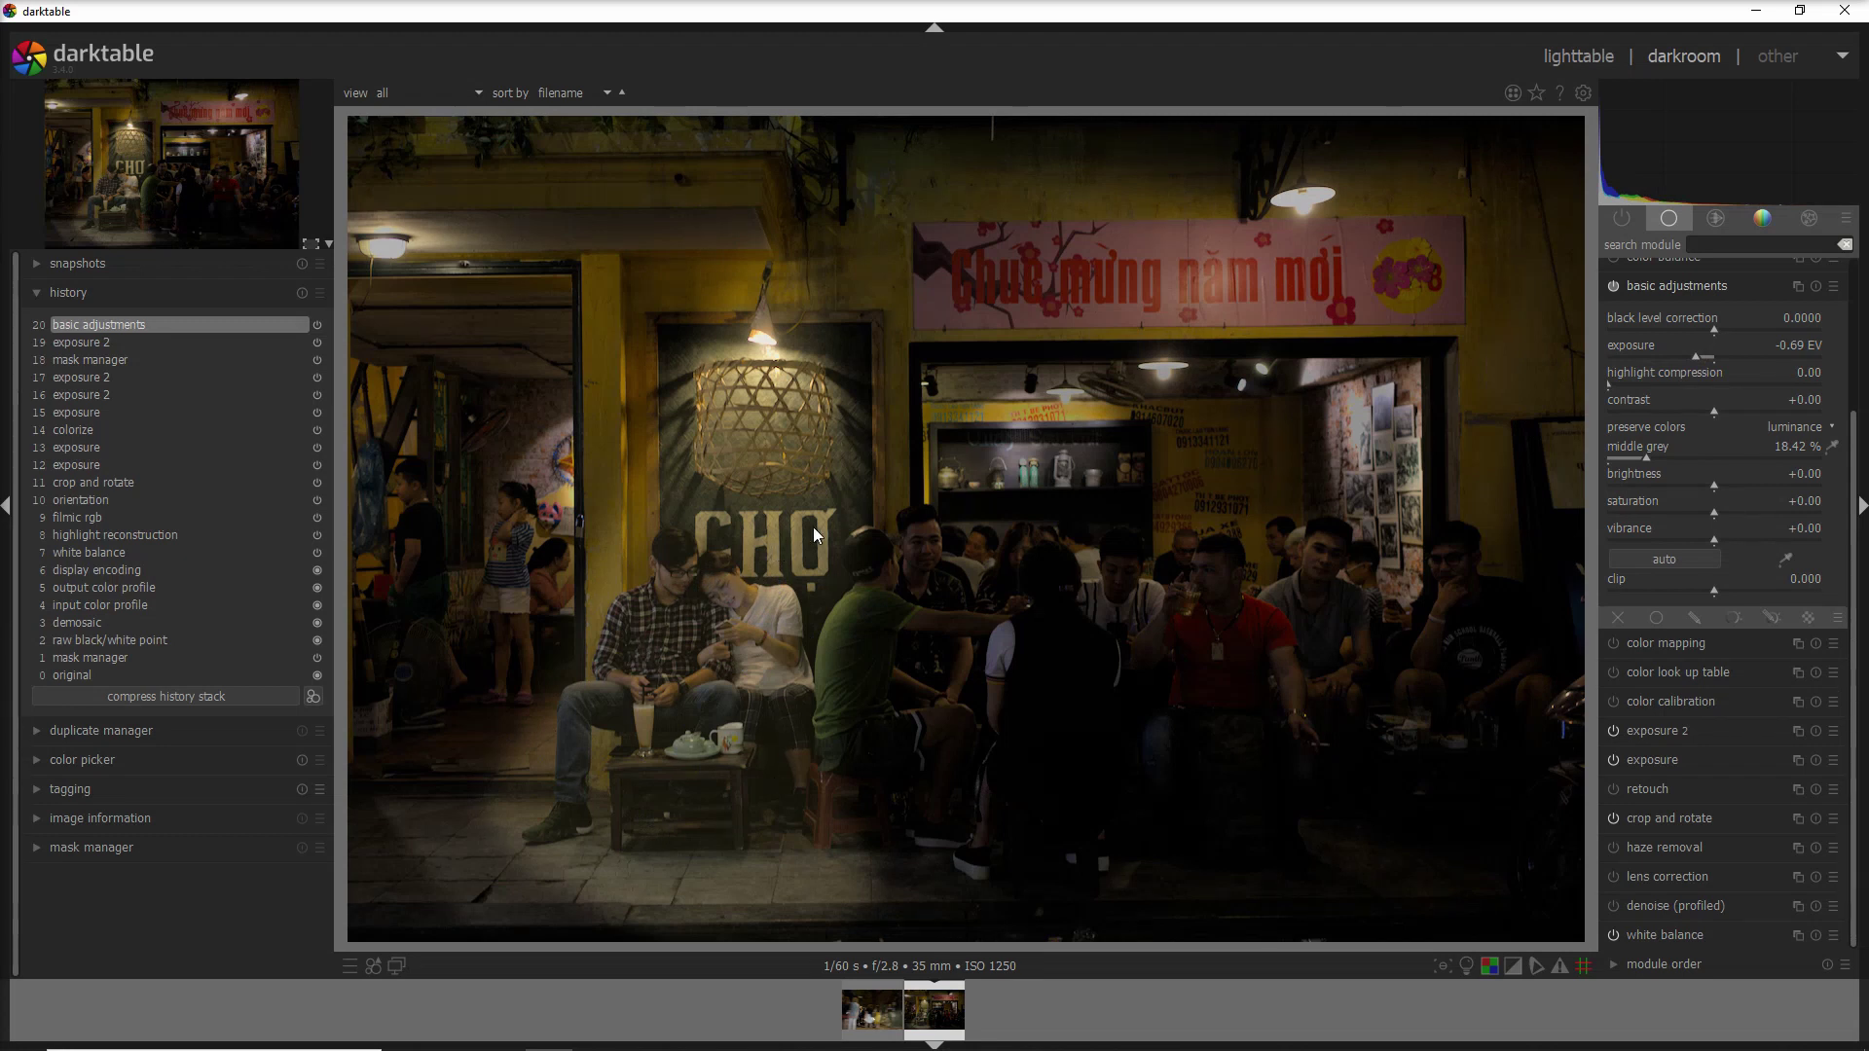
scroll(1691, 360, "up", 2)
left_click(1703, 512)
scroll(1704, 514, "up", 1)
left_click(1718, 539)
left_click(1719, 411)
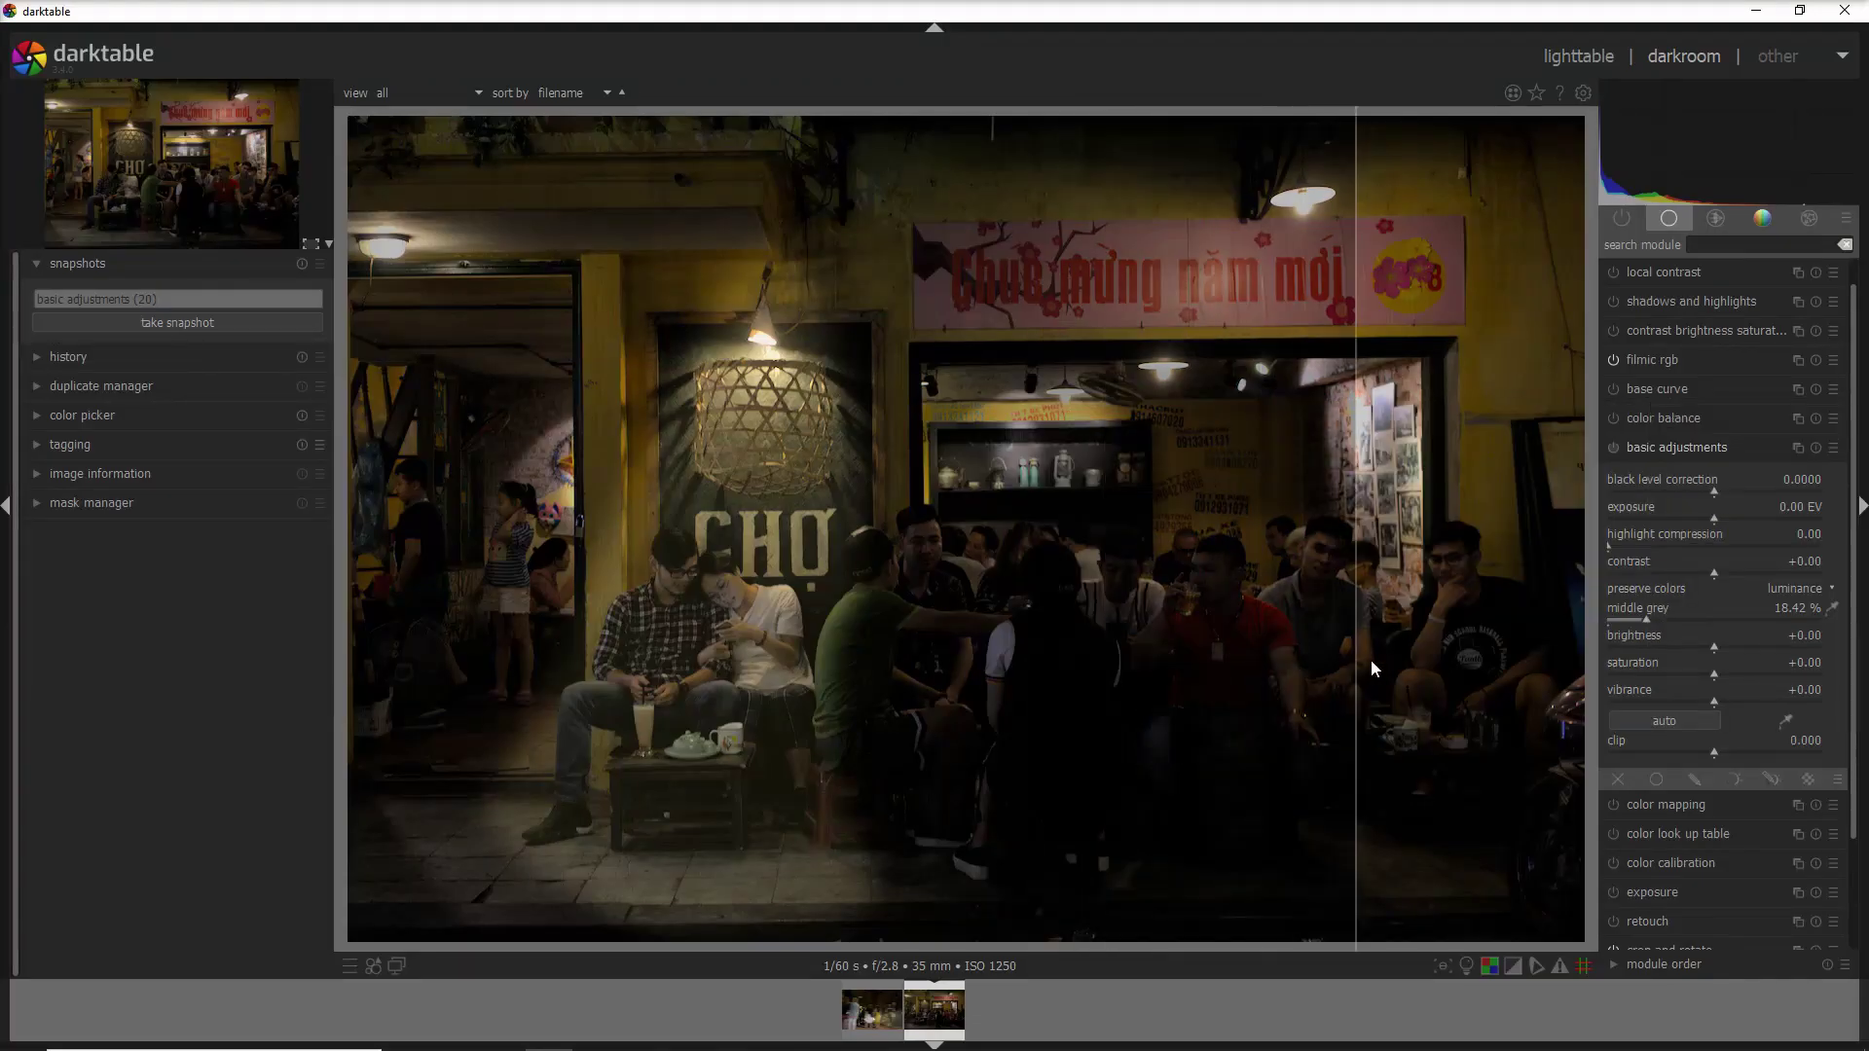
left_click_drag(1371, 658, 1538, 697)
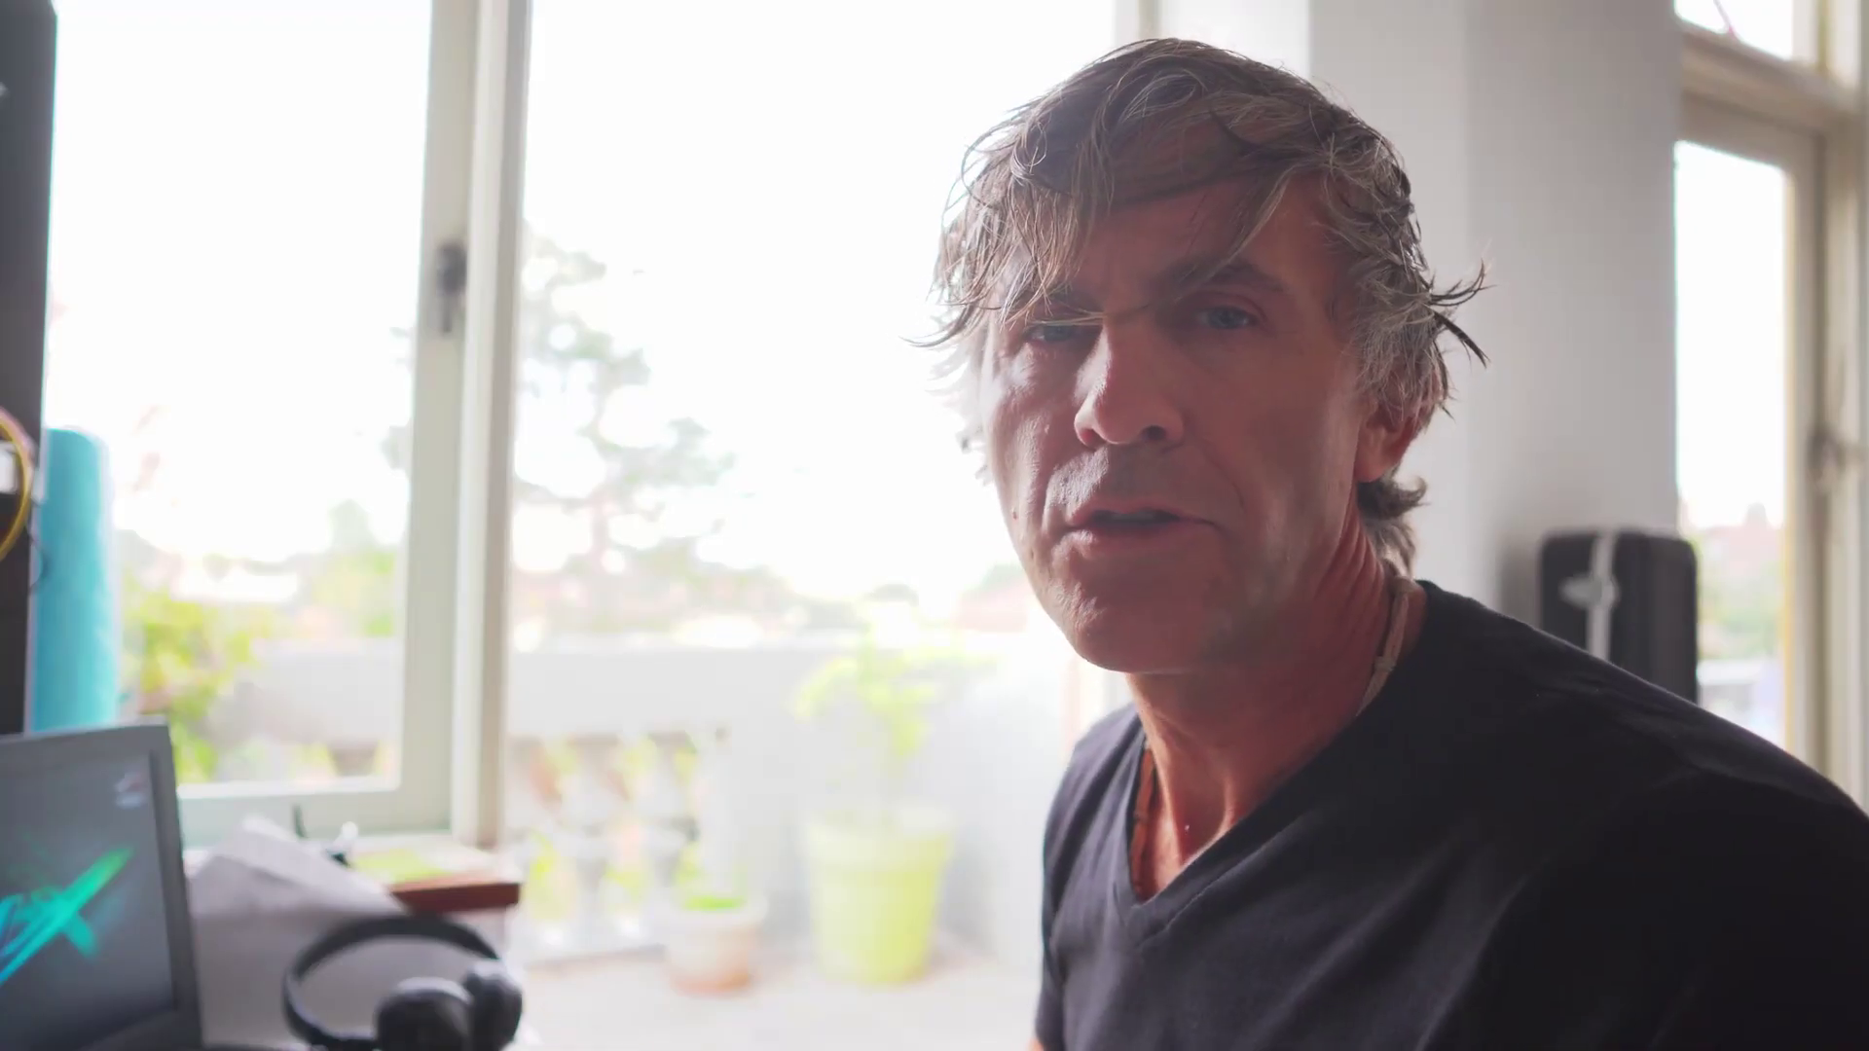